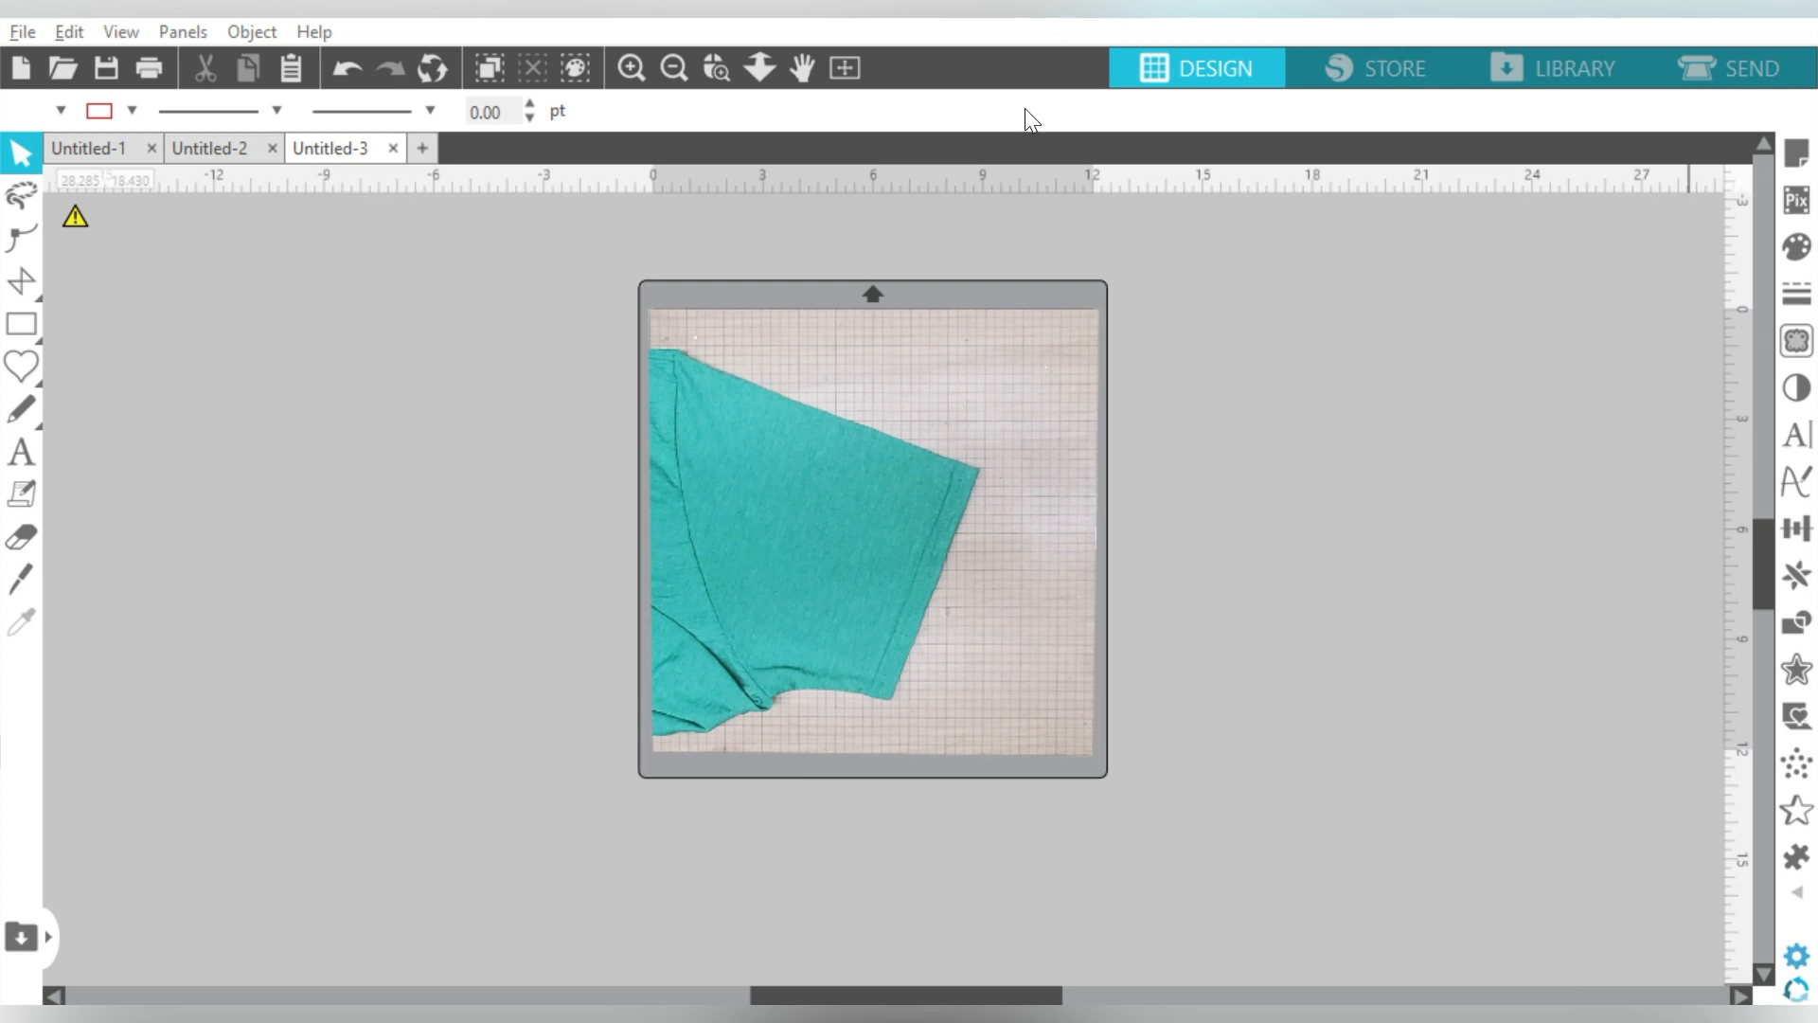
Step: Draw a closed four-sided polygon around the sleeve in the photo, about 9.5 in wide and 11.4 in high
{"action": "mouse_move", "coordinate": [23, 281]}
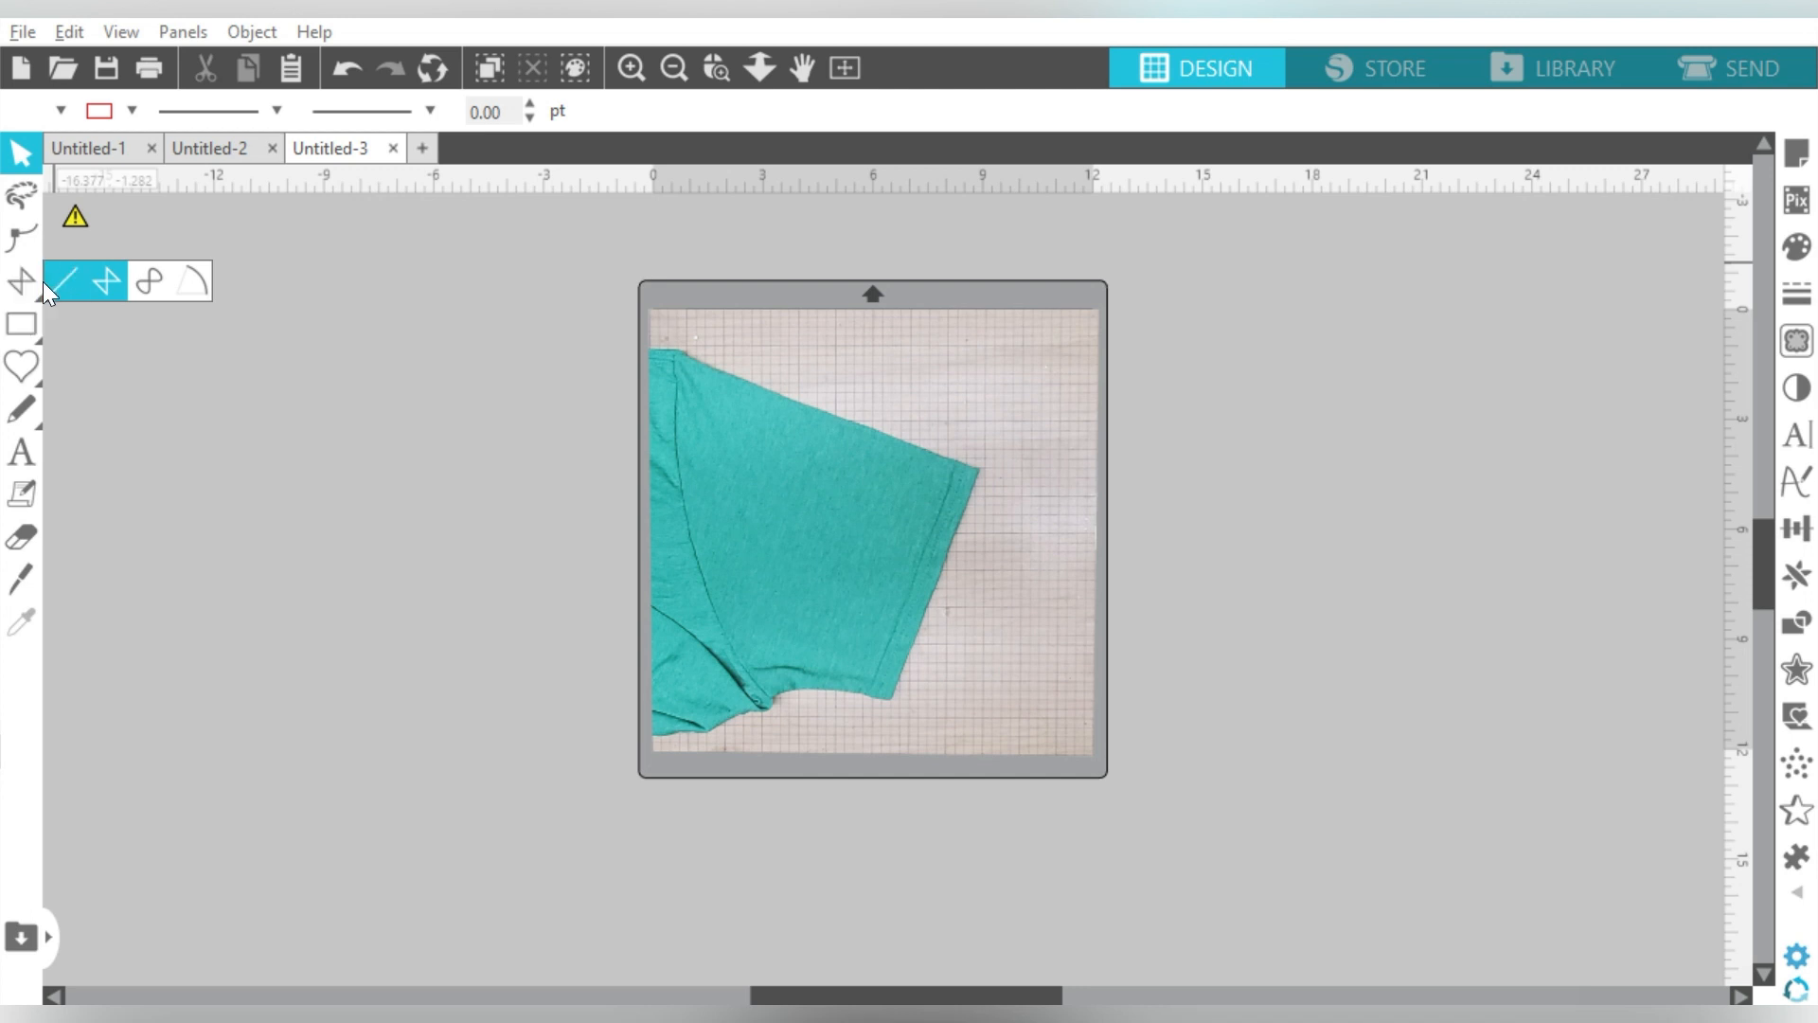
{"action": "left_click", "coordinate": [111, 277]}
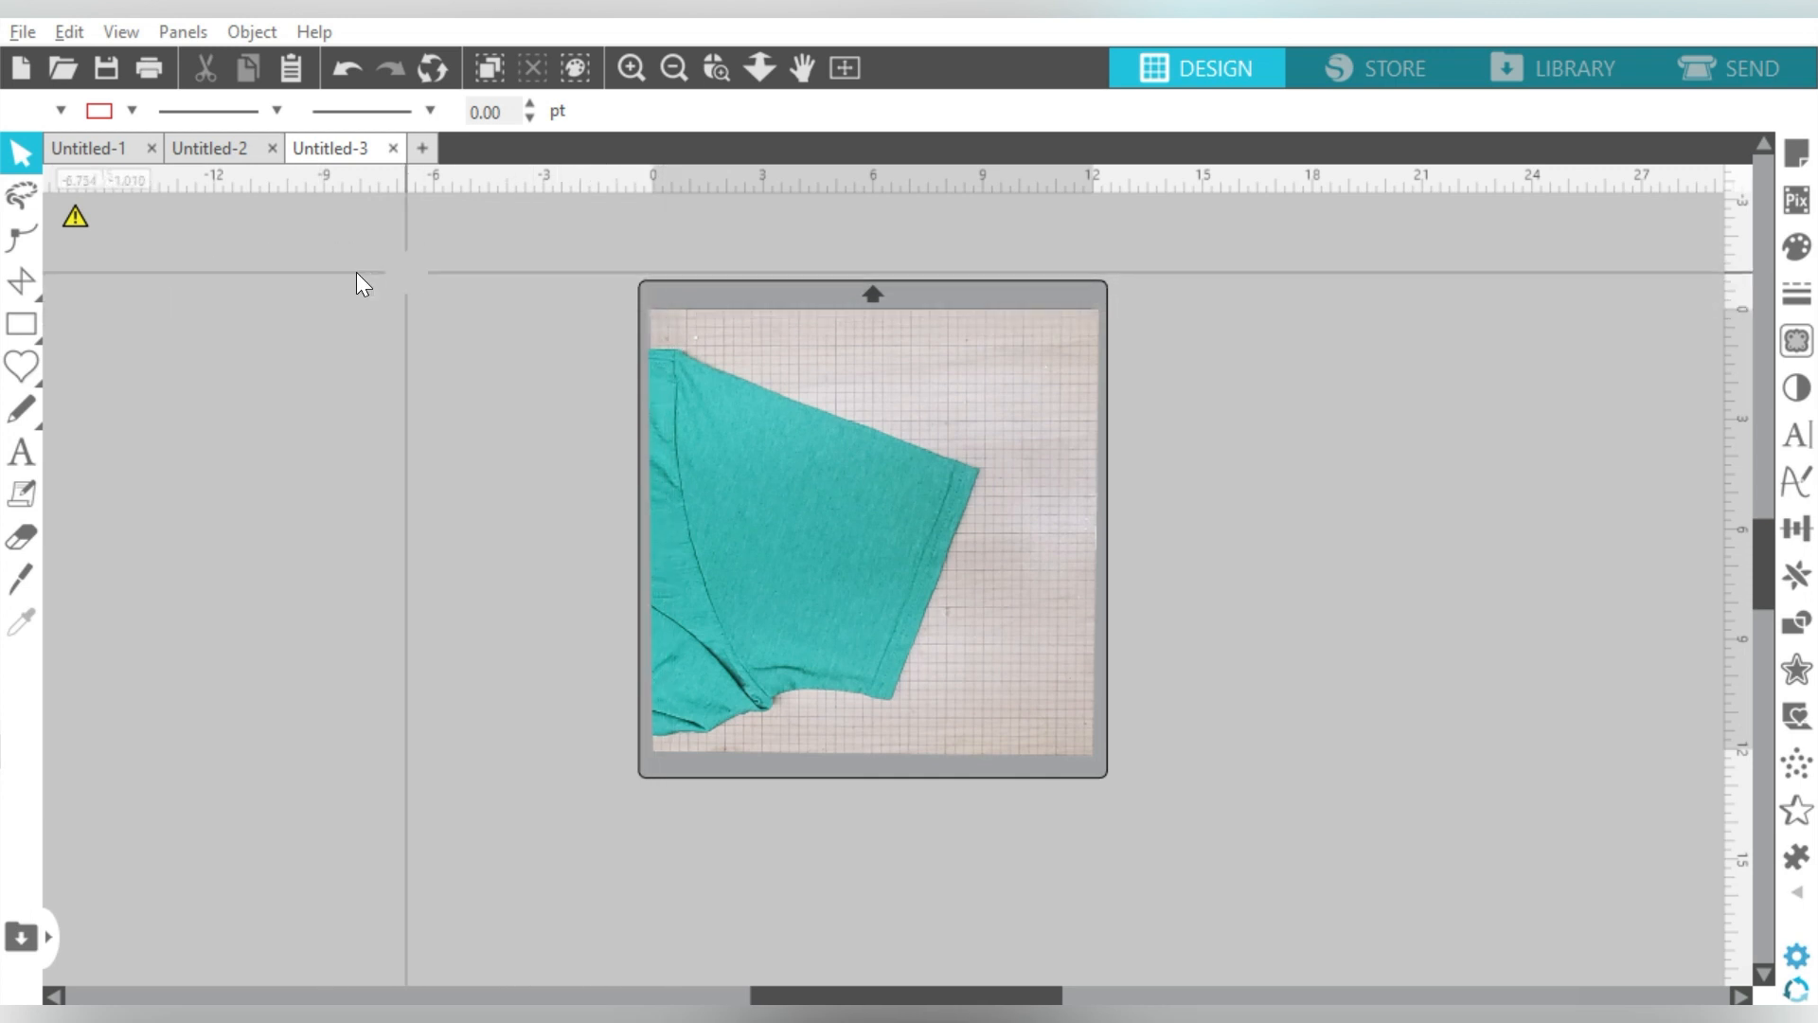
{"action": "left_click", "coordinate": [112, 279]}
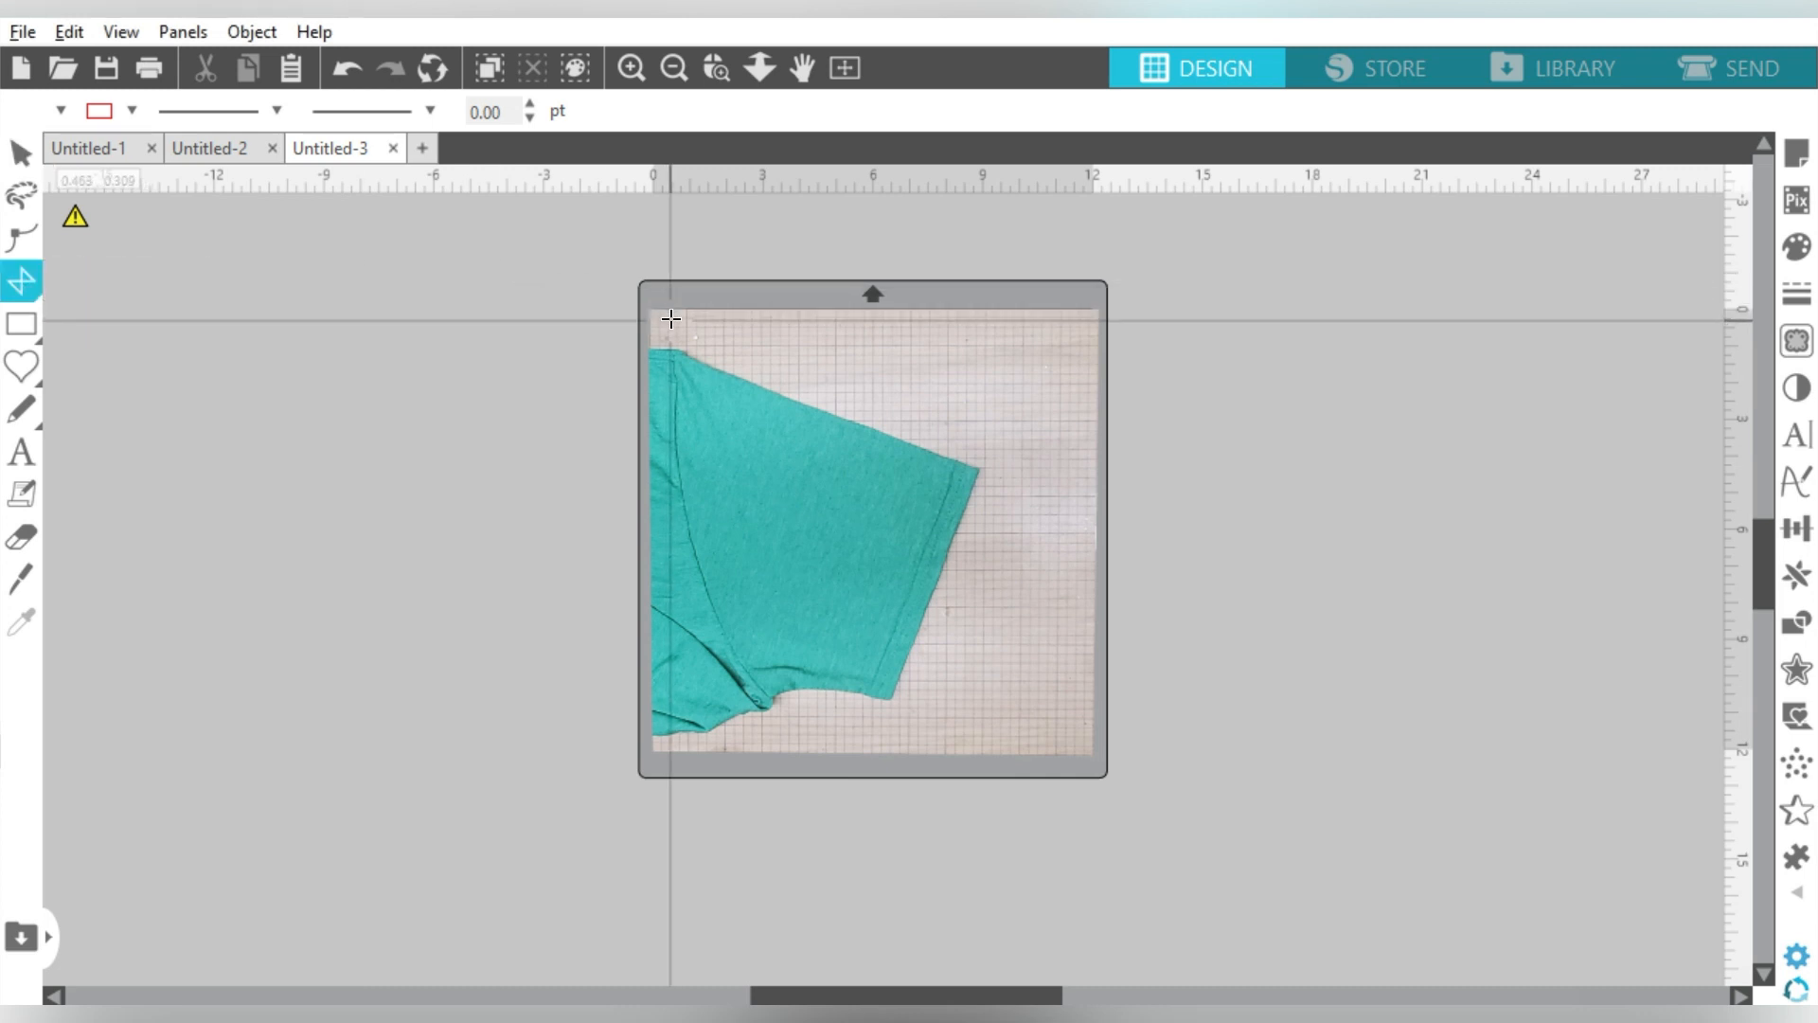
{"action": "left_click", "coordinate": [671, 320]}
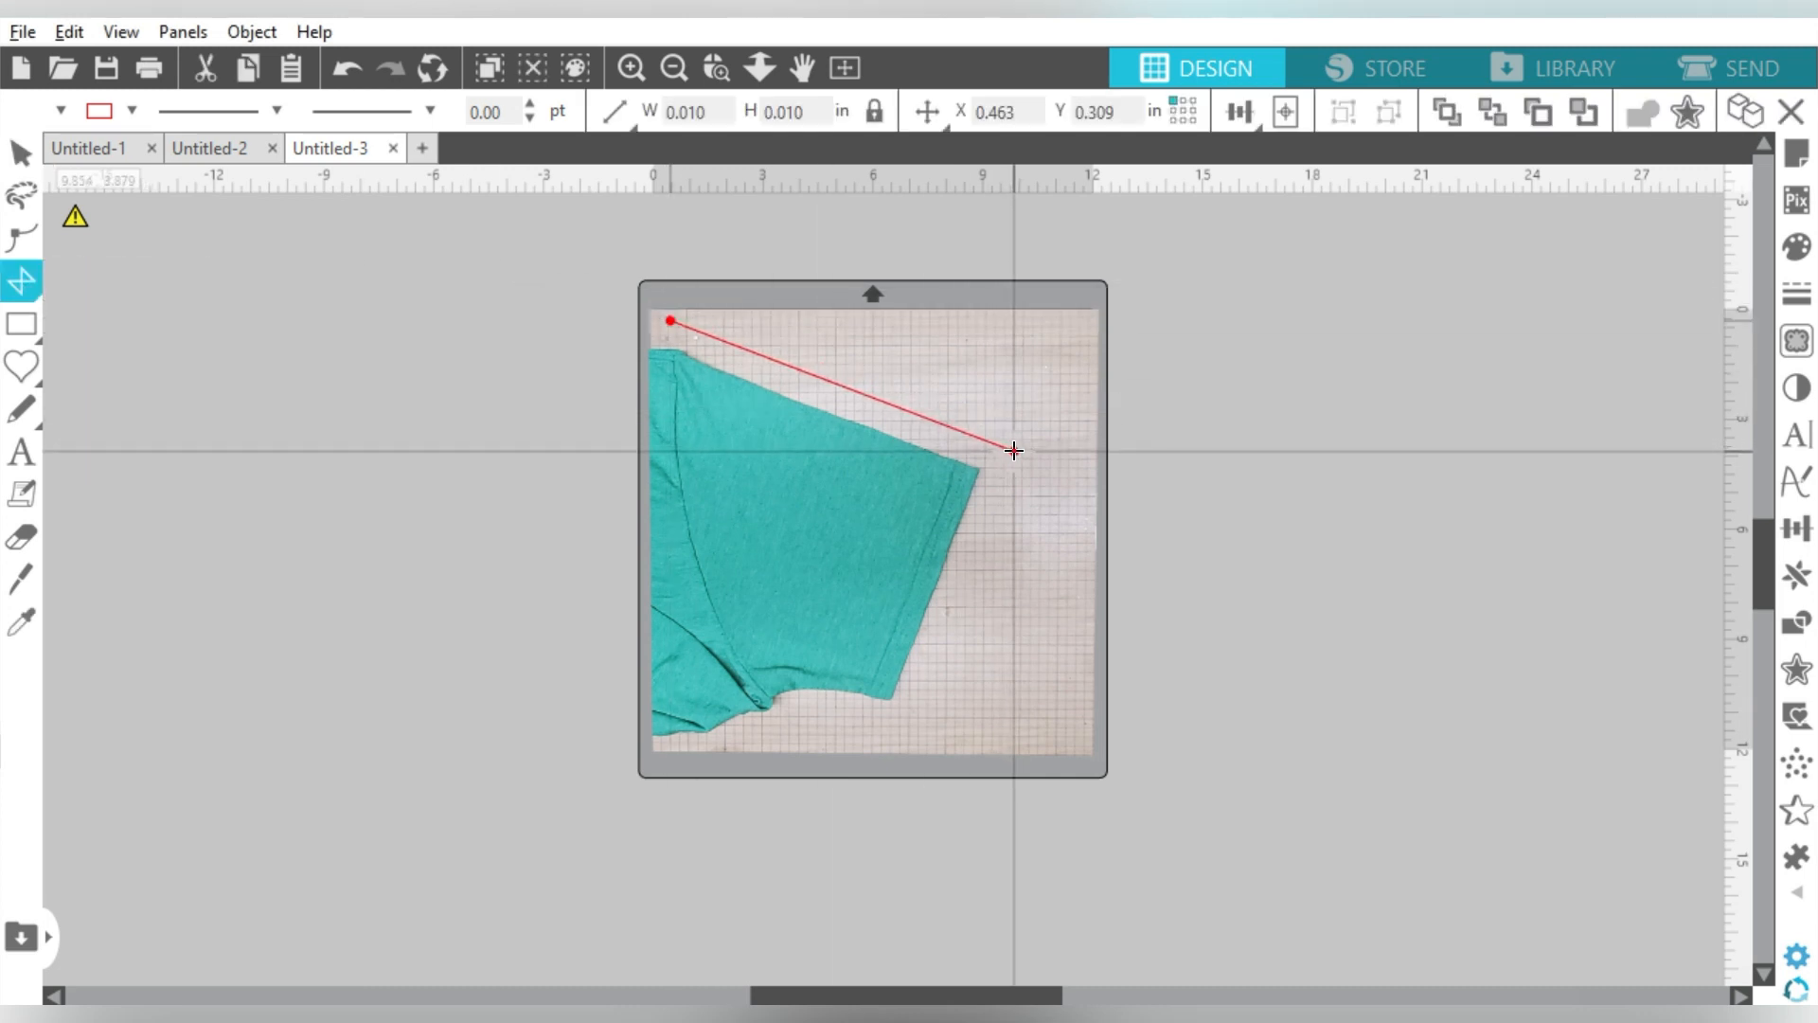
{"action": "left_click", "coordinate": [1016, 452]}
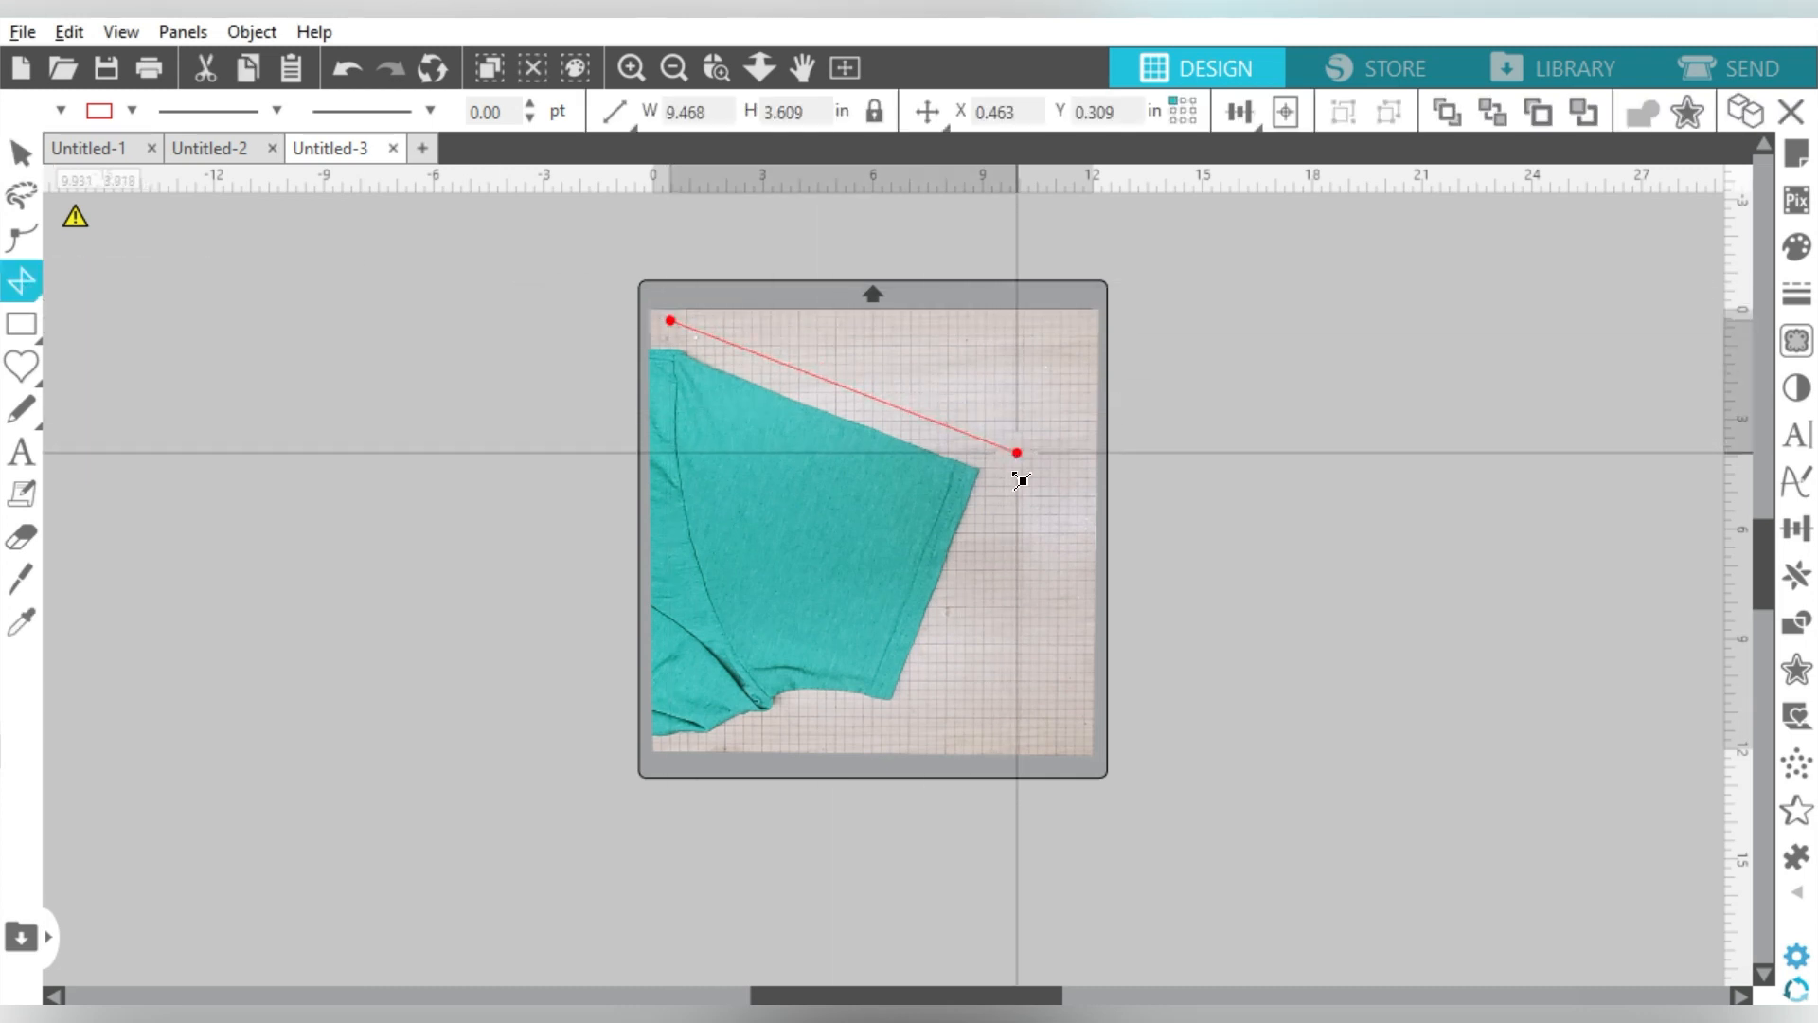
{"action": "left_click", "coordinate": [910, 738]}
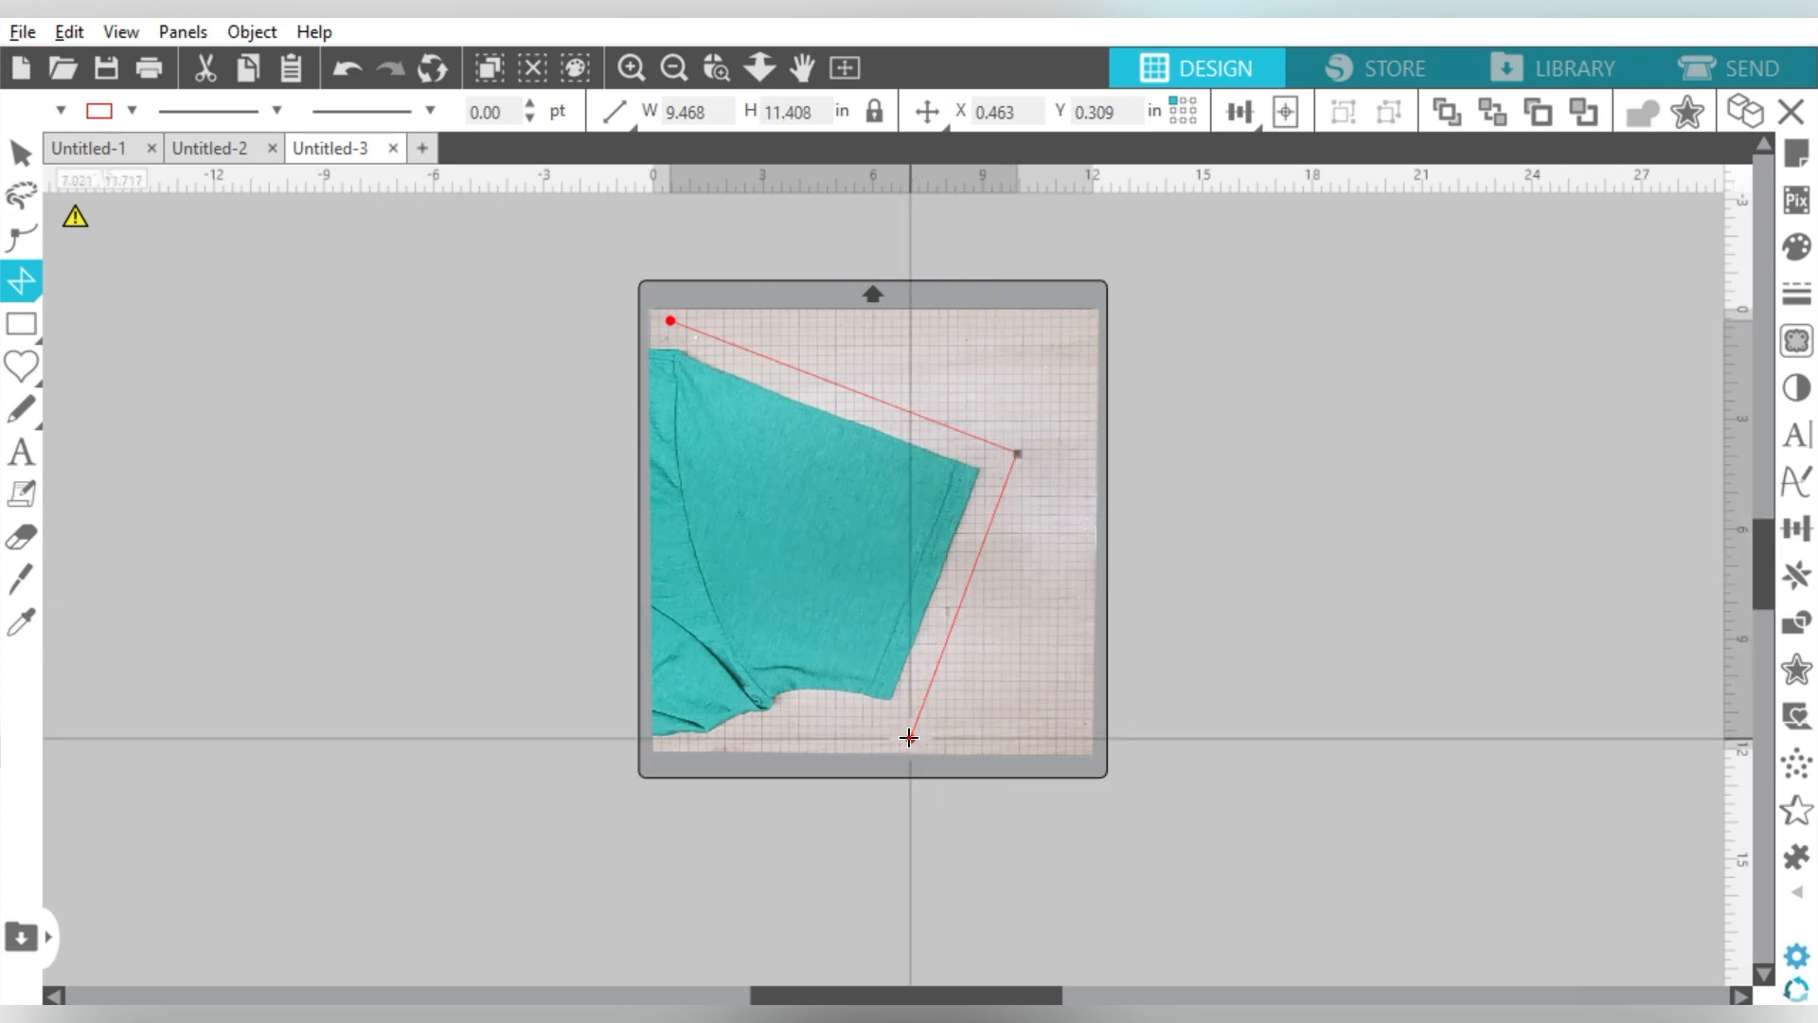
{"action": "left_click", "coordinate": [742, 735]}
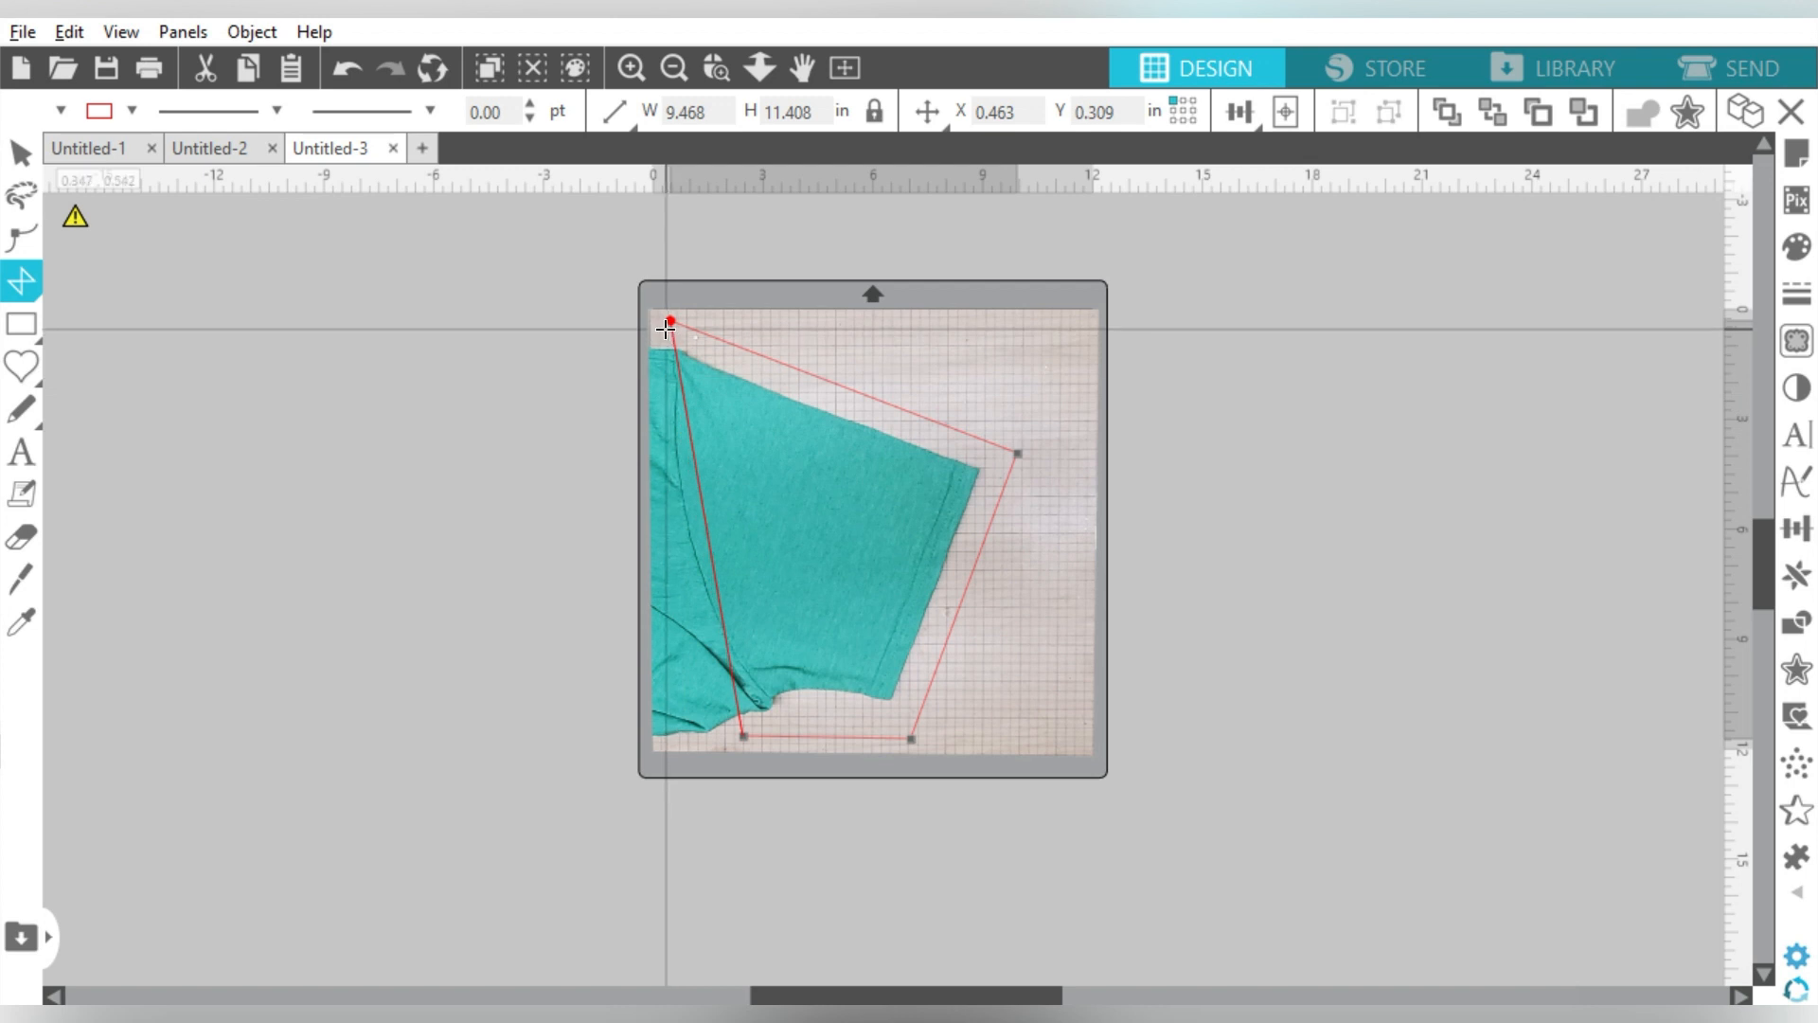
{"action": "left_click", "coordinate": [665, 329]}
{"action": "left_click", "coordinate": [21, 152]}
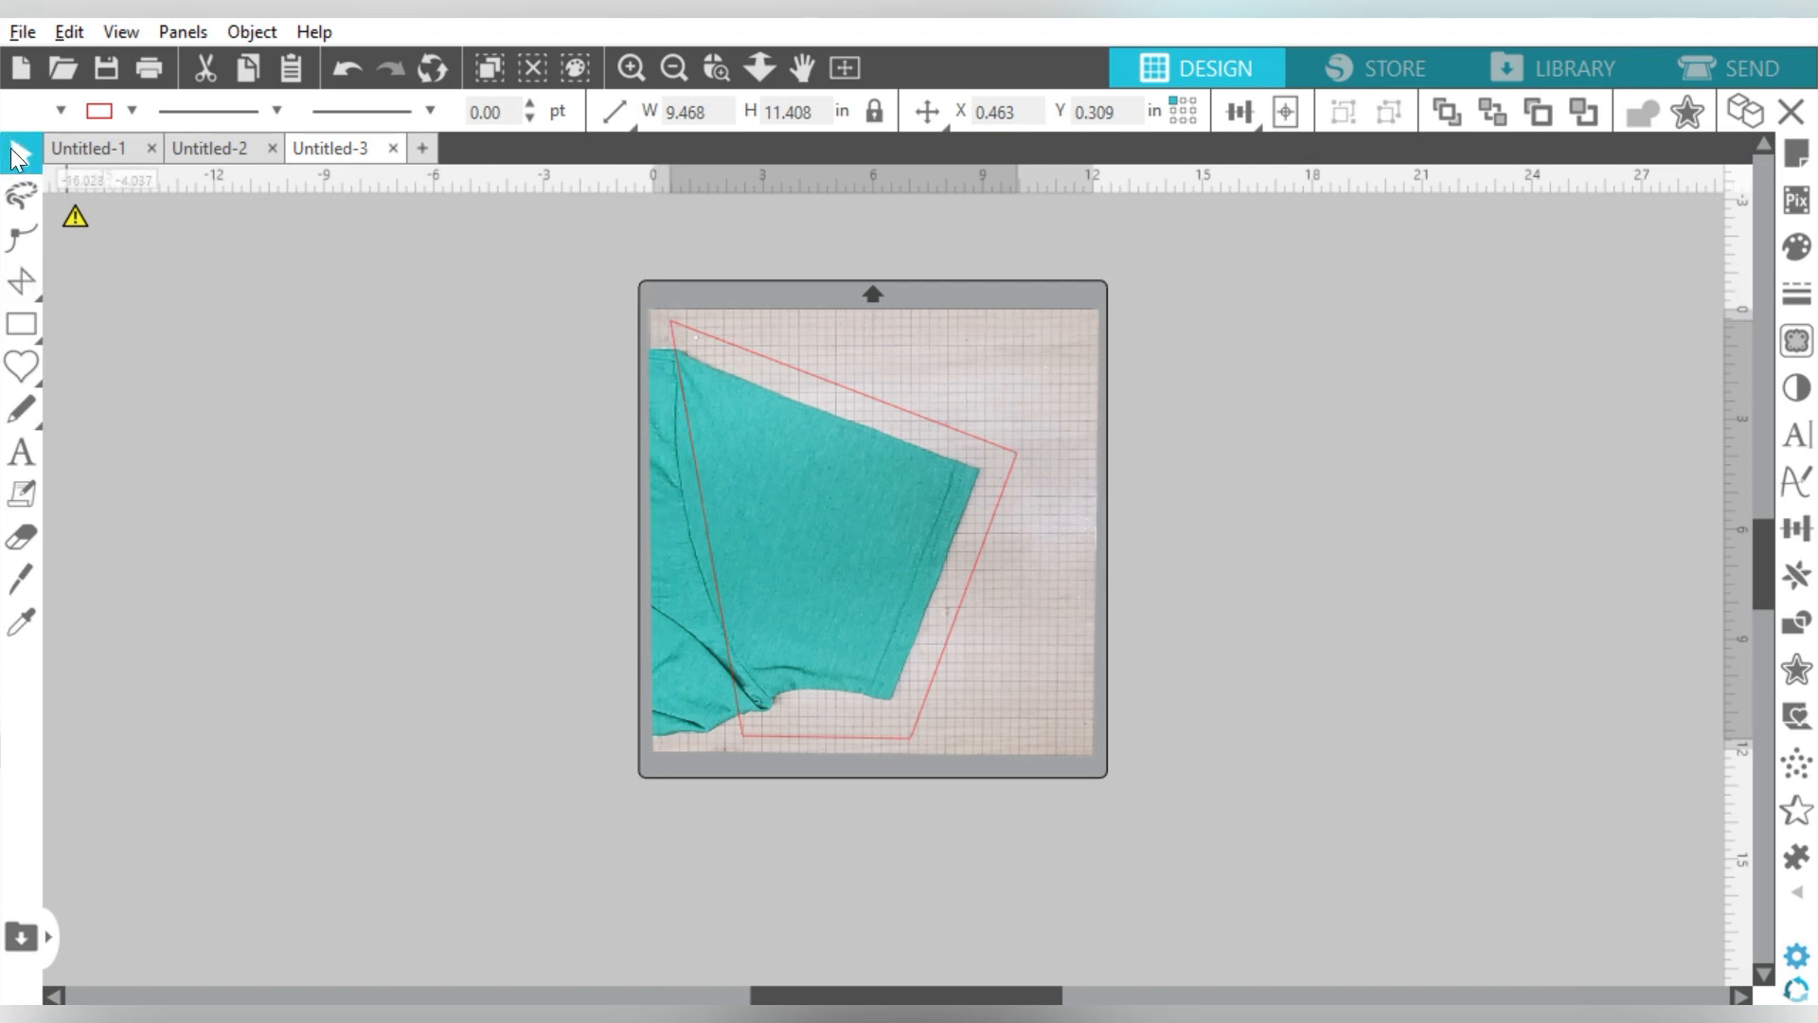
Step: Add two points along the outline's armhole edge and pull them outward past the sleeve seam
{"action": "left_click", "coordinate": [702, 494]}
{"action": "double_click", "coordinate": [699, 481]}
{"action": "left_click_drag", "start_coordinate": [699, 481], "coordinate": [667, 482]}
{"action": "double_click", "coordinate": [704, 612]}
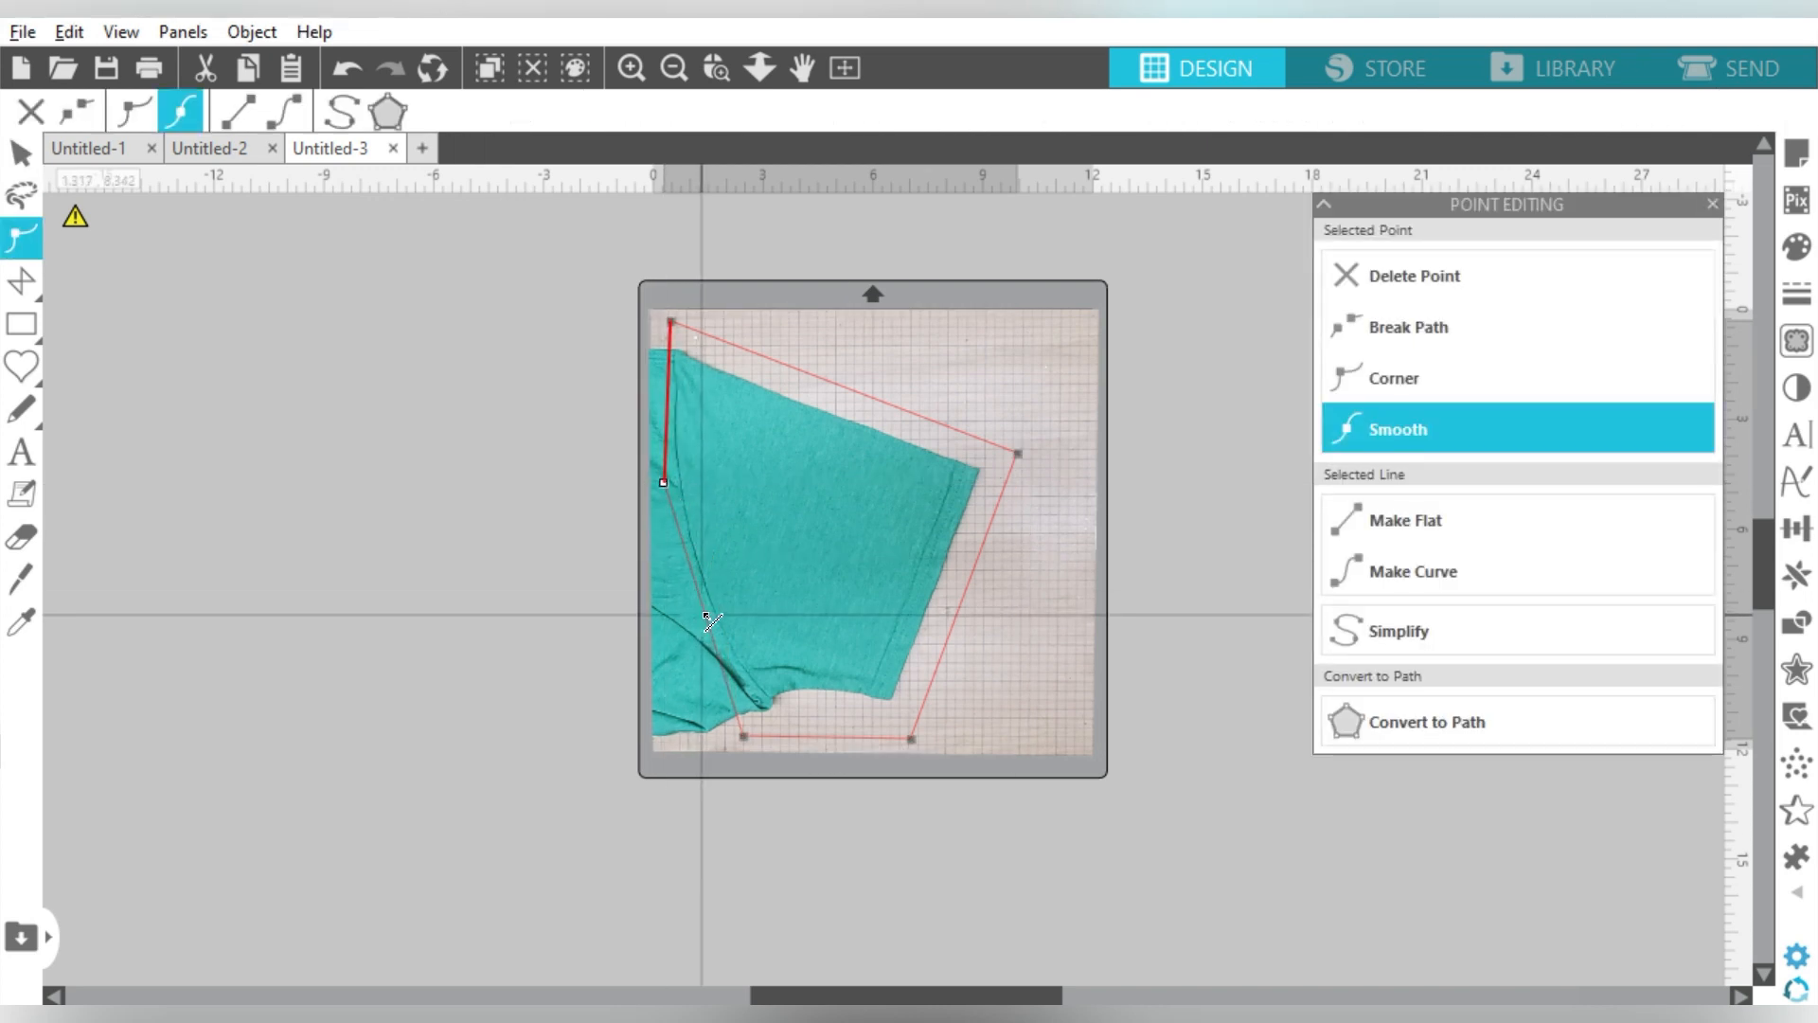
{"action": "left_click_drag", "start_coordinate": [708, 620], "coordinate": [687, 621]}
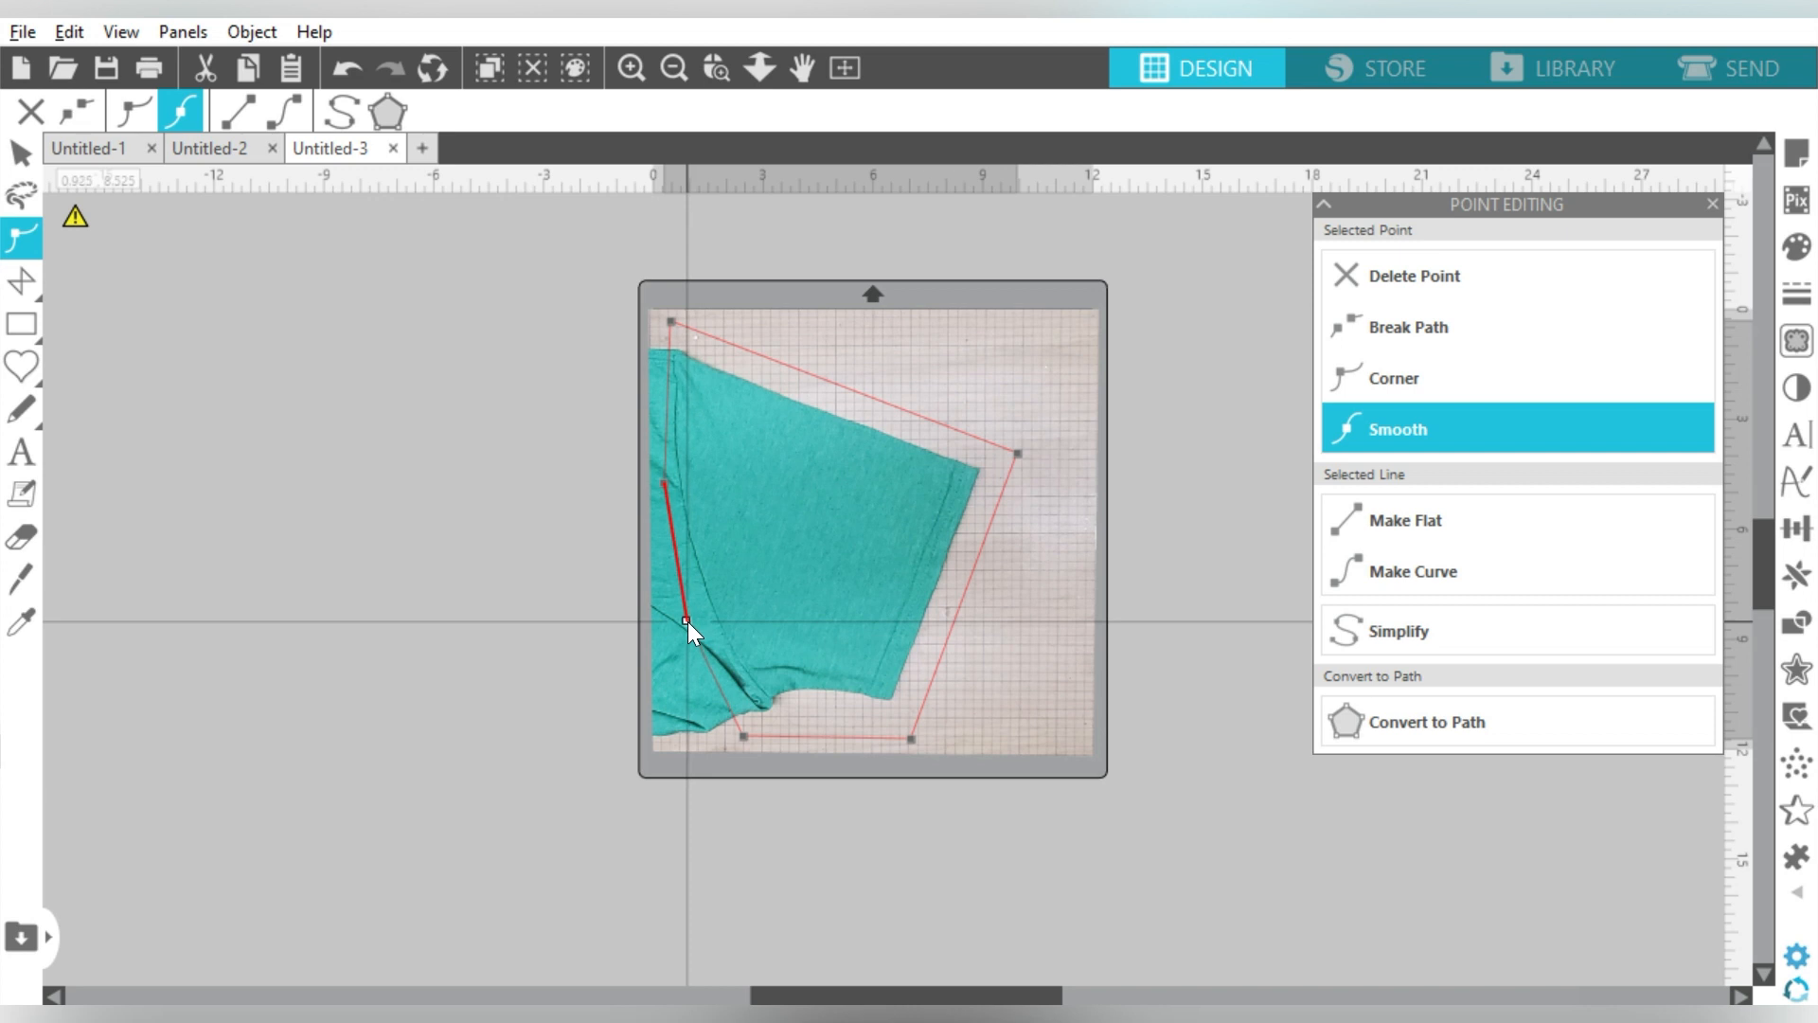
Step: Fine-tune the outline by shifting its four corners and the upper armhole point to fit the sleeve with a small margin
{"action": "left_click_drag", "start_coordinate": [671, 322], "coordinate": [661, 313]}
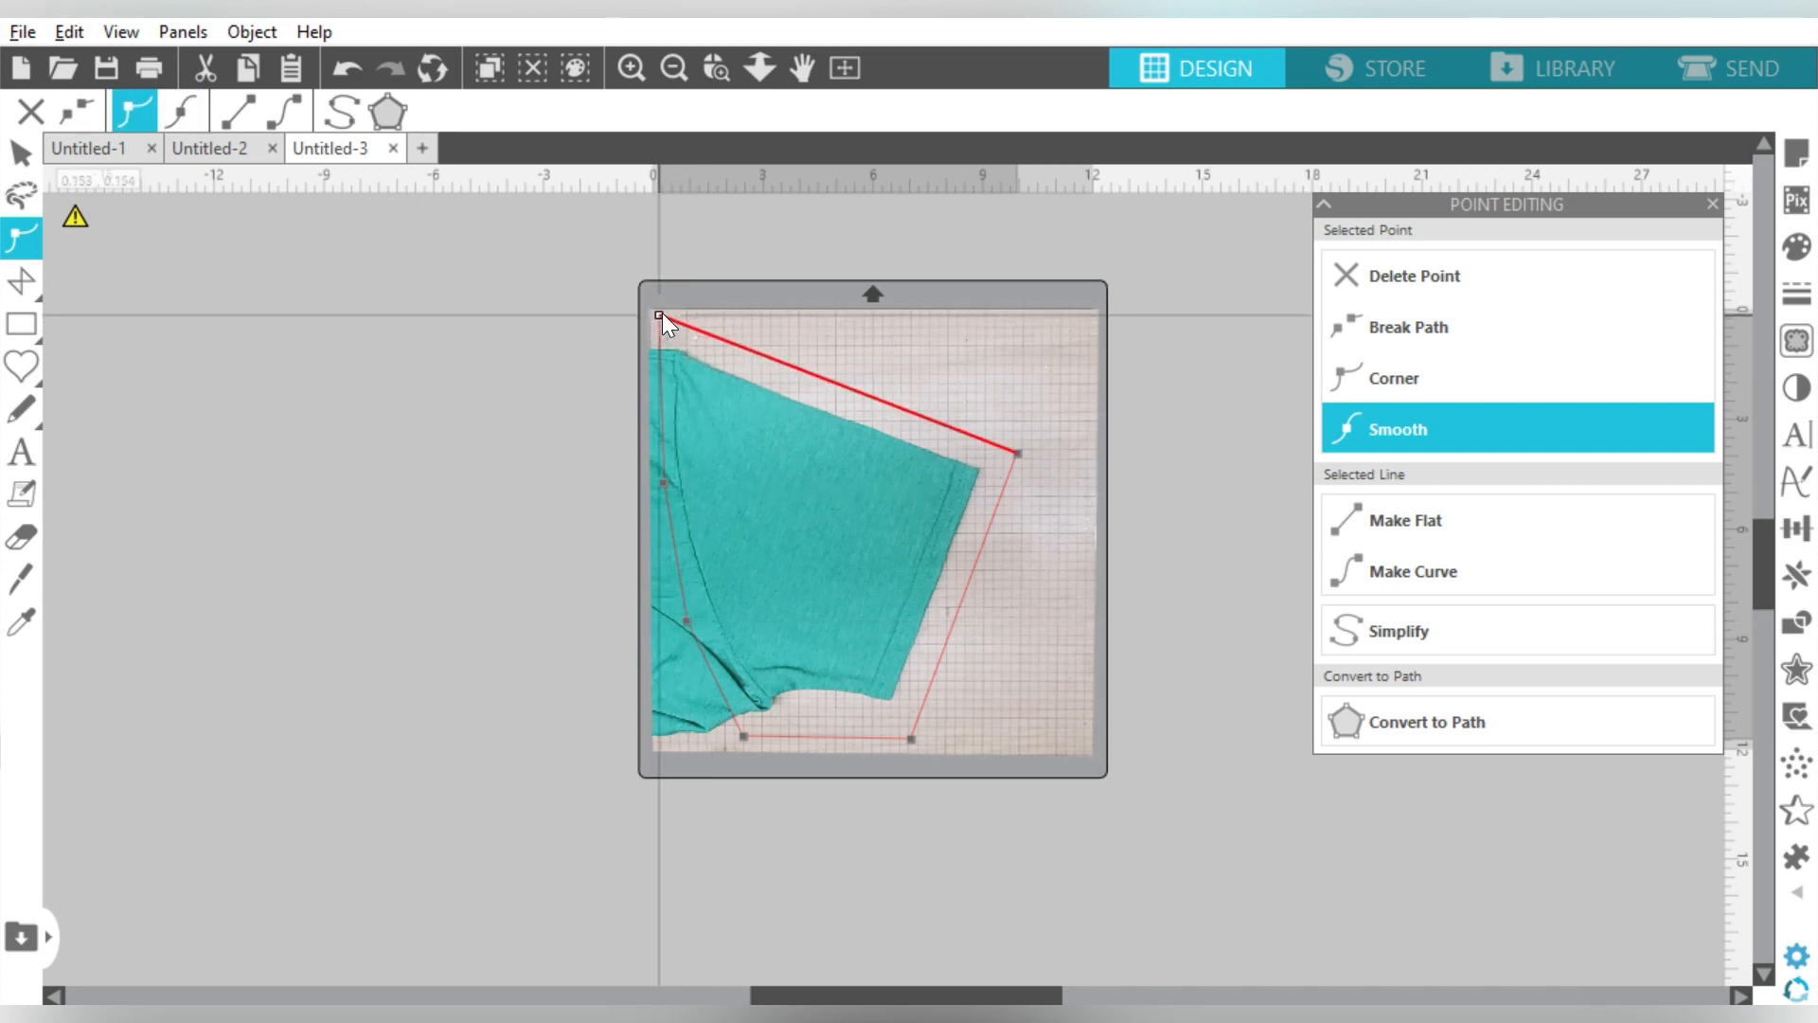
{"action": "left_click_drag", "start_coordinate": [664, 483], "coordinate": [651, 483]}
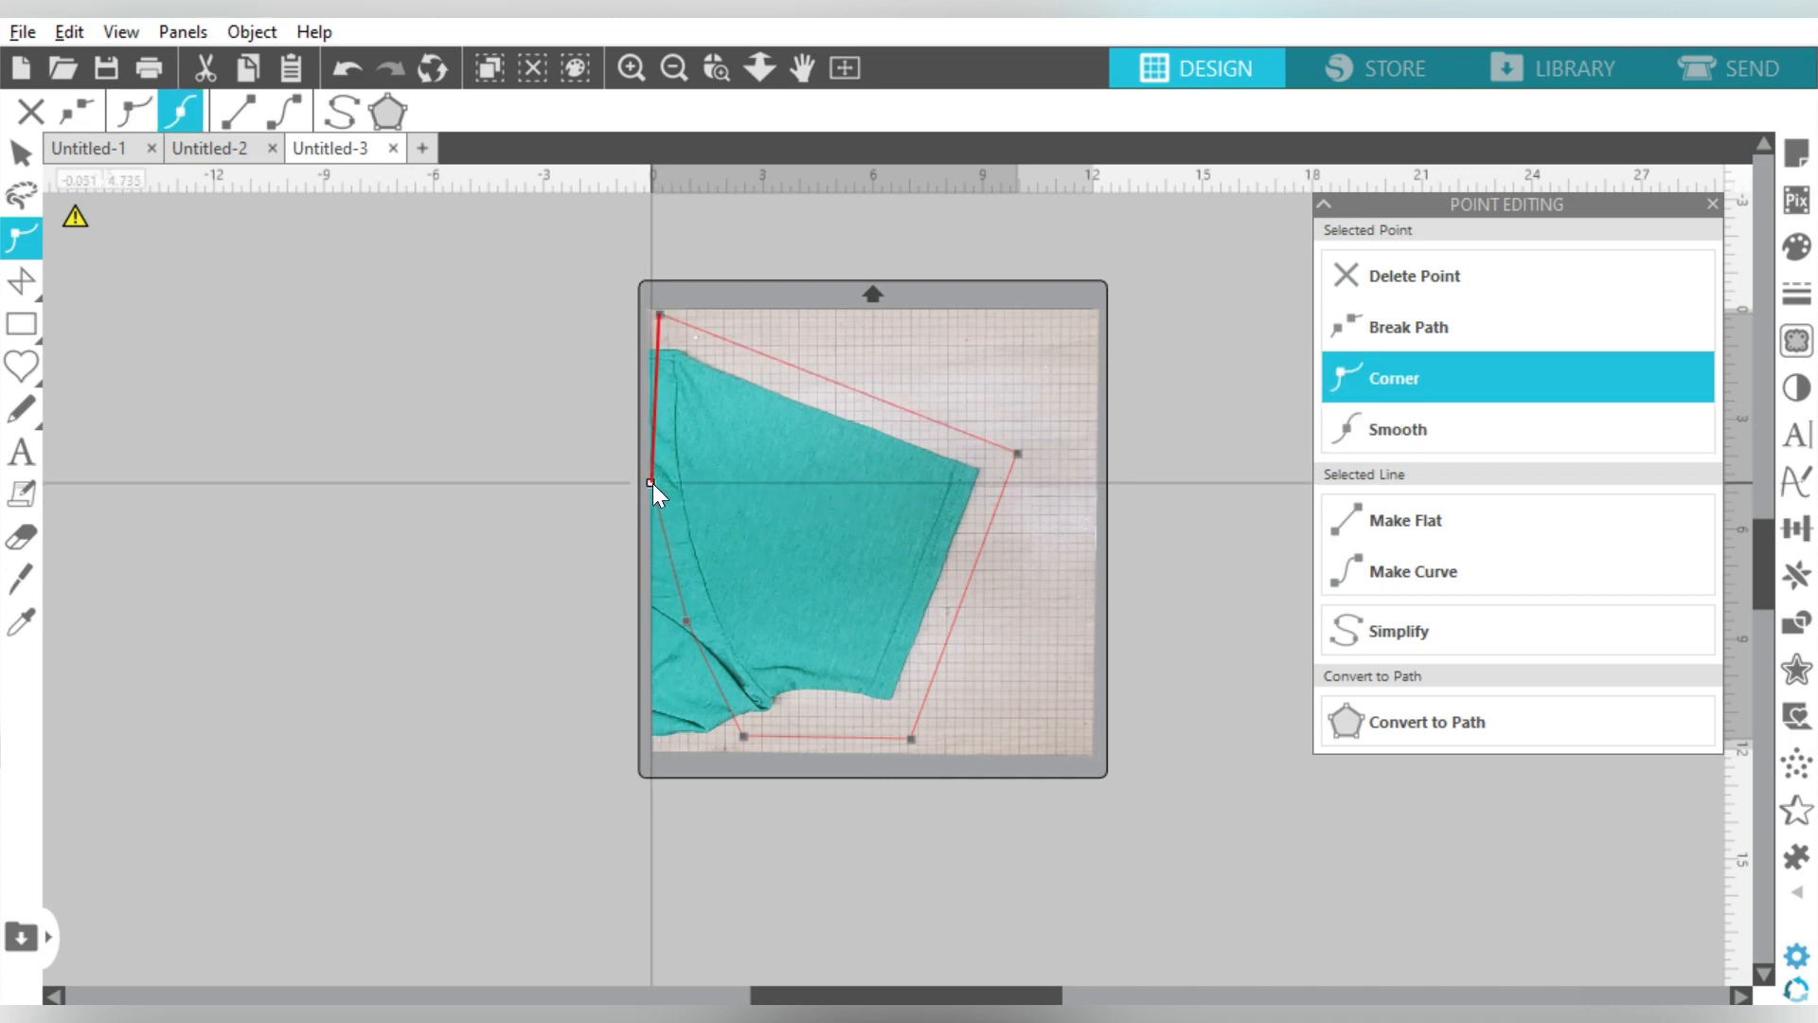
{"action": "left_click_drag", "start_coordinate": [743, 736], "coordinate": [747, 722]}
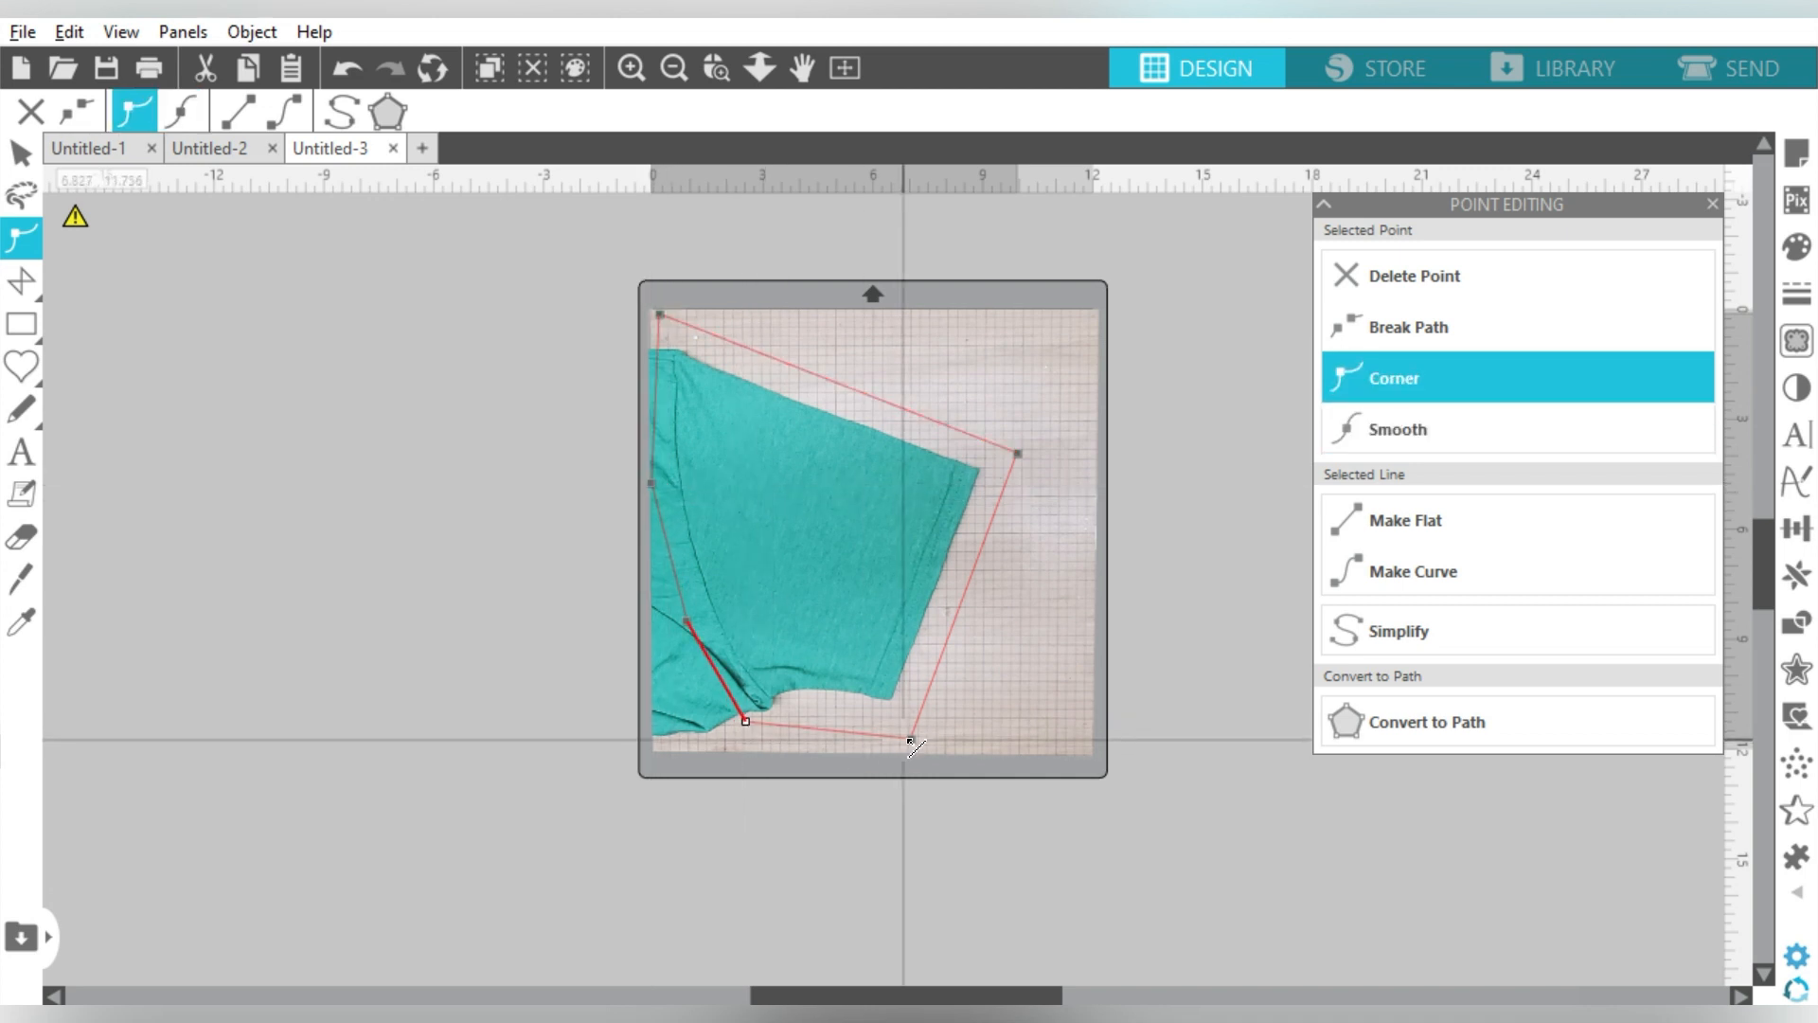
{"action": "left_click_drag", "start_coordinate": [911, 739], "coordinate": [903, 723]}
{"action": "left_click_drag", "start_coordinate": [661, 314], "coordinate": [655, 327]}
{"action": "left_click_drag", "start_coordinate": [1018, 453], "coordinate": [1014, 459]}
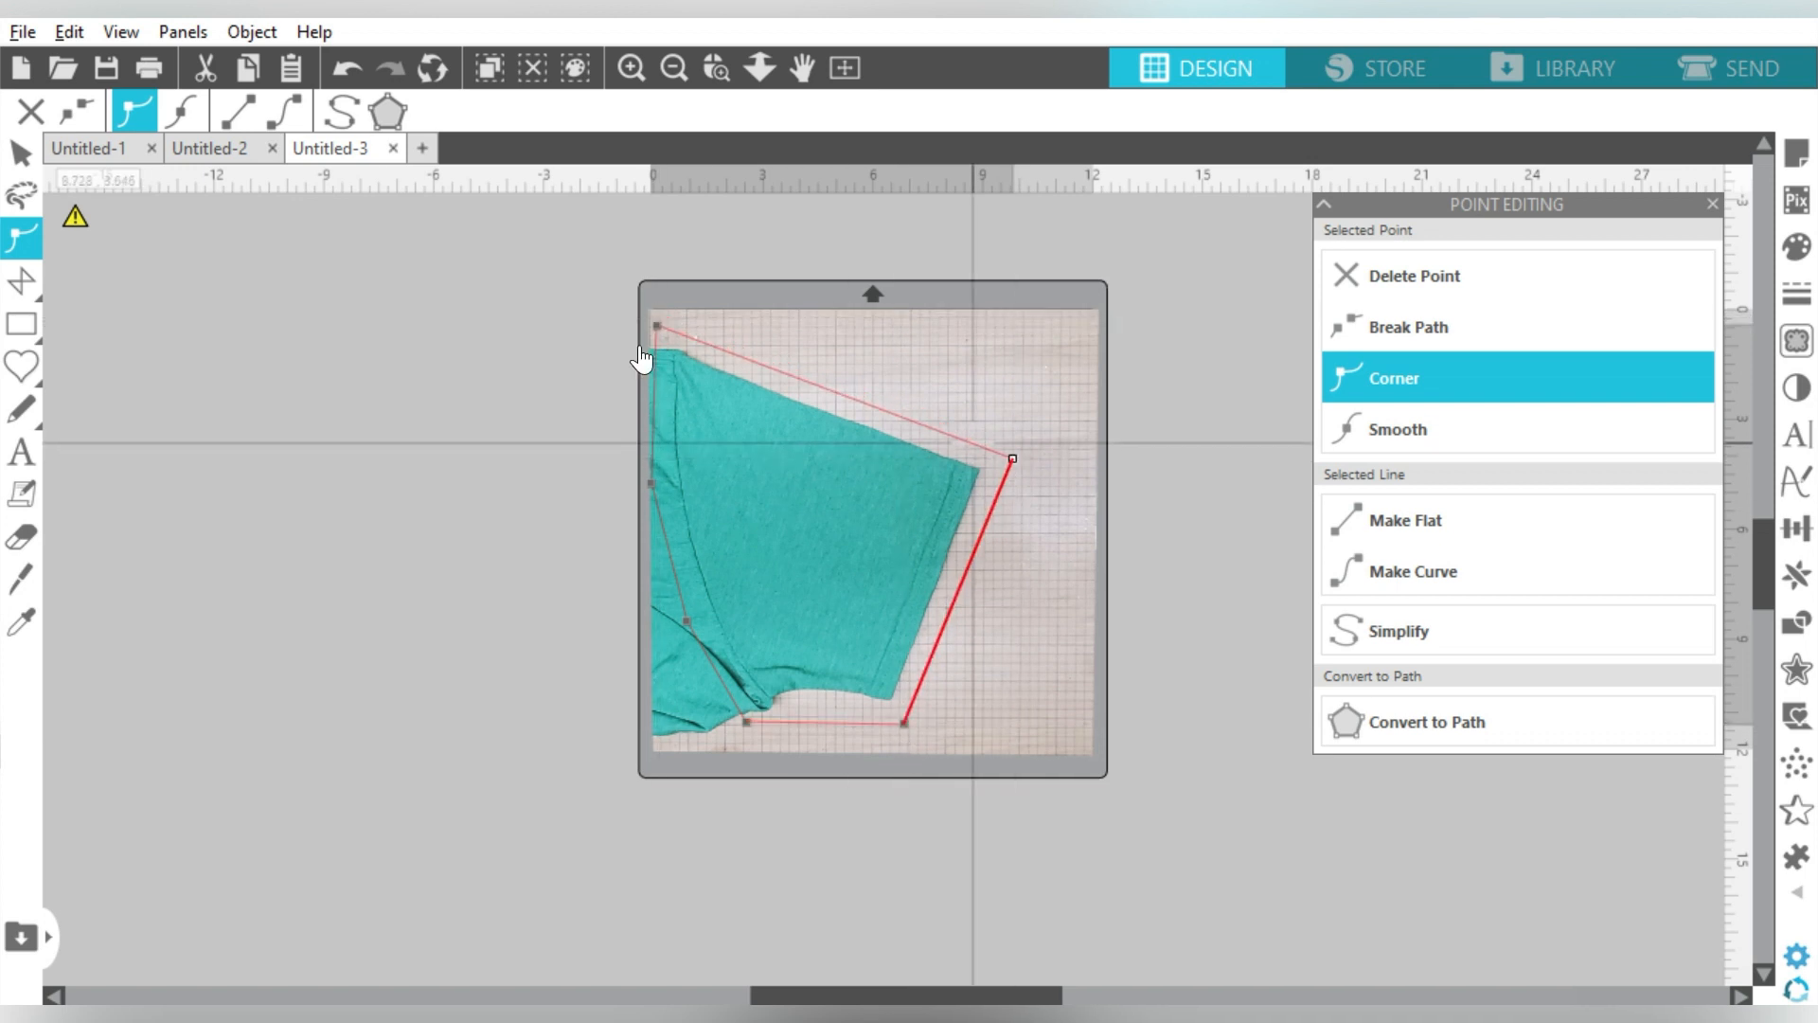
{"action": "left_click", "coordinate": [21, 154]}
{"action": "left_click", "coordinate": [588, 288]}
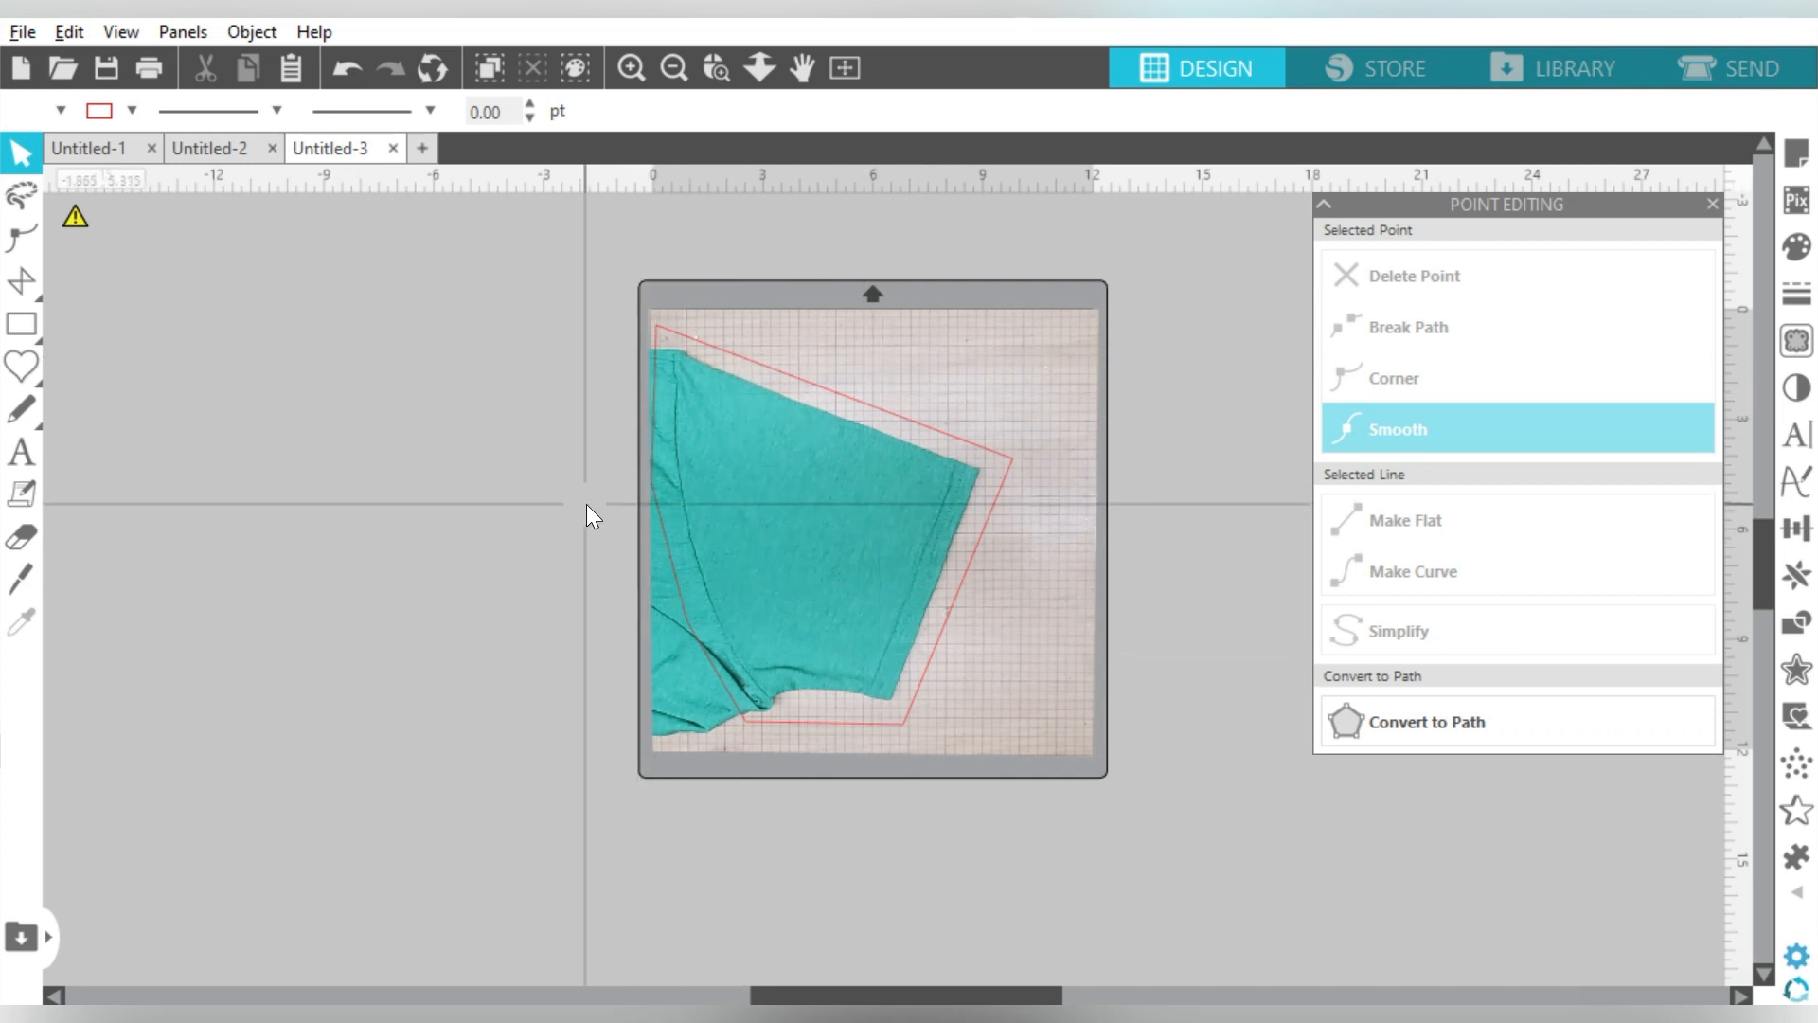
Step: Delete the sleeve photo and center the remaining outline on the page
{"action": "left_click", "coordinate": [1074, 358]}
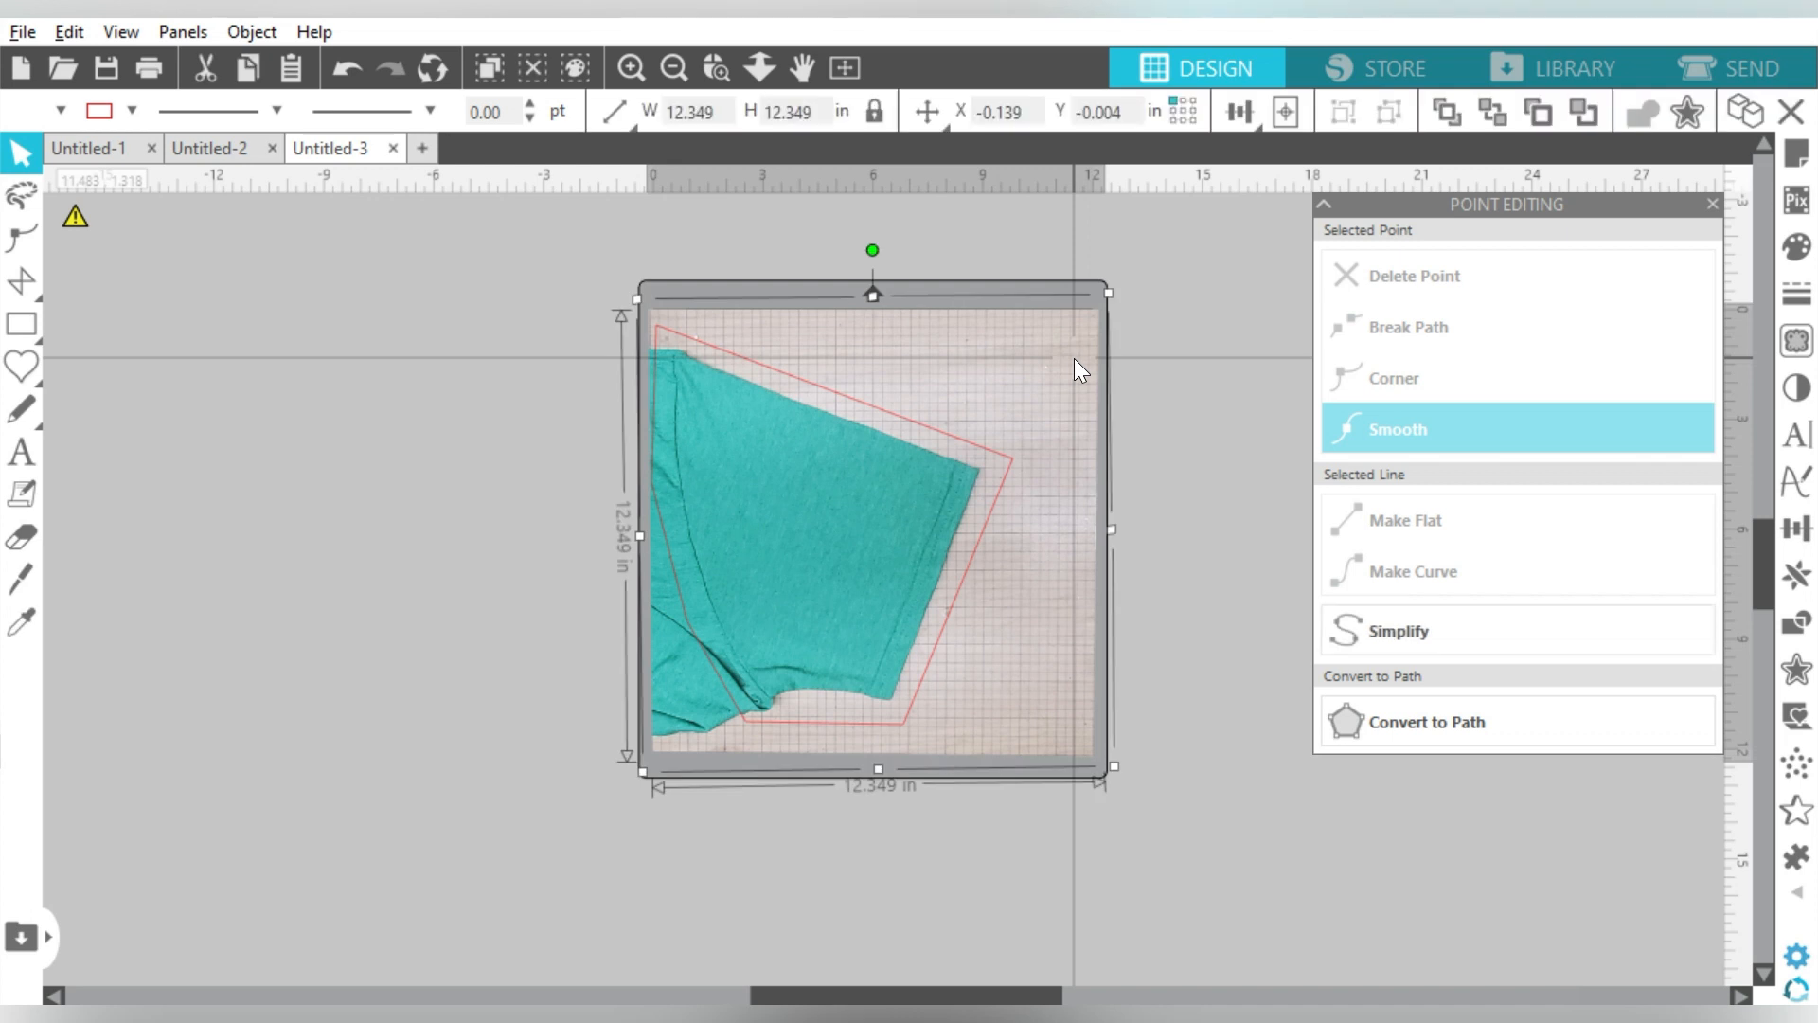
{"action": "key", "text": "Delete"}
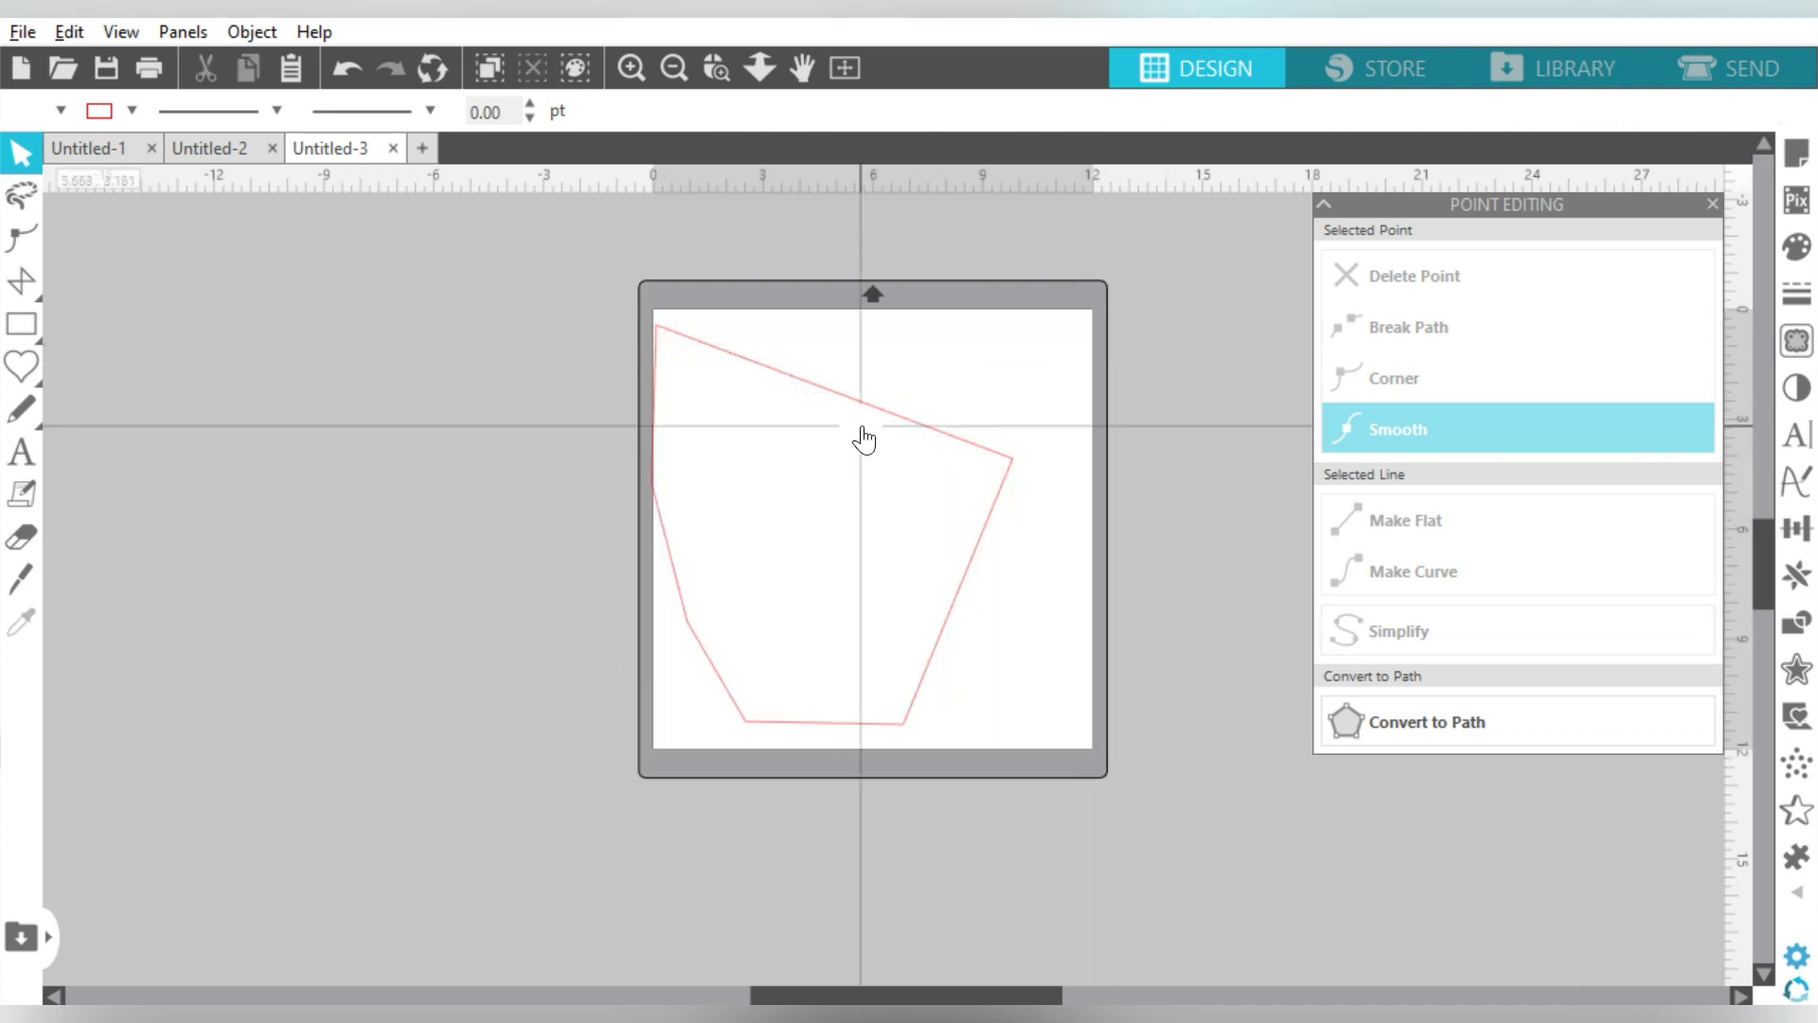
{"action": "left_click_drag", "start_coordinate": [891, 429], "coordinate": [945, 428]}
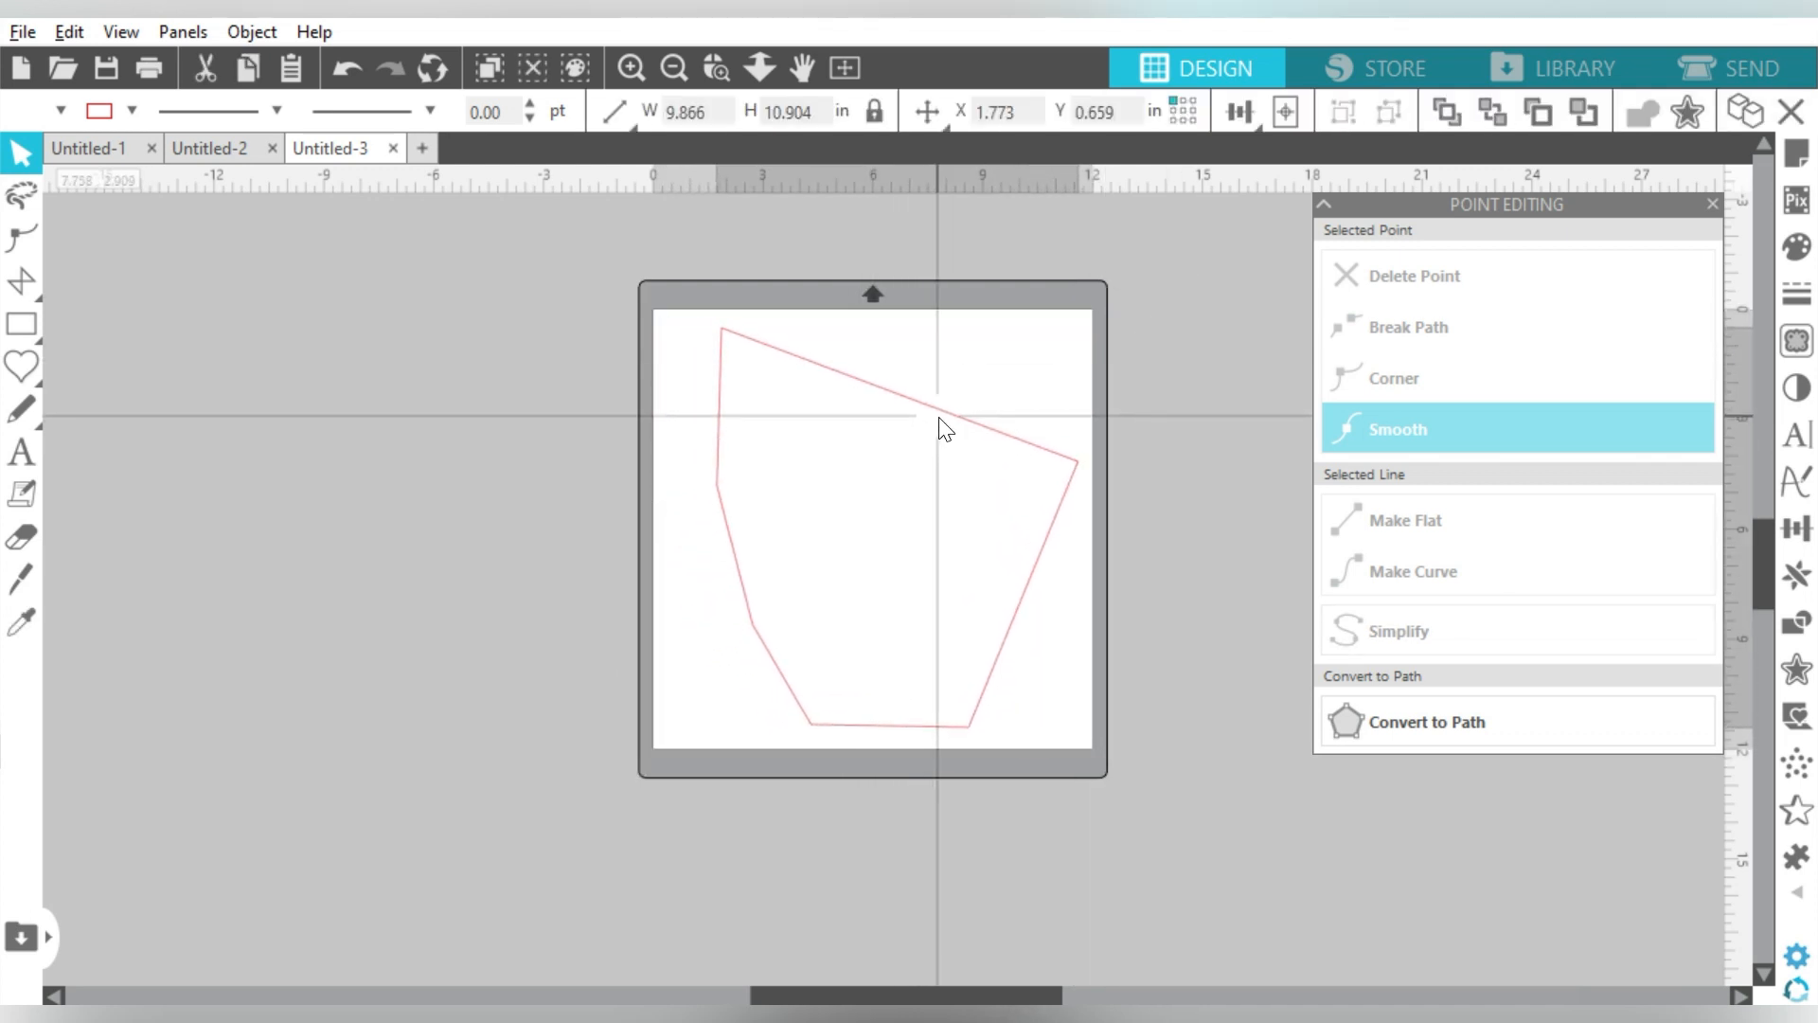
{"action": "right_click", "coordinate": [944, 428]}
{"action": "left_click", "coordinate": [1036, 205]}
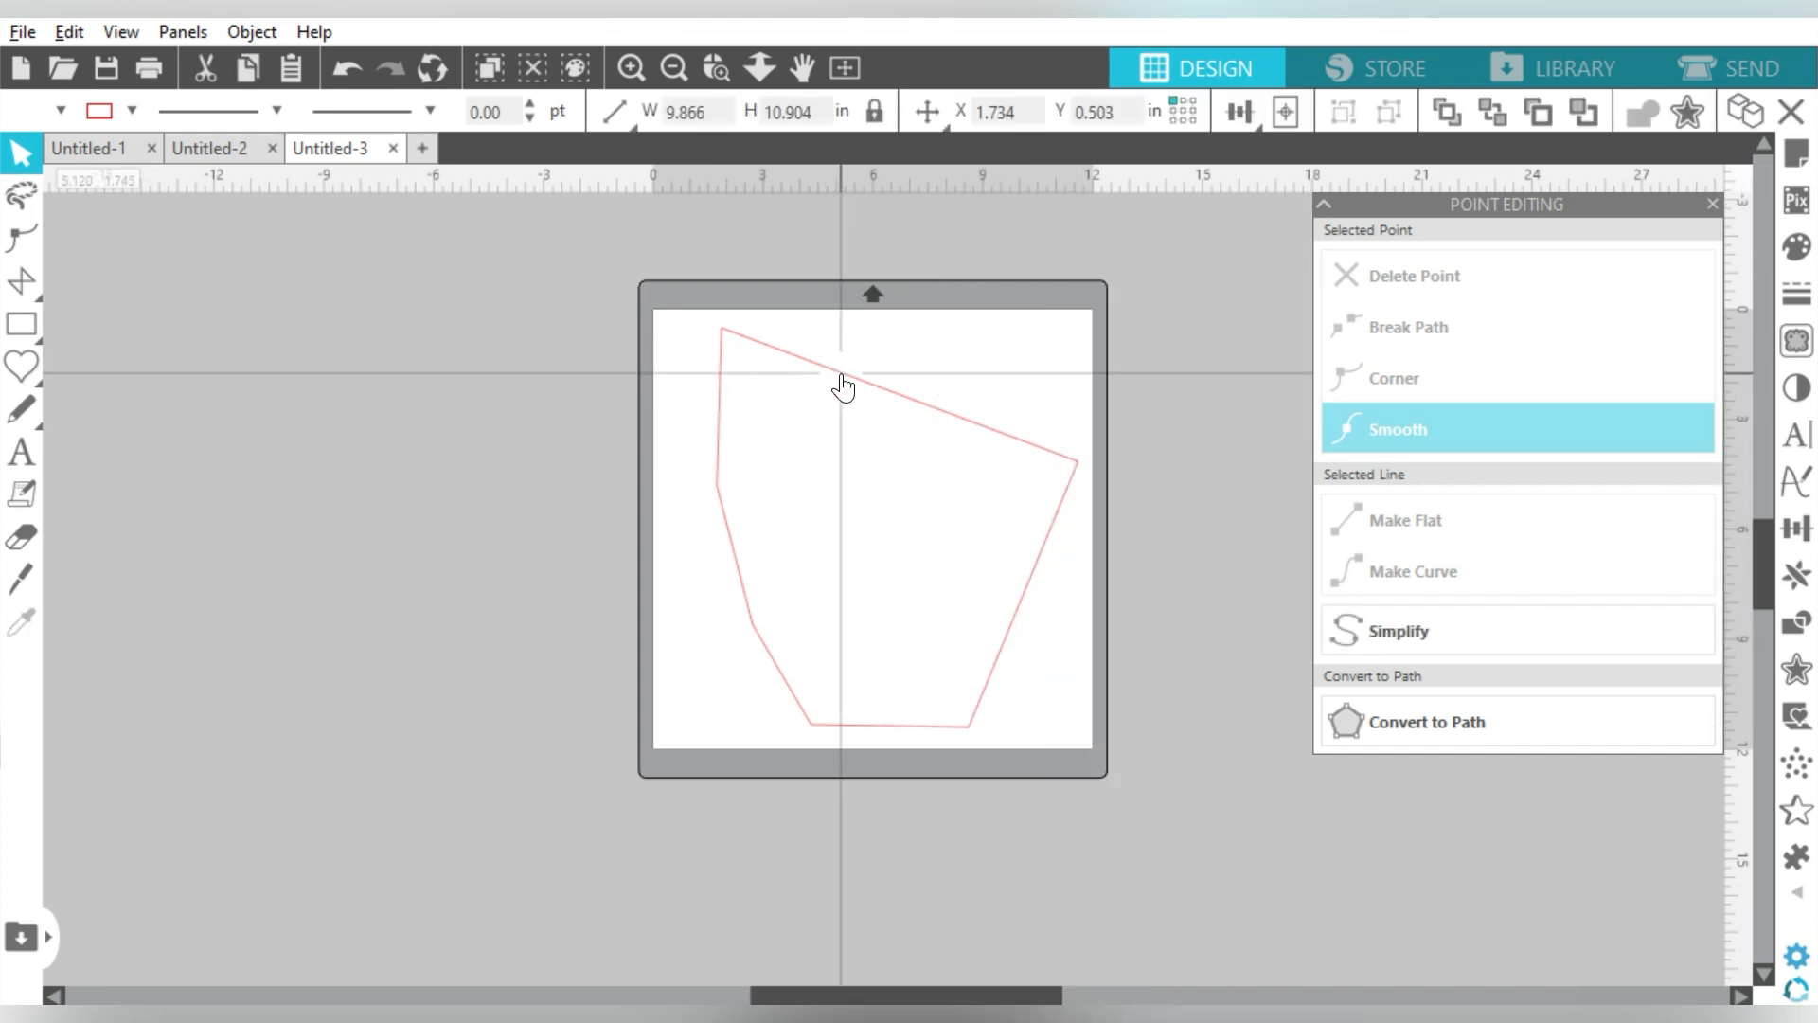
{"action": "left_click", "coordinate": [1284, 112]}
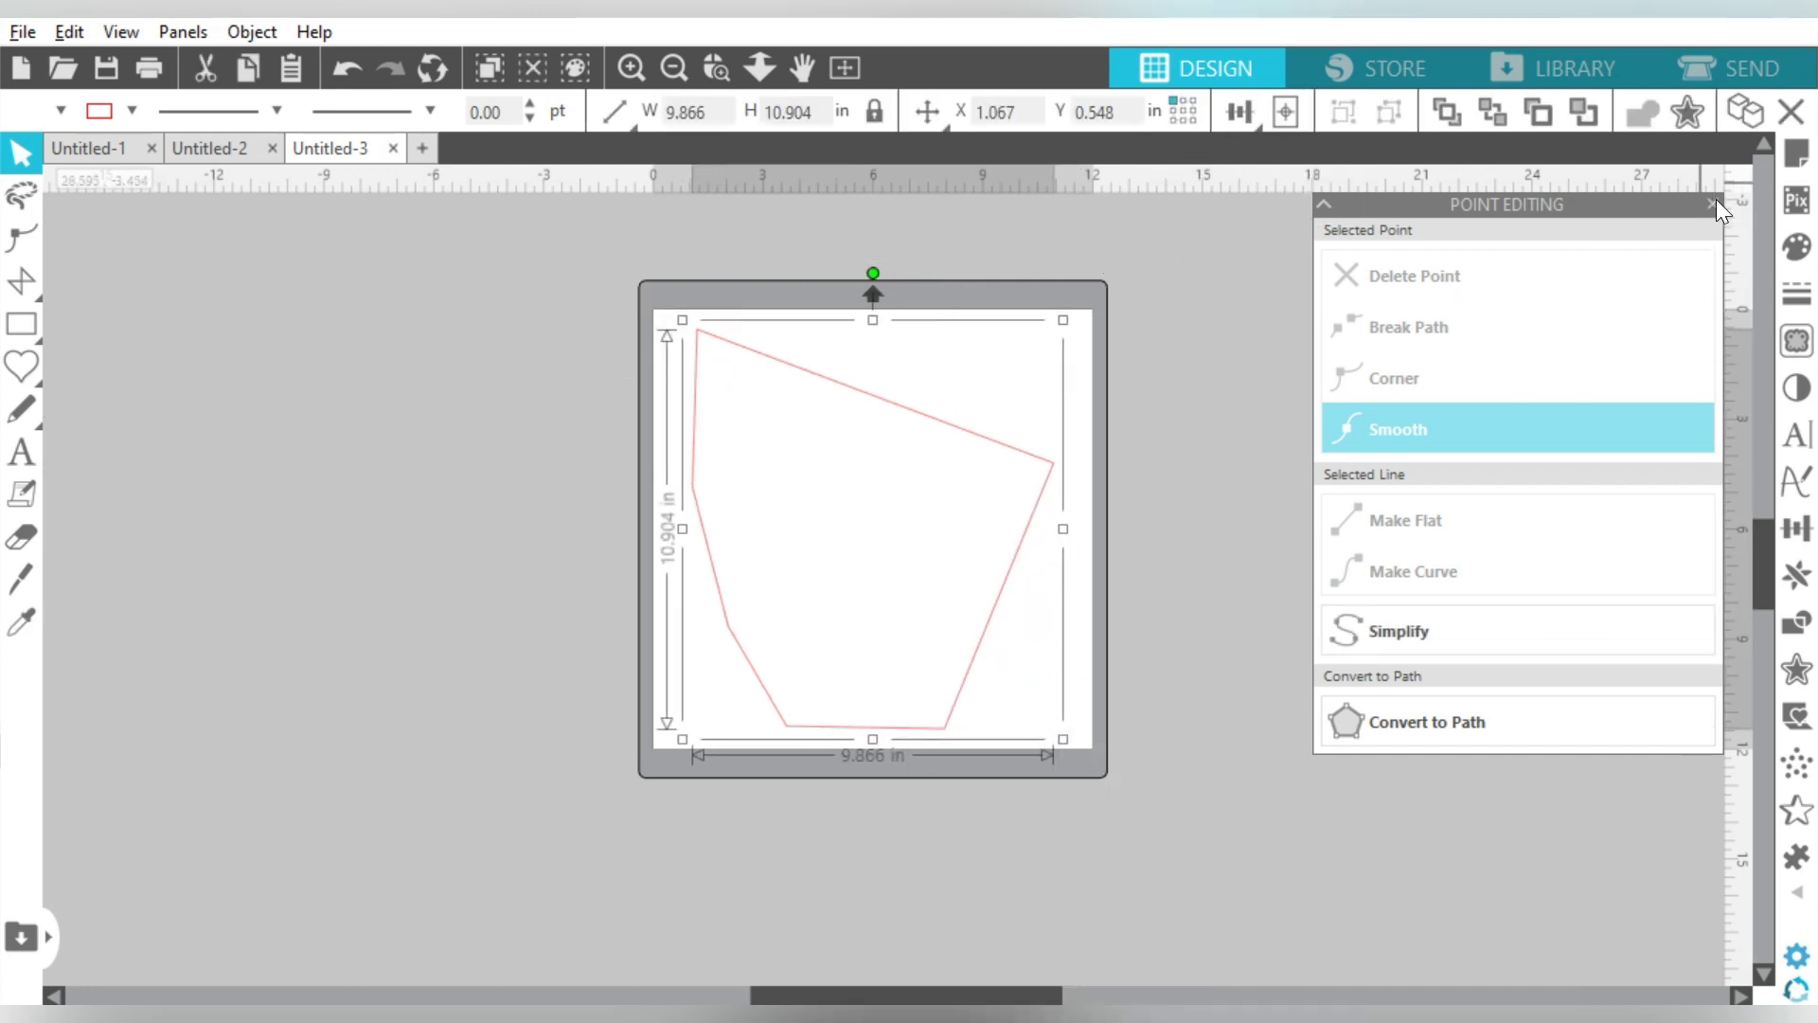
{"action": "left_click", "coordinate": [1712, 204]}
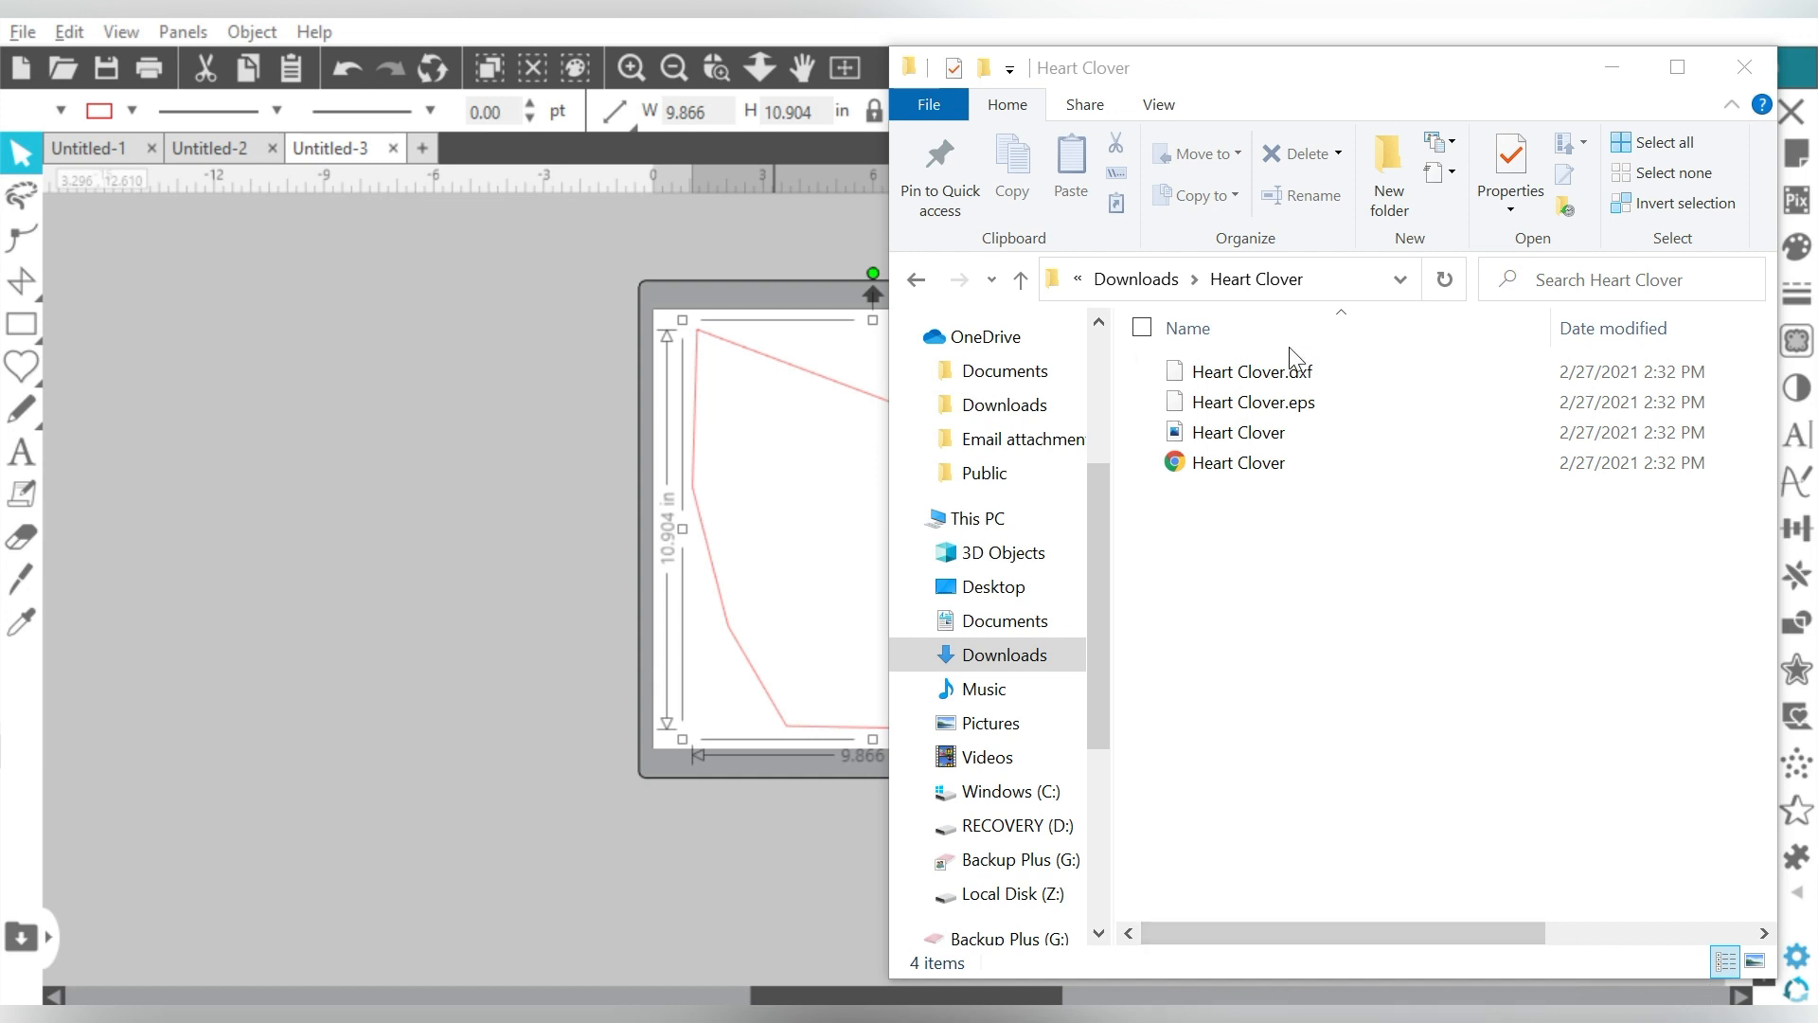
Step: Bring the Heart Clover file that has the Chrome icon from the Downloads folder into the workspace beside the mat
{"action": "left_click", "coordinate": [1279, 461]}
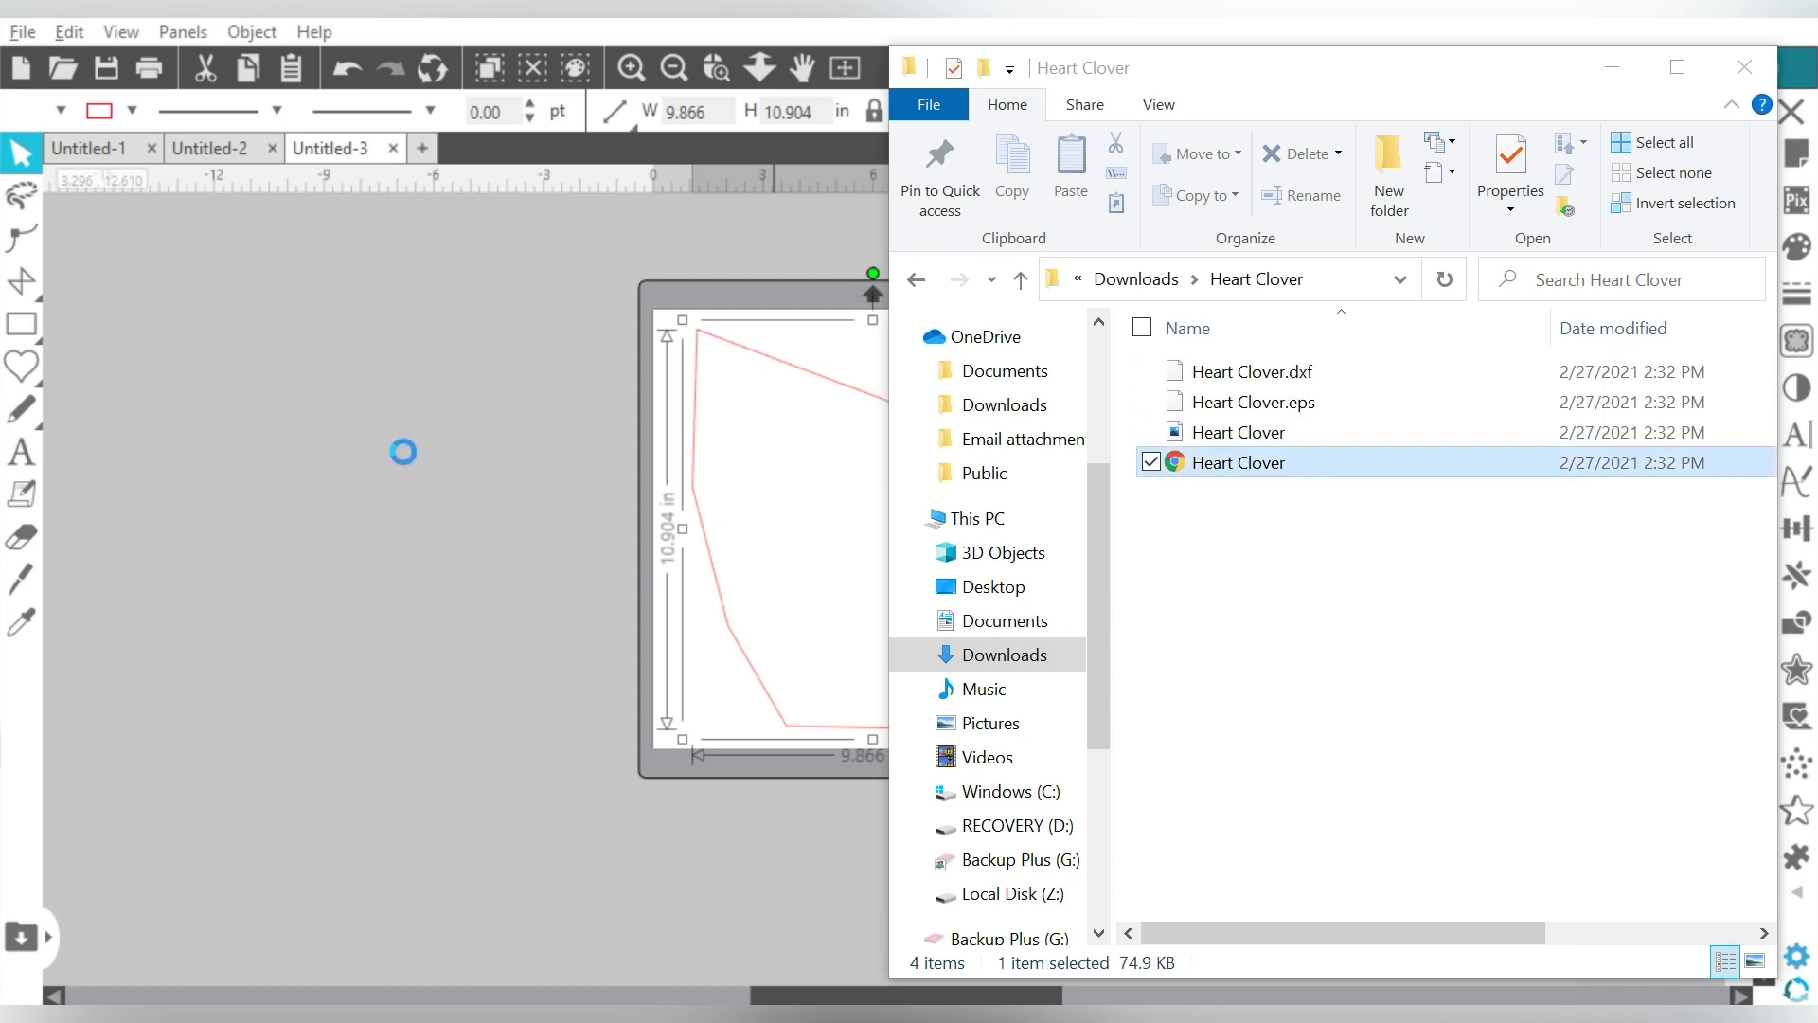
{"action": "left_click_drag", "start_coordinate": [402, 452], "coordinate": [360, 459]}
{"action": "left_click", "coordinate": [1612, 66]}
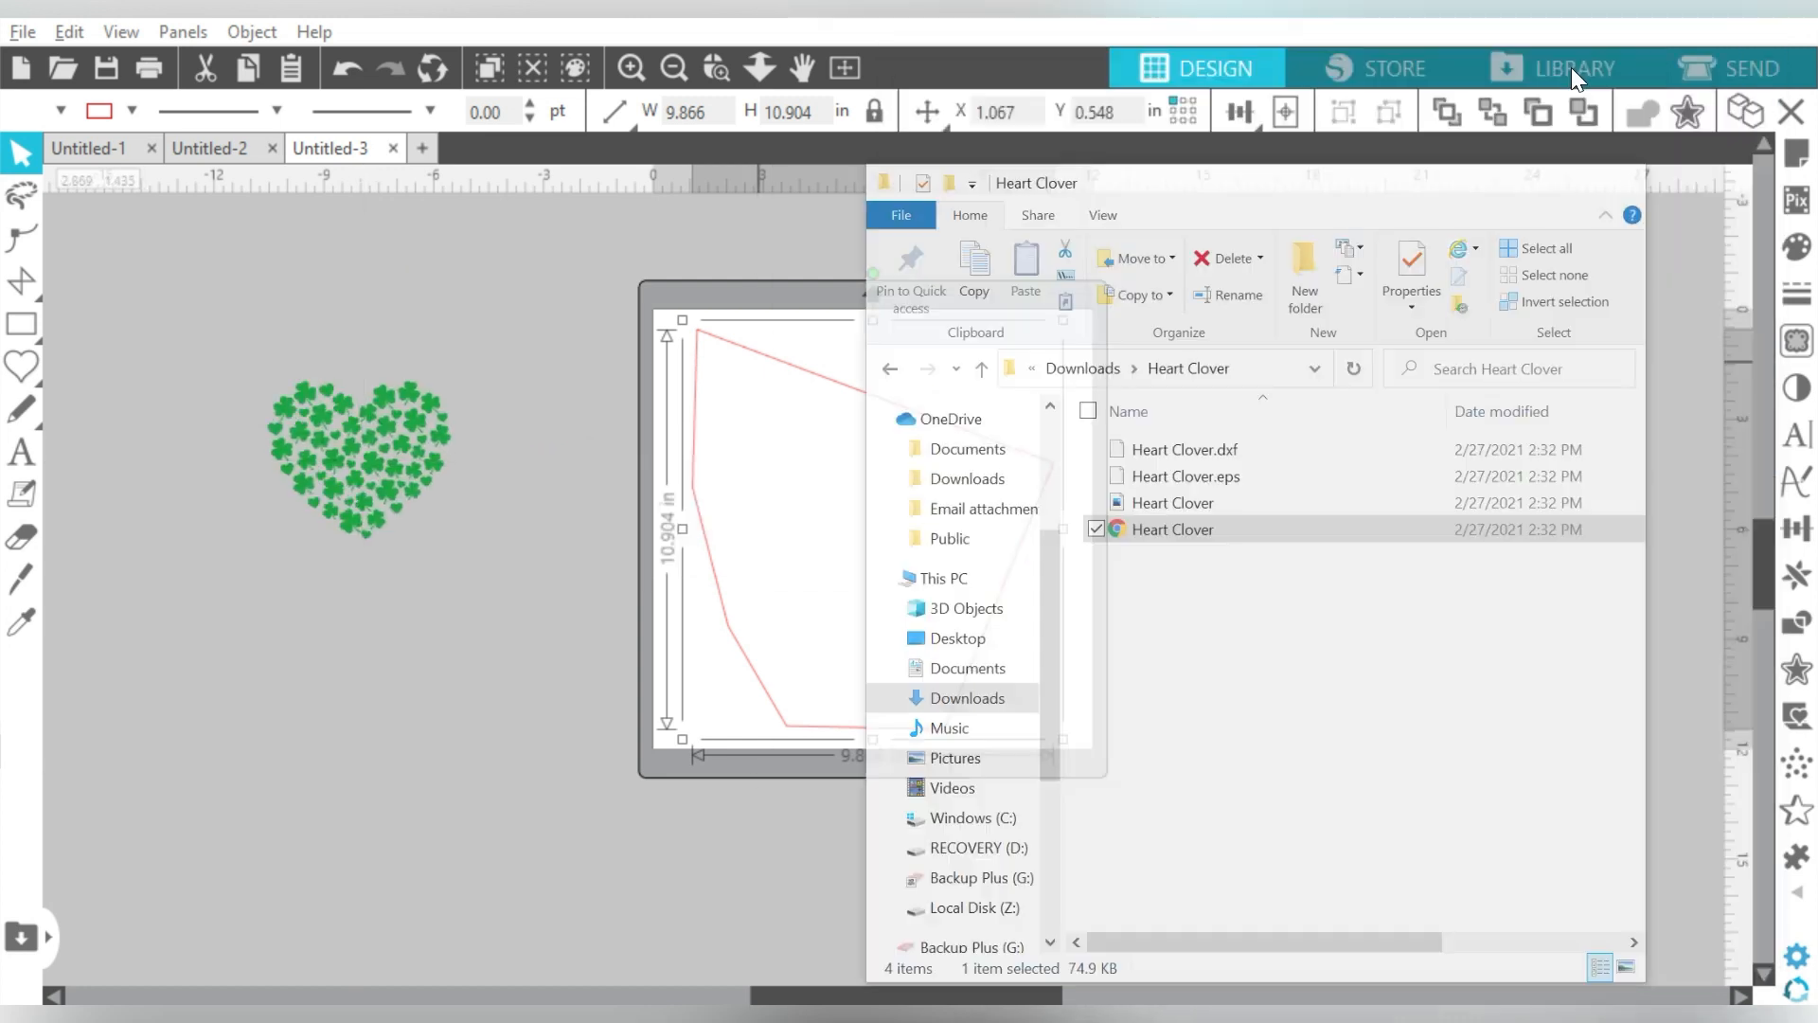
Step: Enlarge the clover heart to about 13.8 in wide and rotate it slightly clockwise so it covers the sleeve outline
{"action": "left_click", "coordinate": [431, 502]}
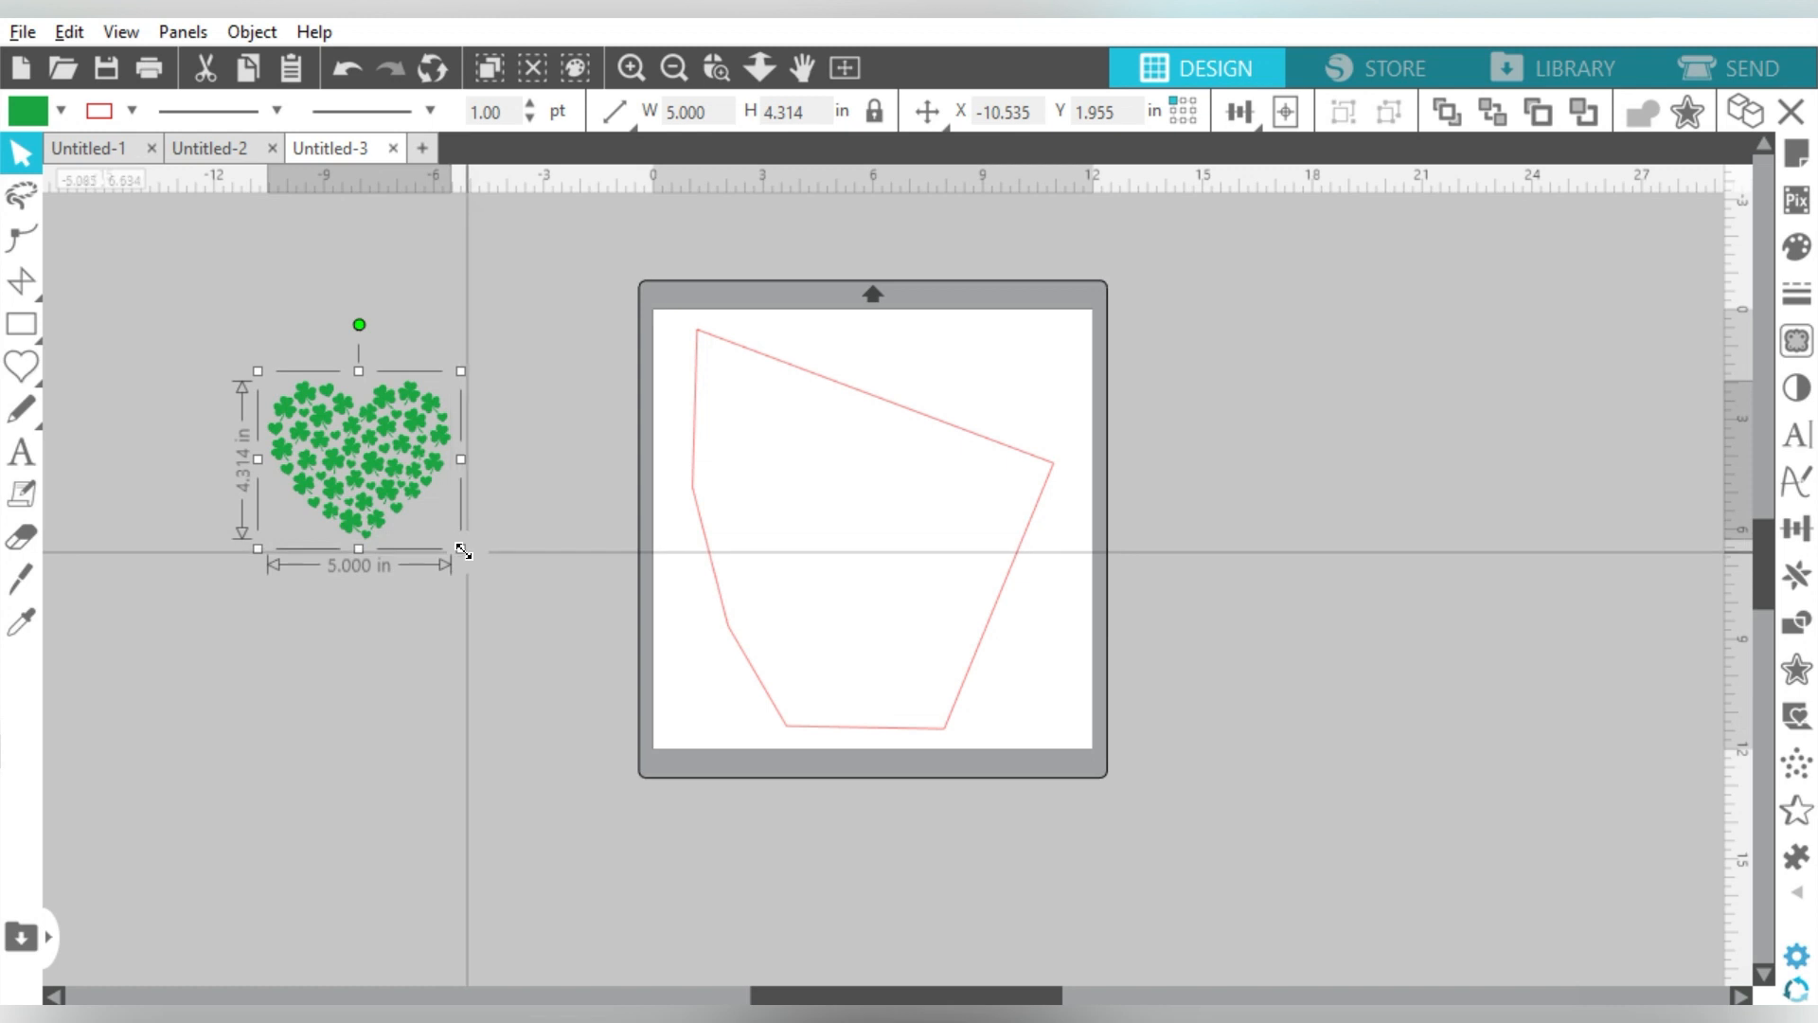
{"action": "left_click_drag", "start_coordinate": [461, 549], "coordinate": [652, 718]}
{"action": "left_click_drag", "start_coordinate": [485, 566], "coordinate": [832, 466]}
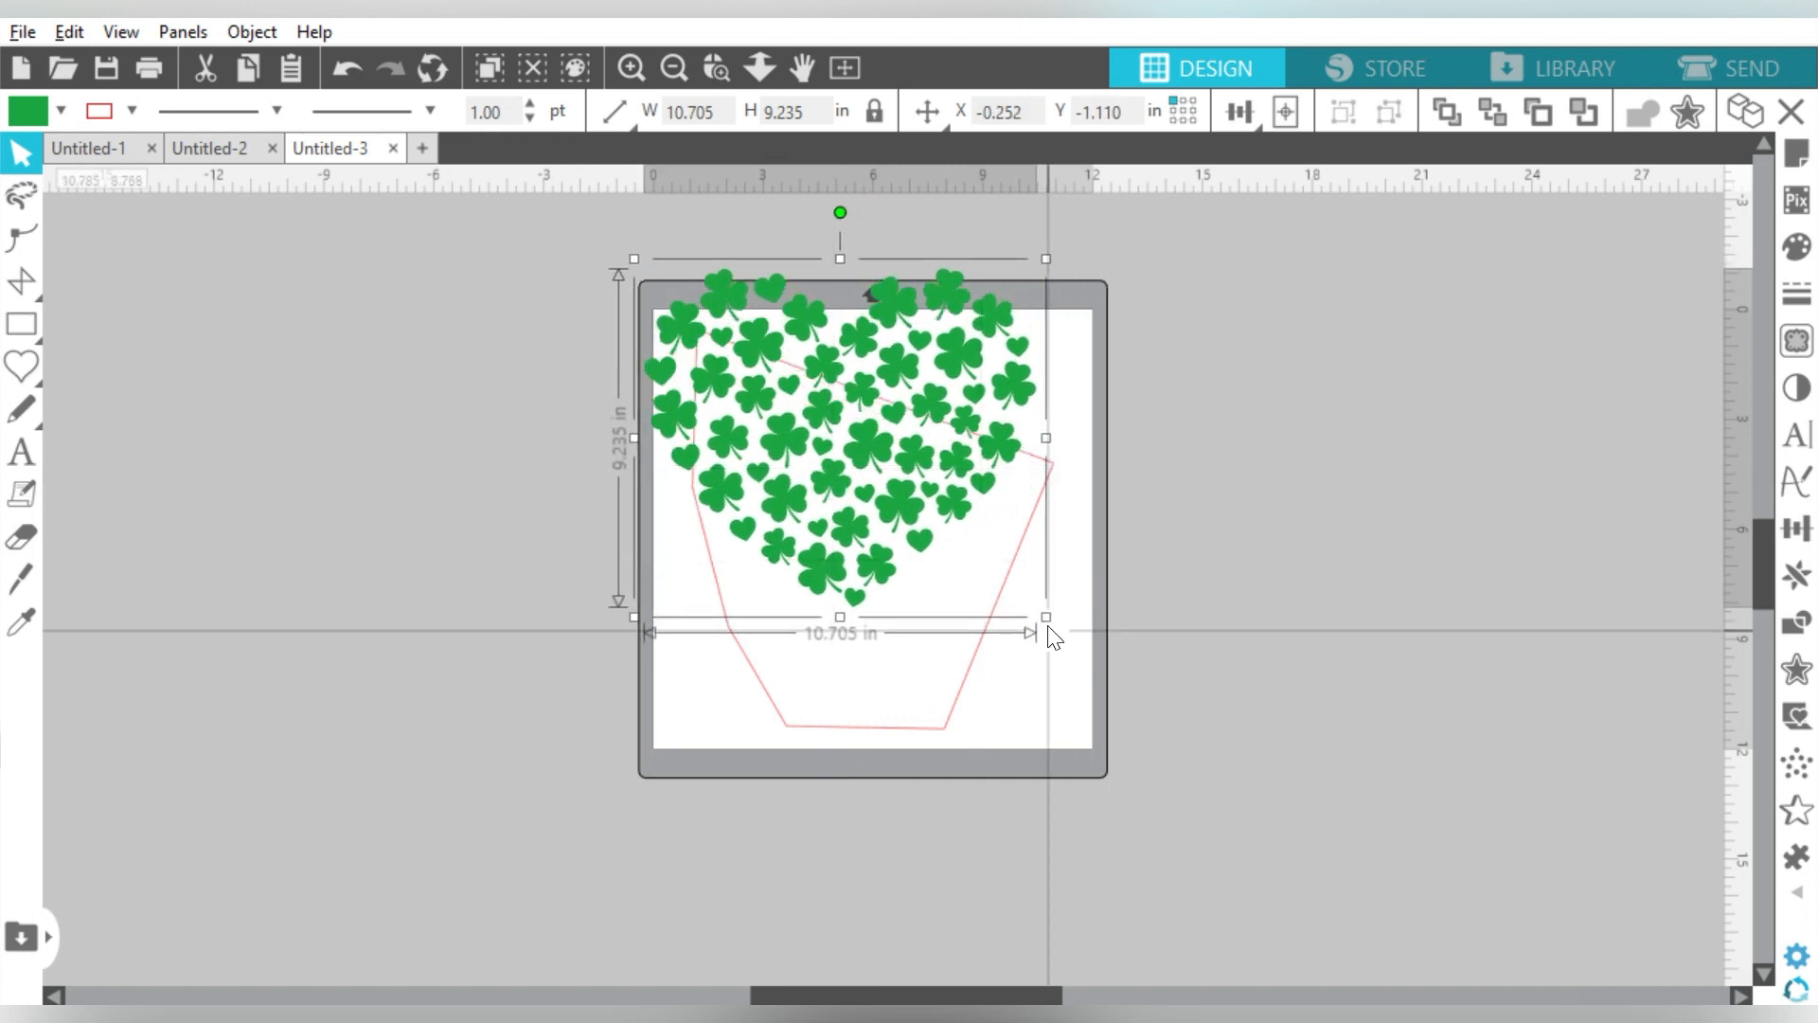
{"action": "left_click_drag", "start_coordinate": [1050, 627], "coordinate": [1161, 720]}
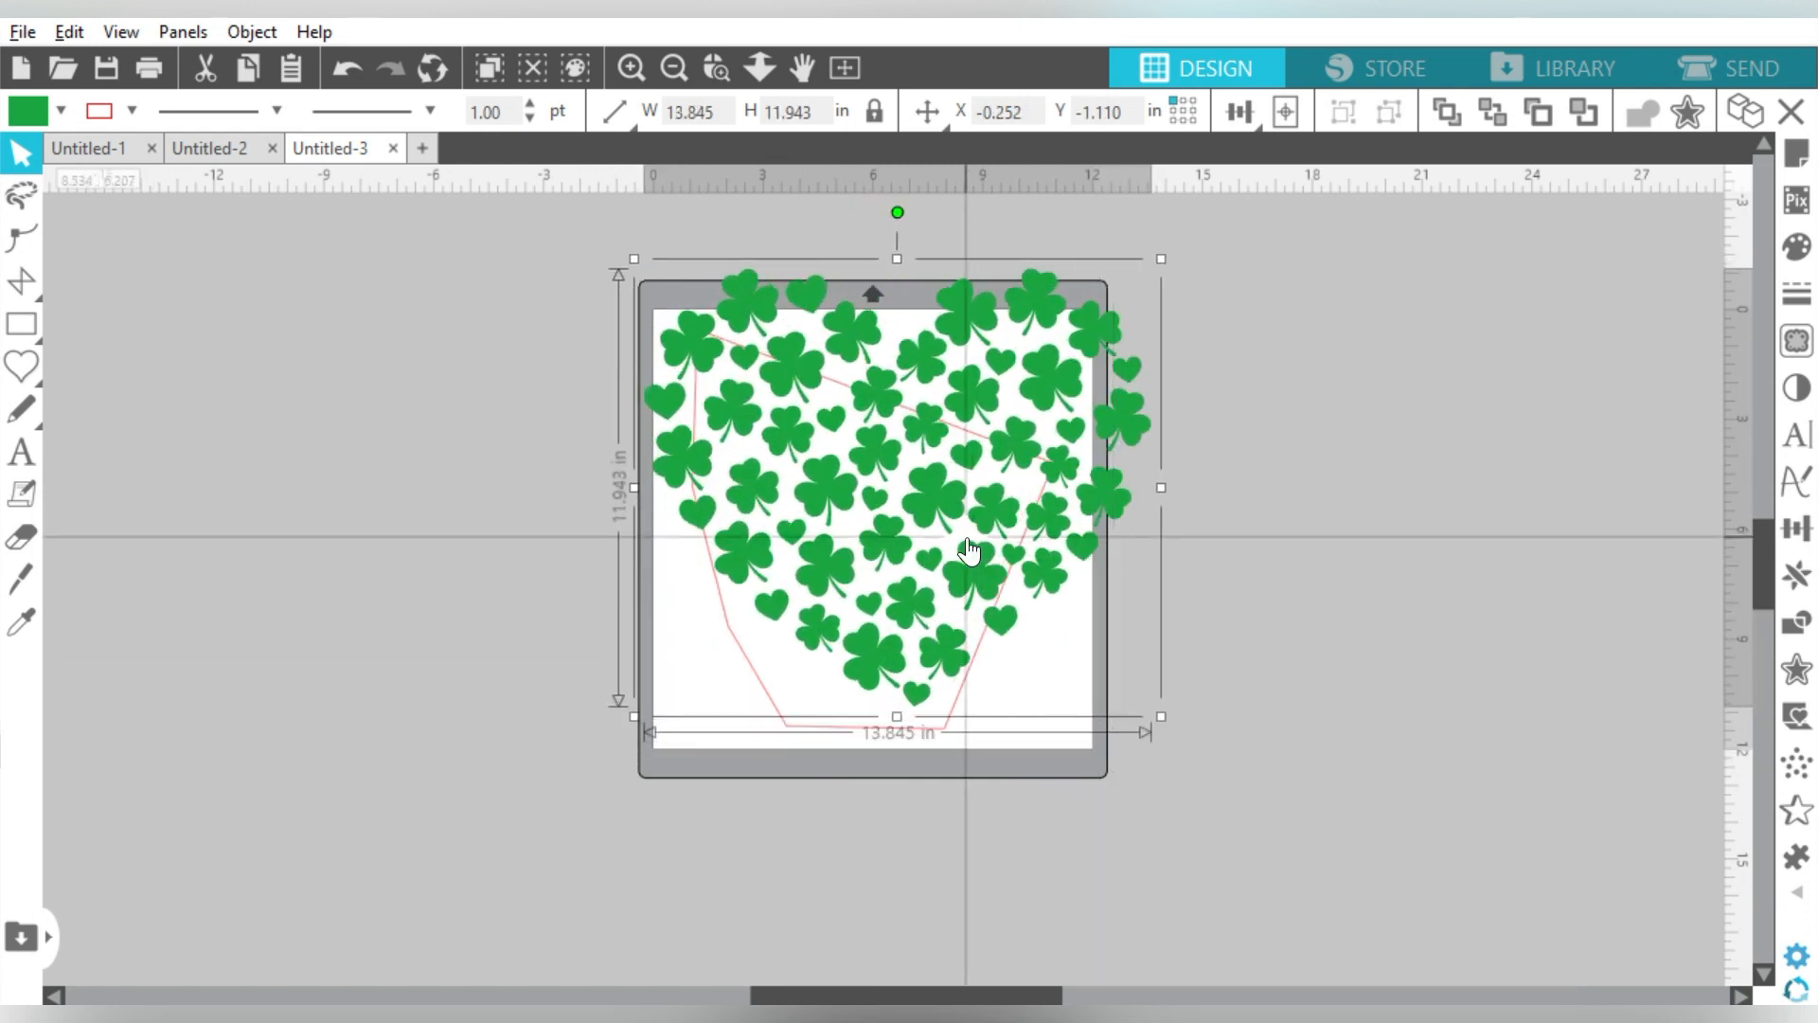
{"action": "left_click_drag", "start_coordinate": [967, 549], "coordinate": [940, 592]}
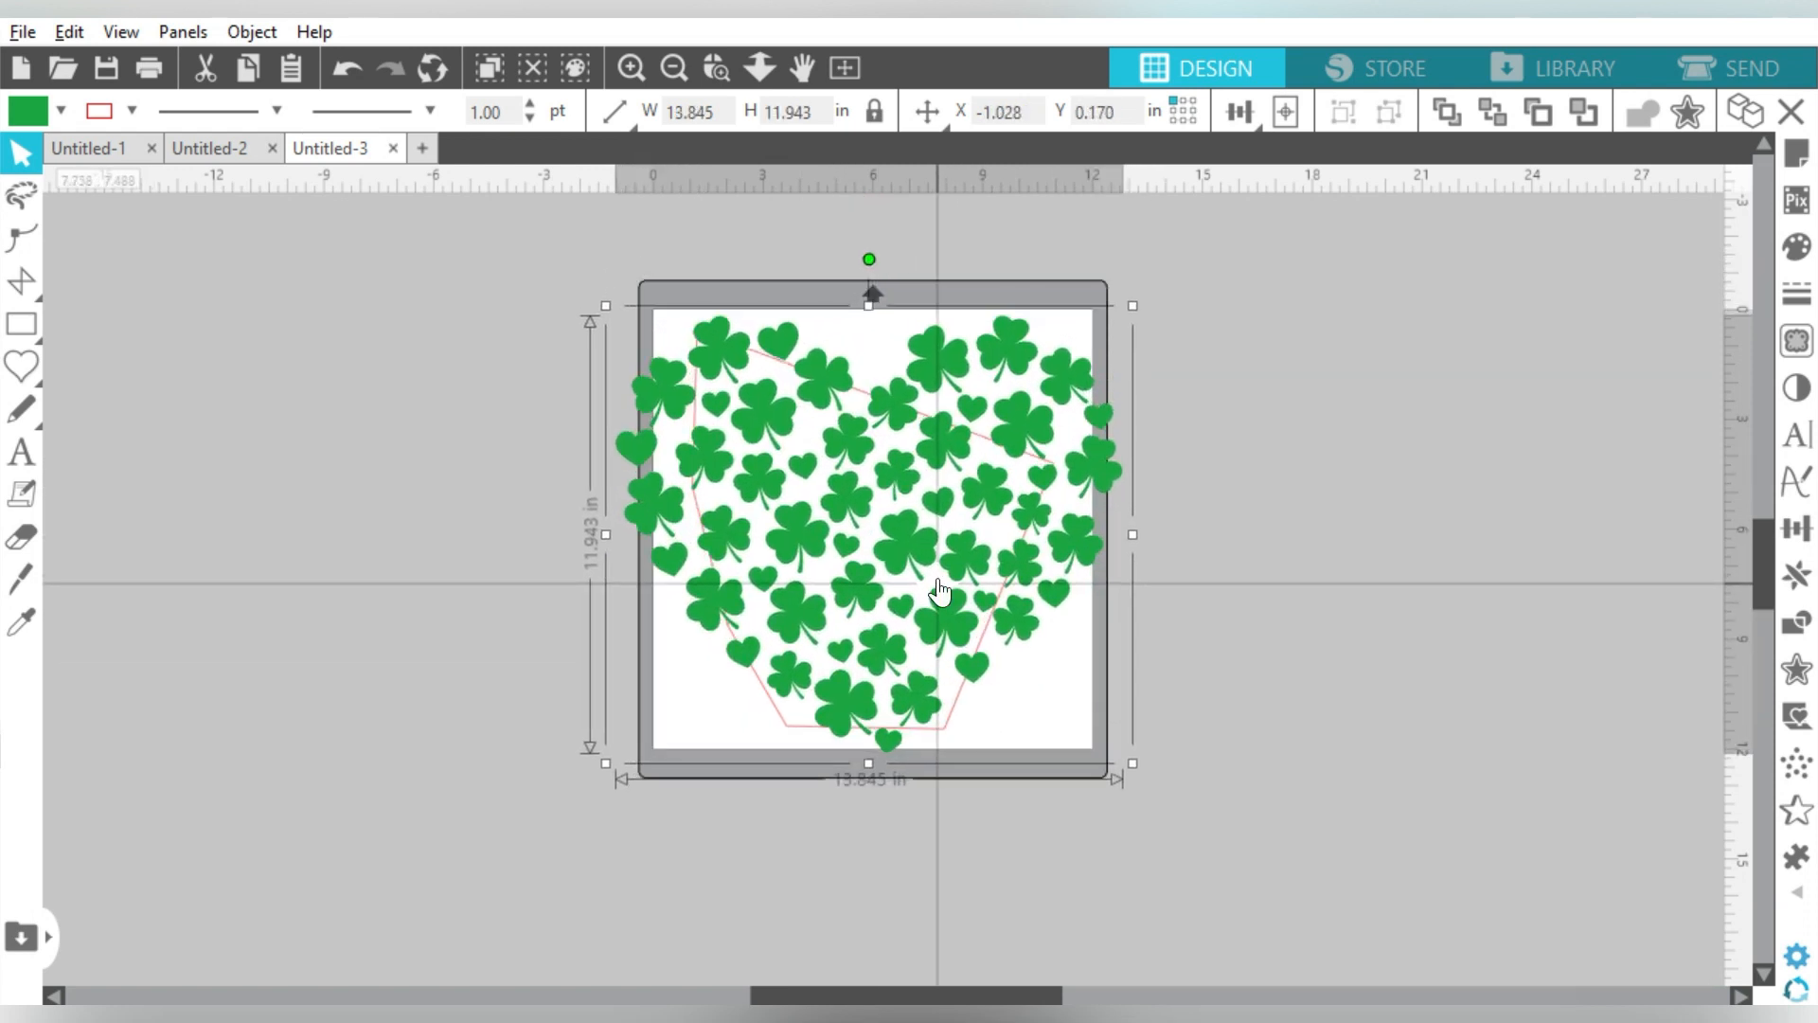
{"action": "left_click_drag", "start_coordinate": [869, 259], "coordinate": [922, 308]}
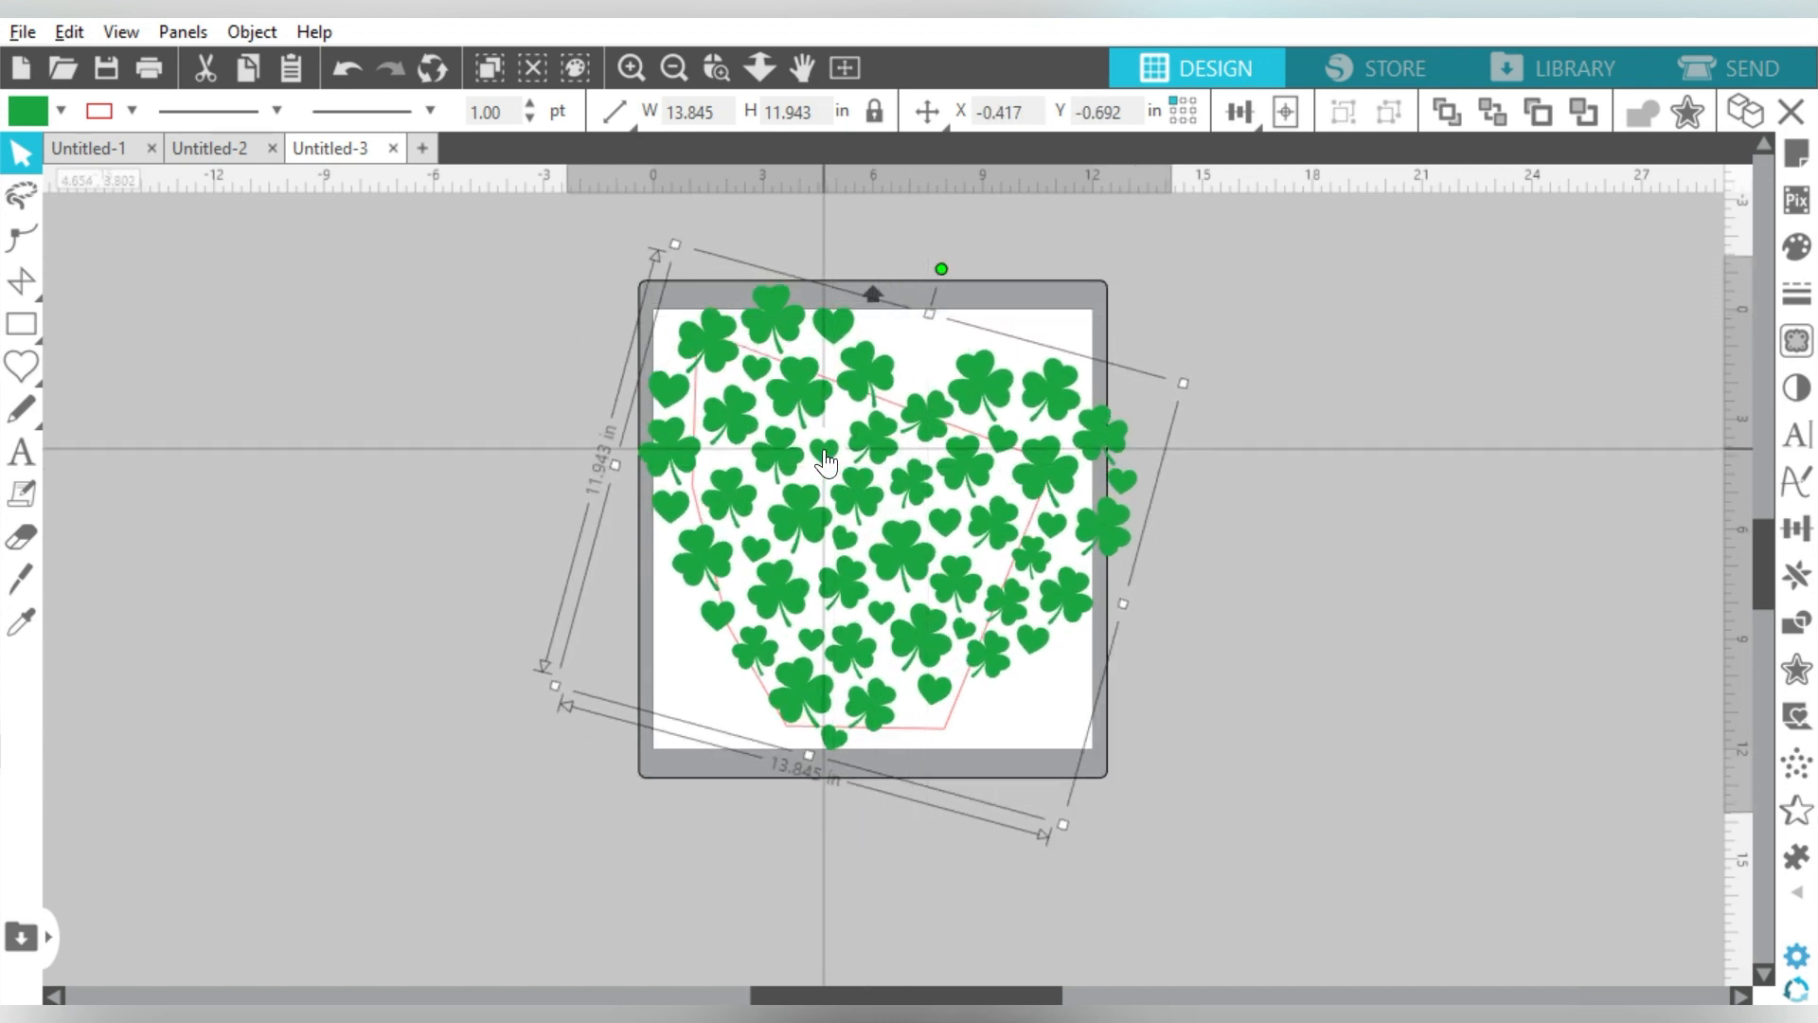
{"action": "left_click_drag", "start_coordinate": [824, 451], "coordinate": [831, 472]}
Step: Try trimming the clover heart to the shape of the sleeve outline, and undo the trim
{"action": "left_click_drag", "start_coordinate": [1286, 315], "coordinate": [1468, 516]}
{"action": "left_click", "coordinate": [1797, 623]}
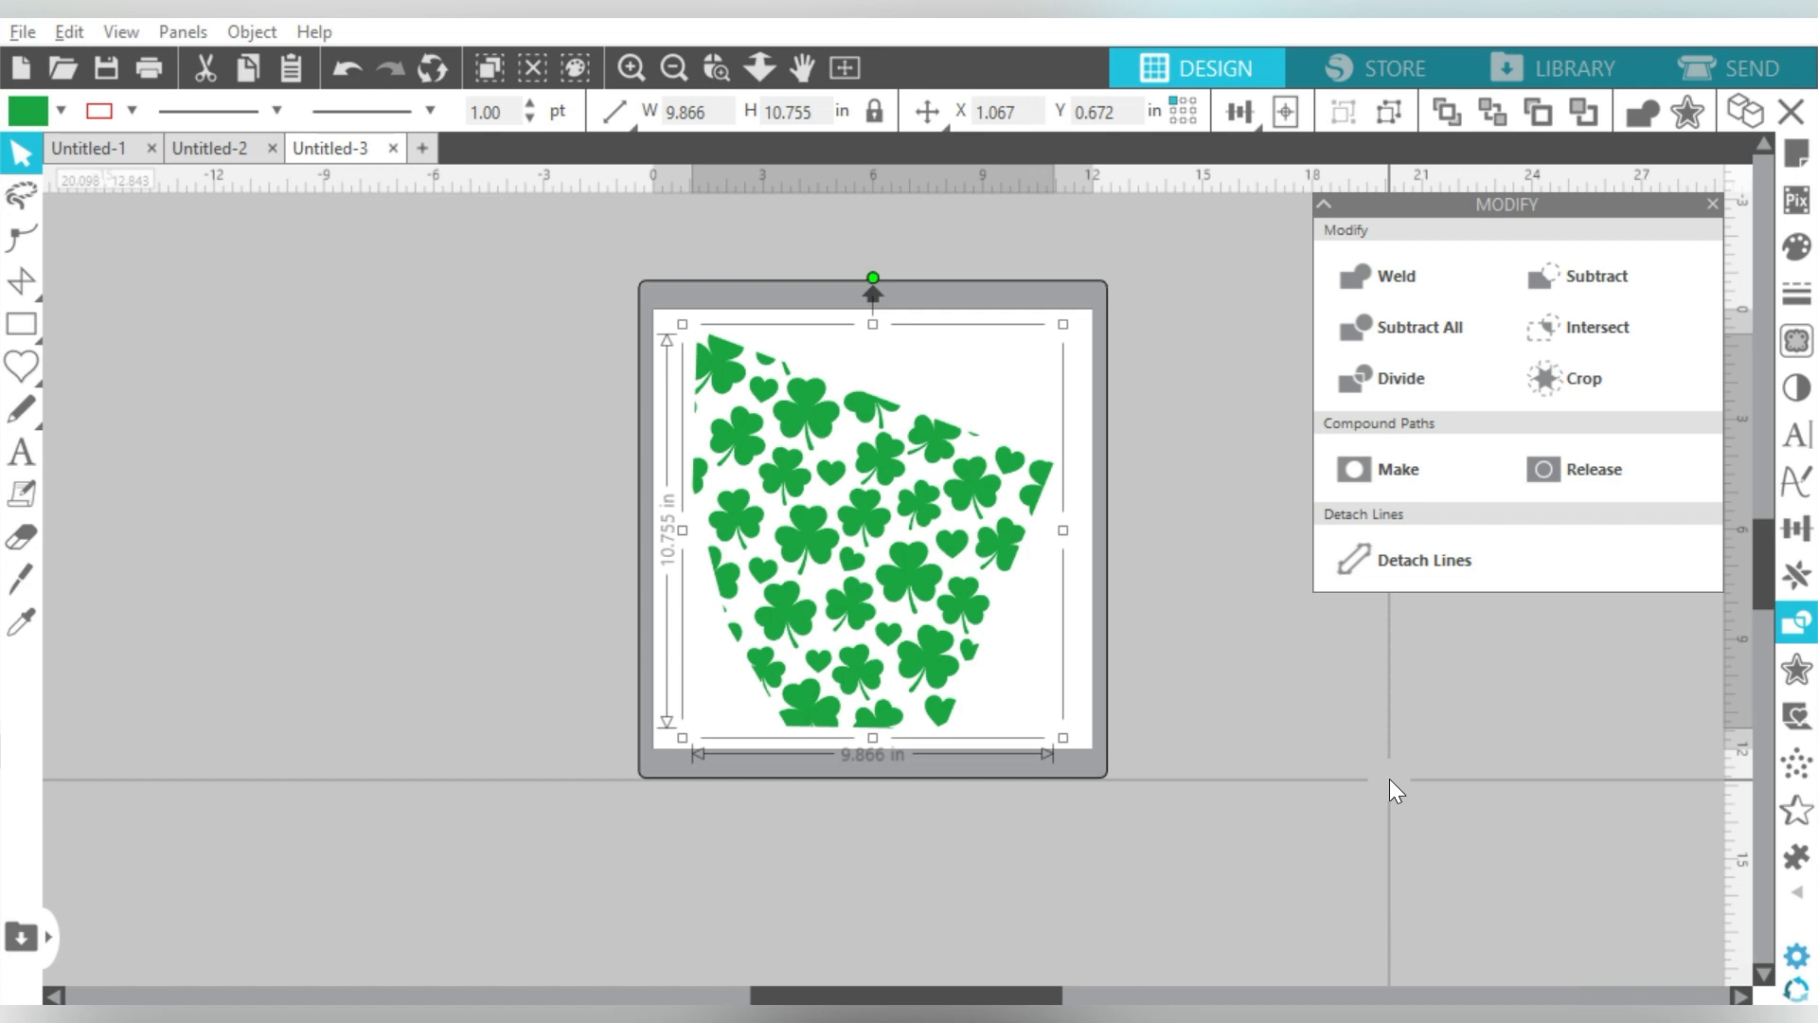
{"action": "key", "text": "ctrl+z"}
{"action": "key", "text": "ctrl+z"}
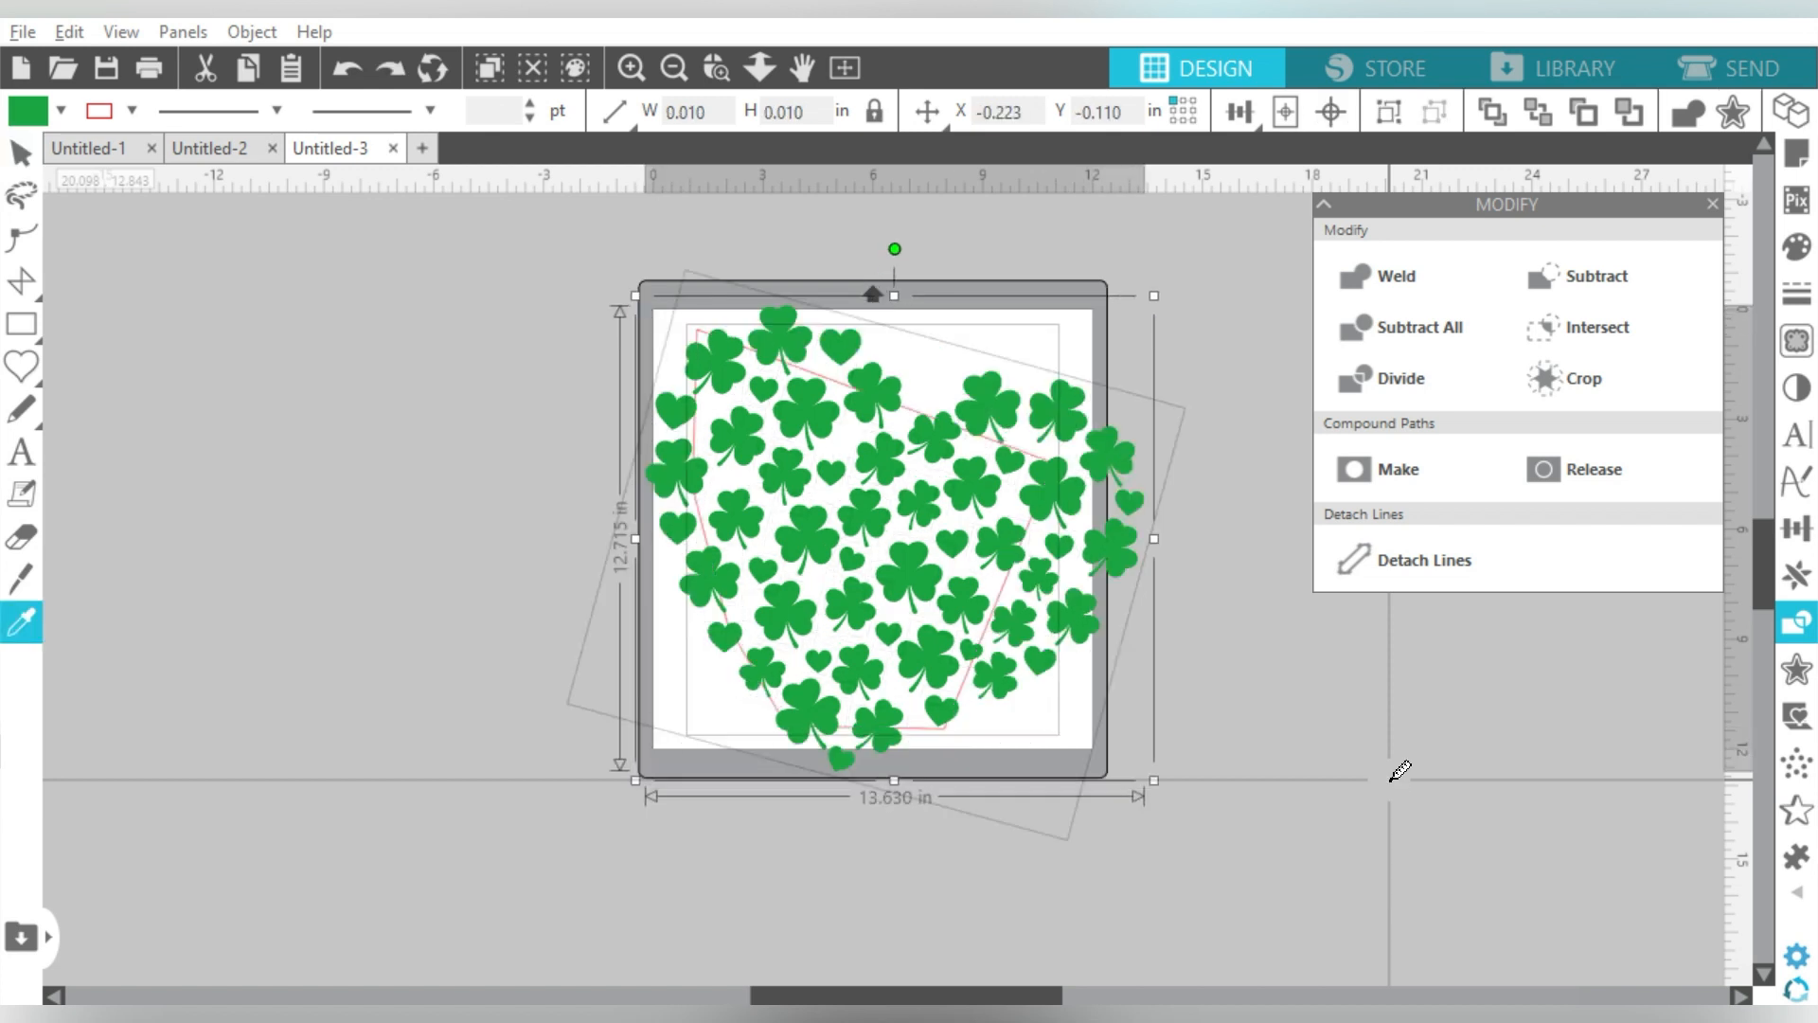
Step: Create an internal offset of the sleeve outline at a distance of about 0.2 in with sharp corners
{"action": "left_click", "coordinate": [1195, 273]}
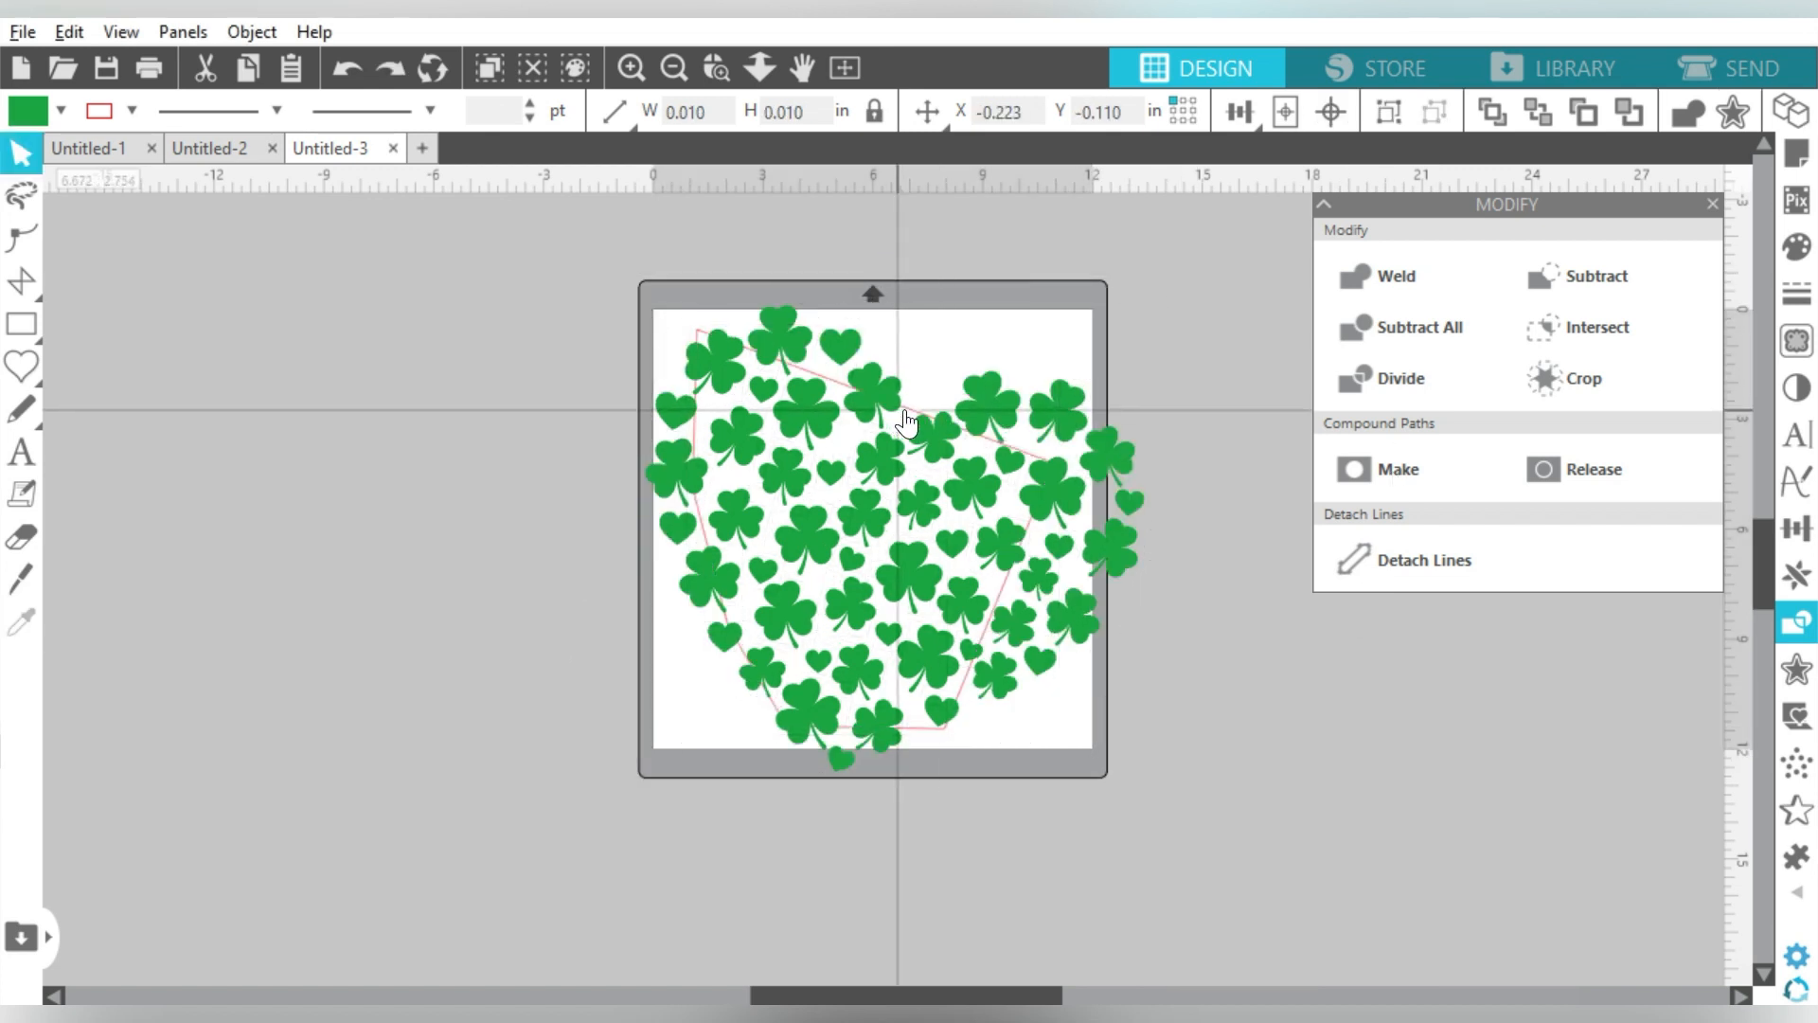
{"action": "left_click", "coordinate": [915, 421]}
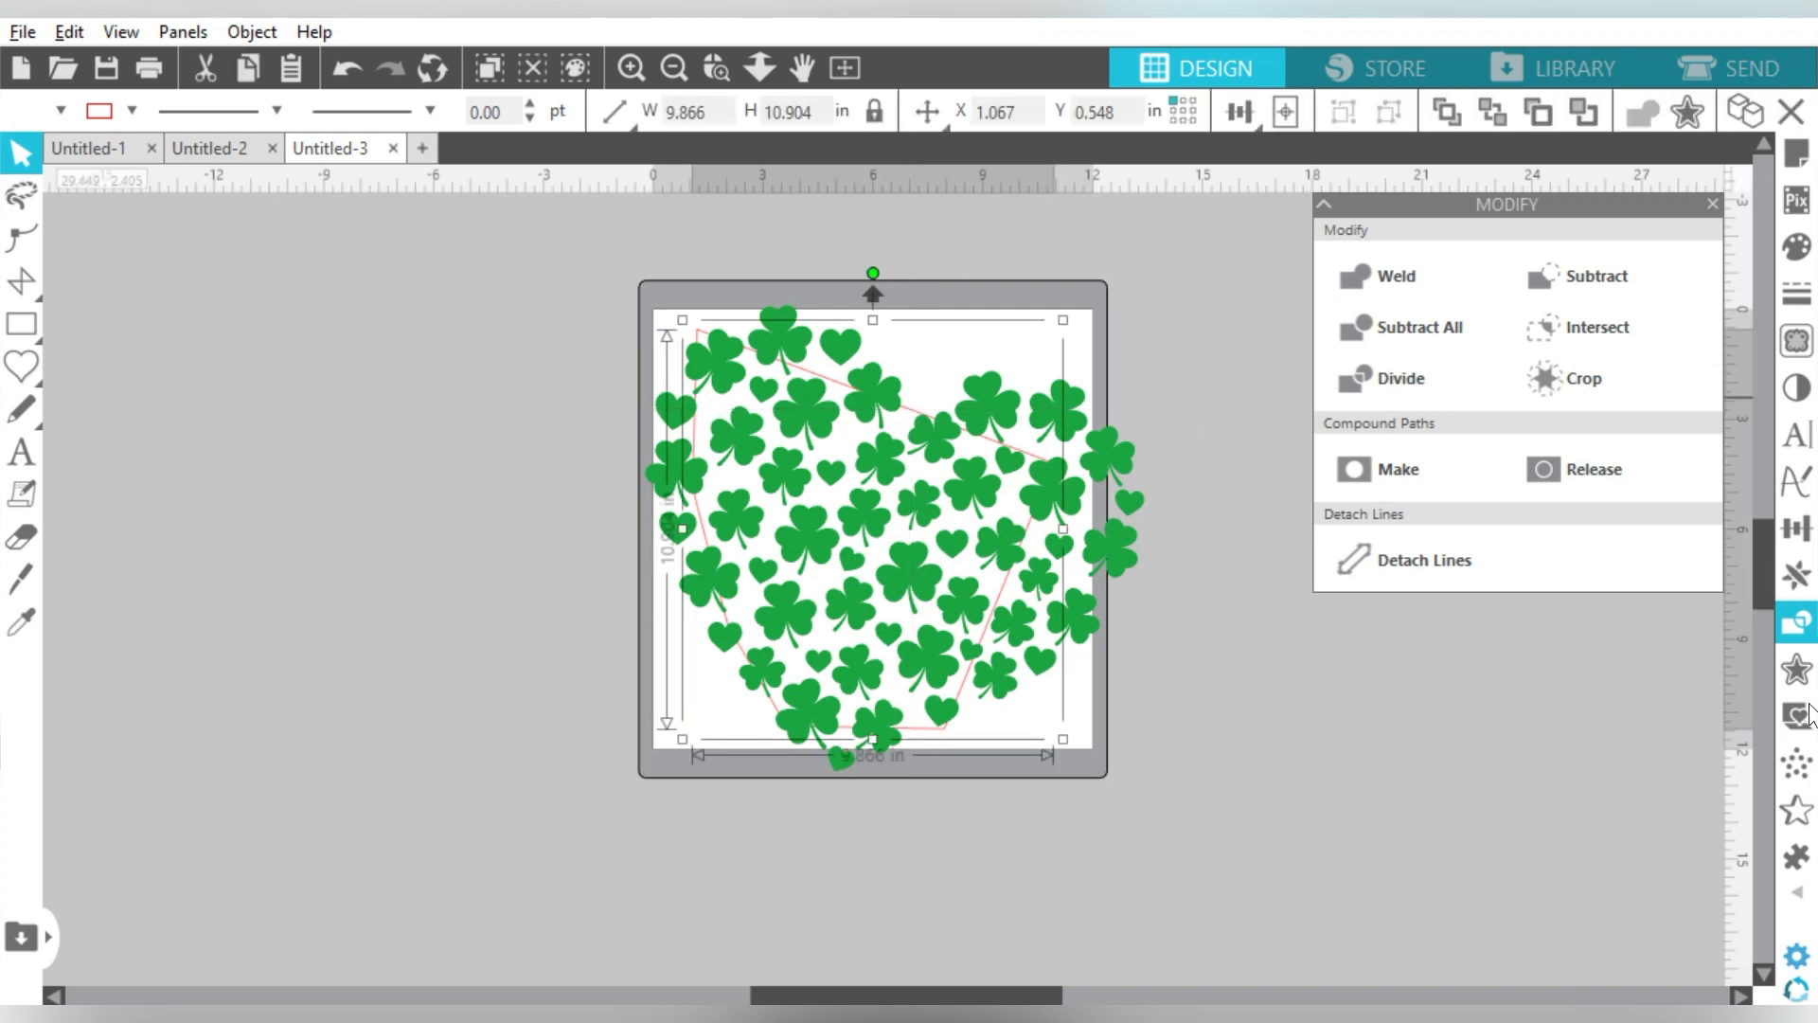
{"action": "left_click", "coordinate": [1797, 669]}
{"action": "left_click", "coordinate": [1587, 275]}
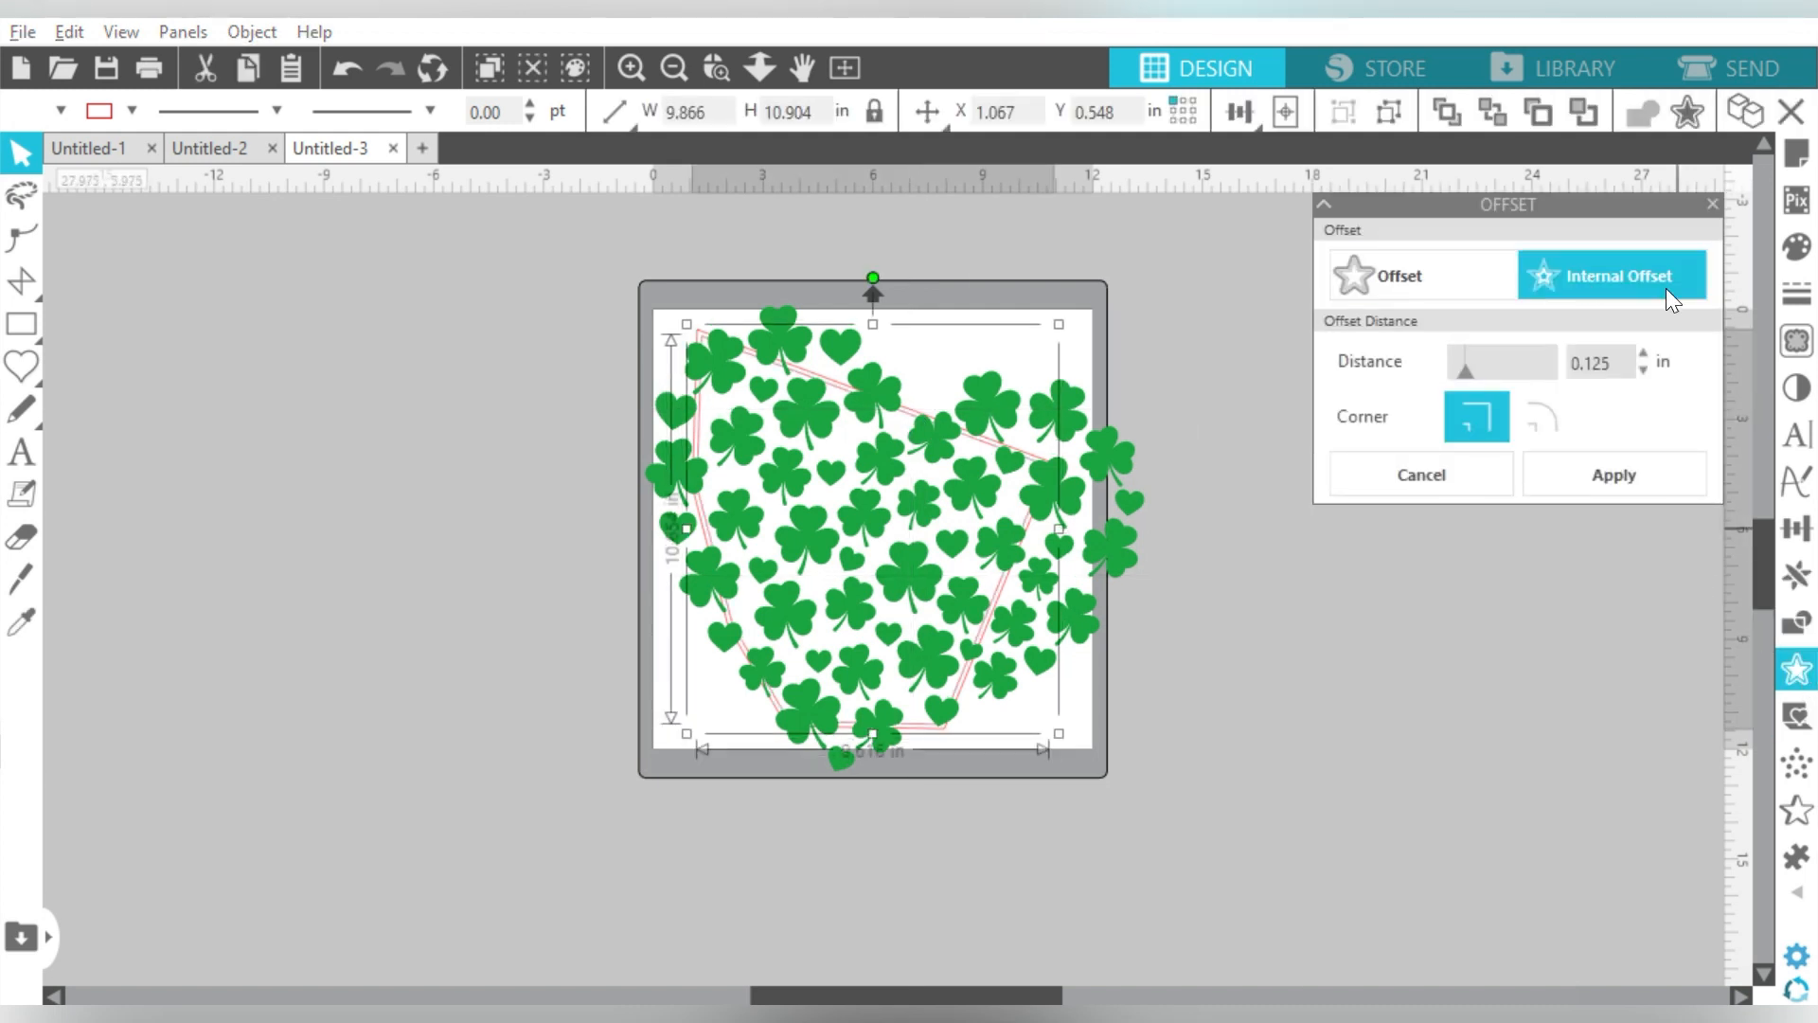
{"action": "left_click", "coordinate": [1644, 352]}
{"action": "left_click", "coordinate": [1644, 353]}
{"action": "left_click", "coordinate": [1644, 353]}
{"action": "left_click", "coordinate": [1644, 352]}
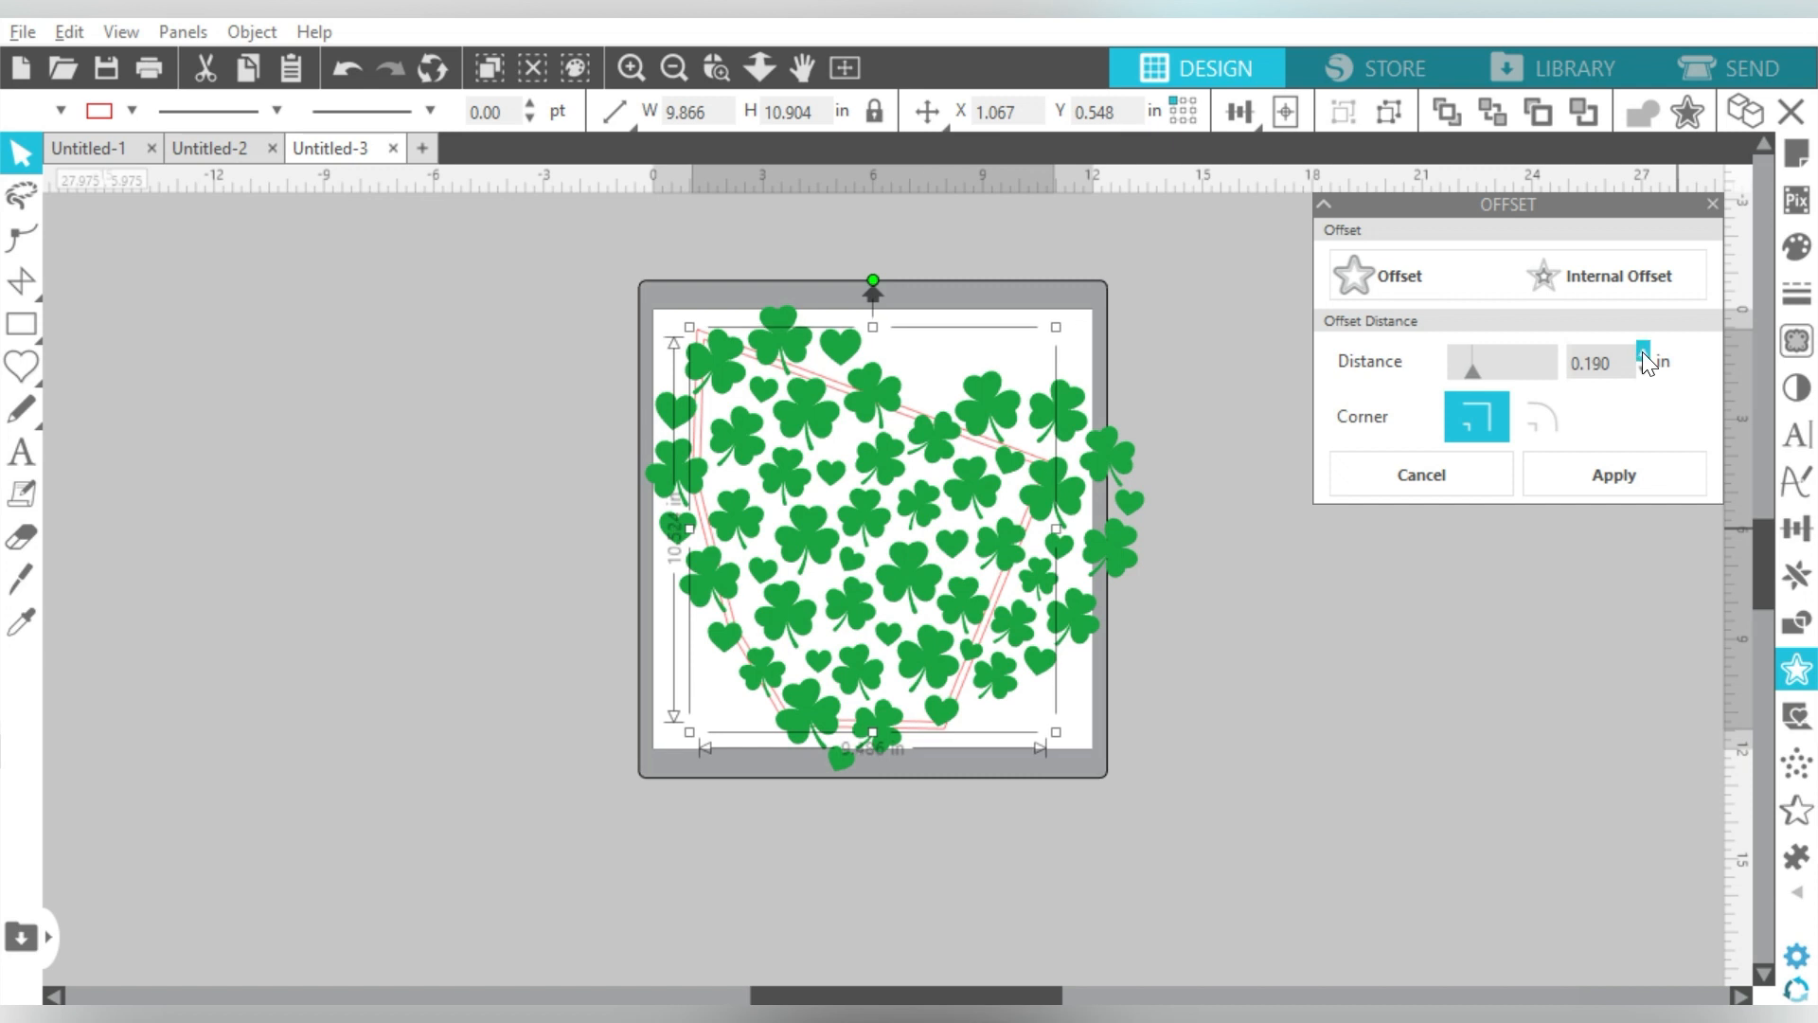
{"action": "left_click", "coordinate": [1644, 352]}
{"action": "left_click", "coordinate": [1594, 475]}
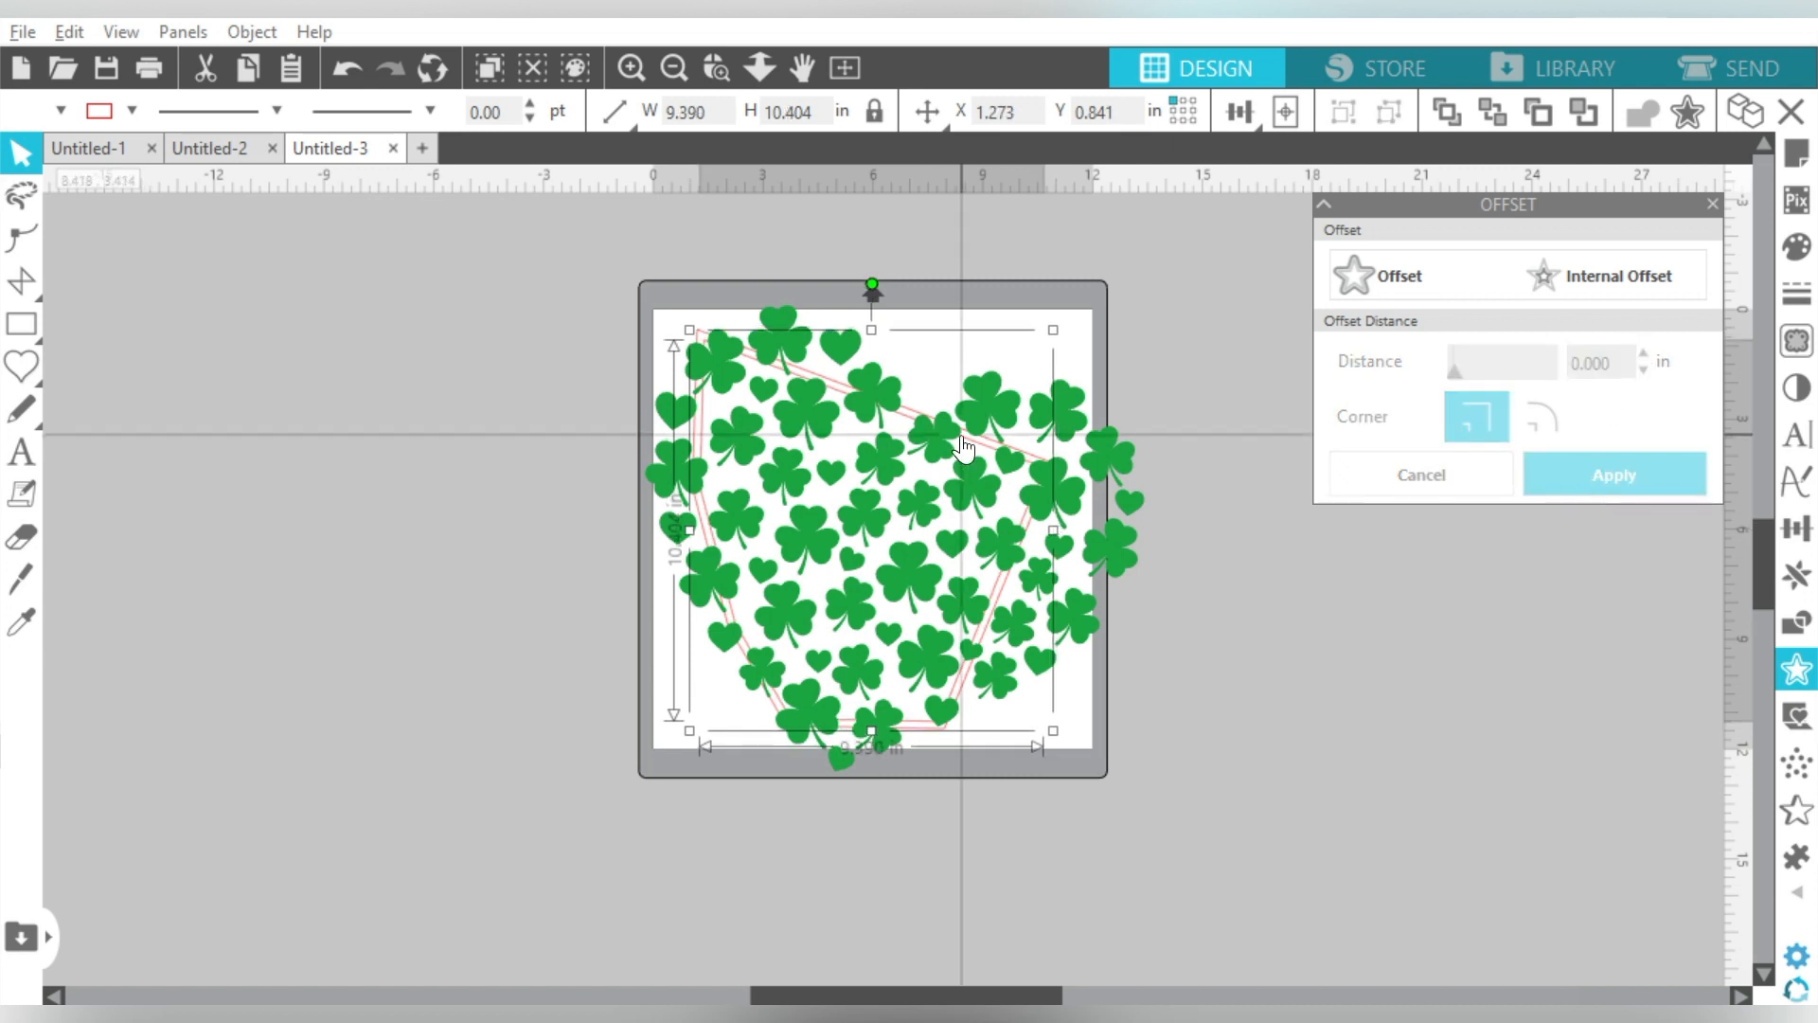
Step: Crop the clover heart to the inner offset of the sleeve outline
{"action": "left_click", "coordinate": [934, 439], "text": "shift"}
{"action": "left_click", "coordinate": [1797, 622]}
{"action": "left_click", "coordinate": [1571, 378]}
{"action": "left_click", "coordinate": [1151, 405]}
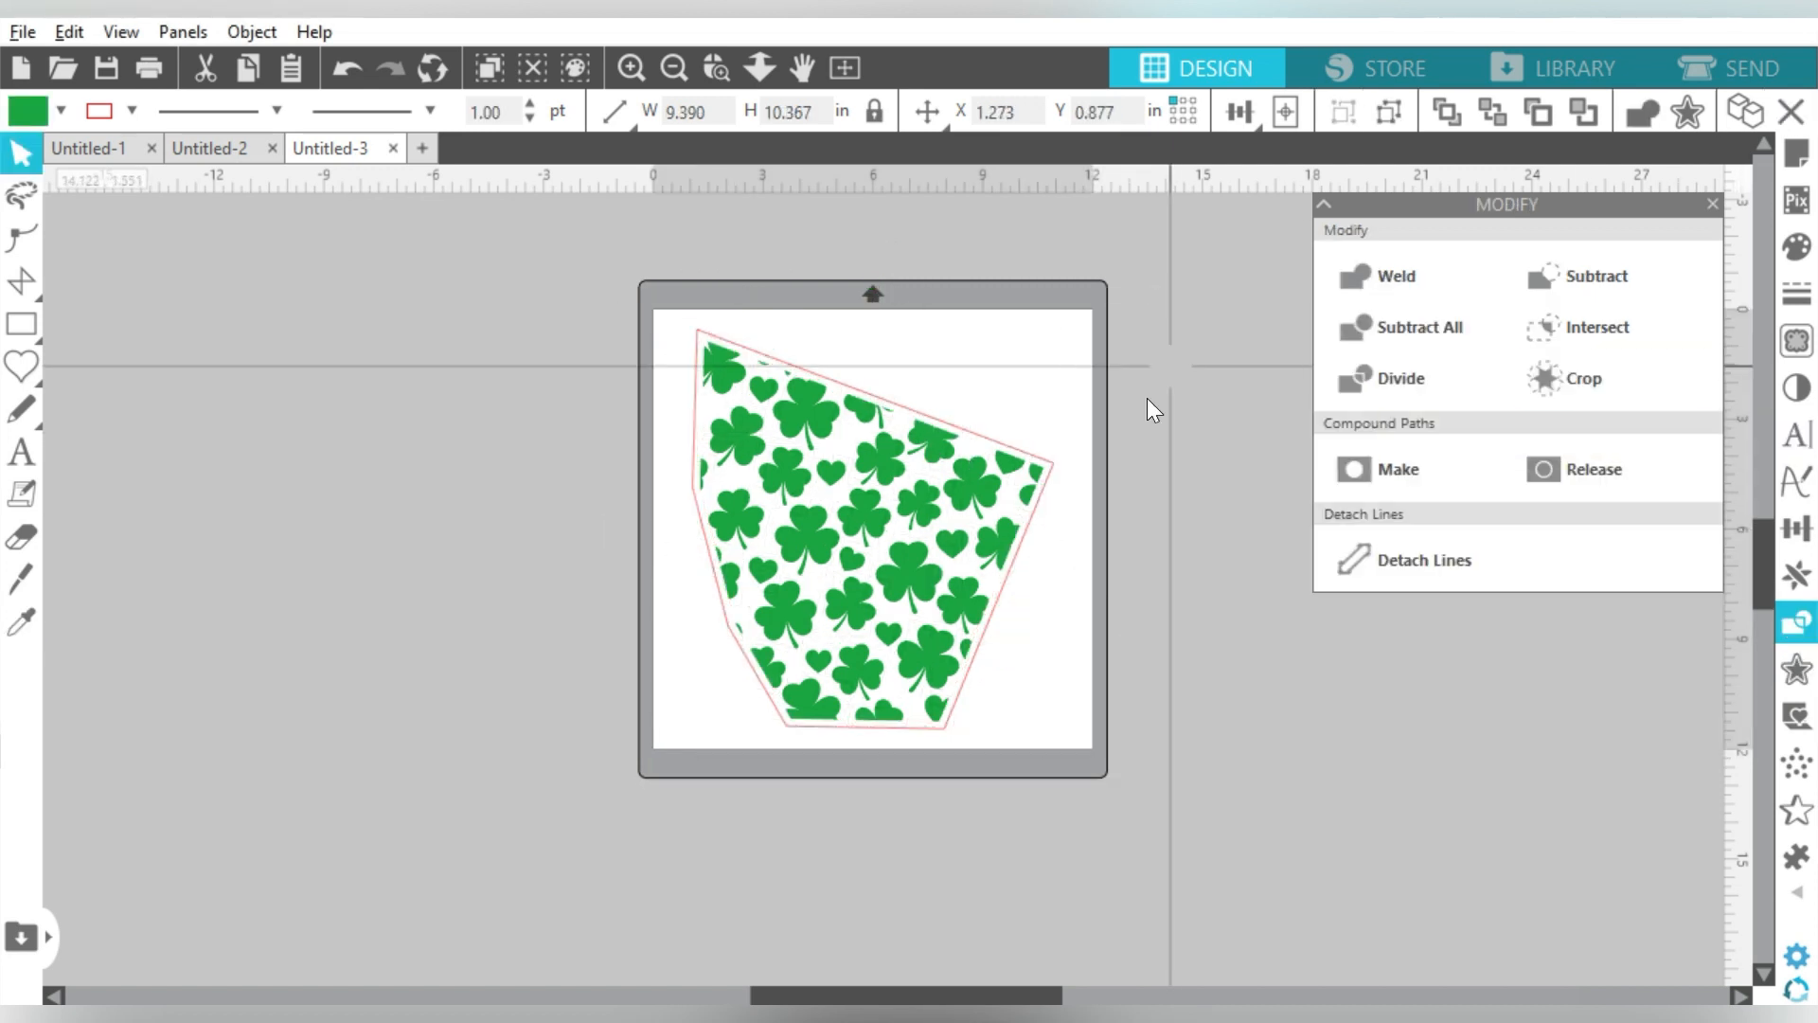
Step: Create an internal offset of the sleeve outline at a distance of 0.22 in with sharp corners
{"action": "left_click", "coordinate": [1032, 456]}
{"action": "left_click", "coordinate": [1793, 668]}
{"action": "left_click", "coordinate": [1644, 353]}
{"action": "left_click", "coordinate": [1644, 353]}
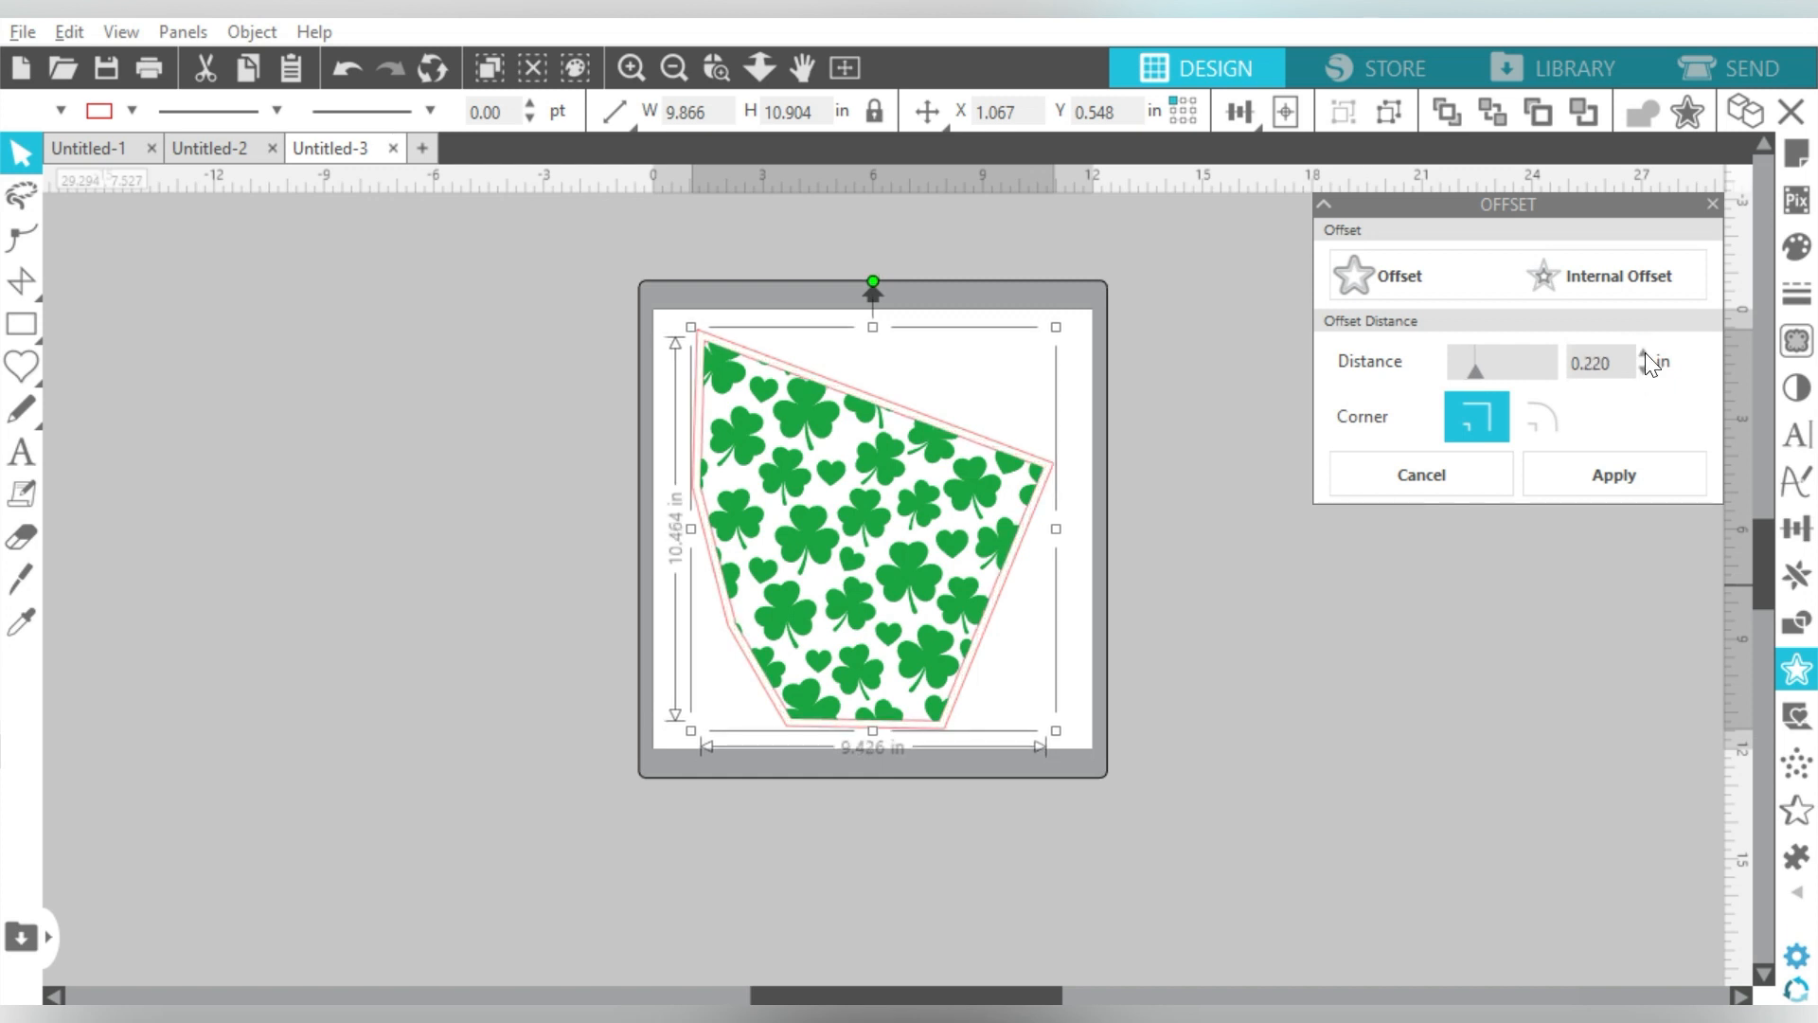
{"action": "left_click", "coordinate": [1596, 475]}
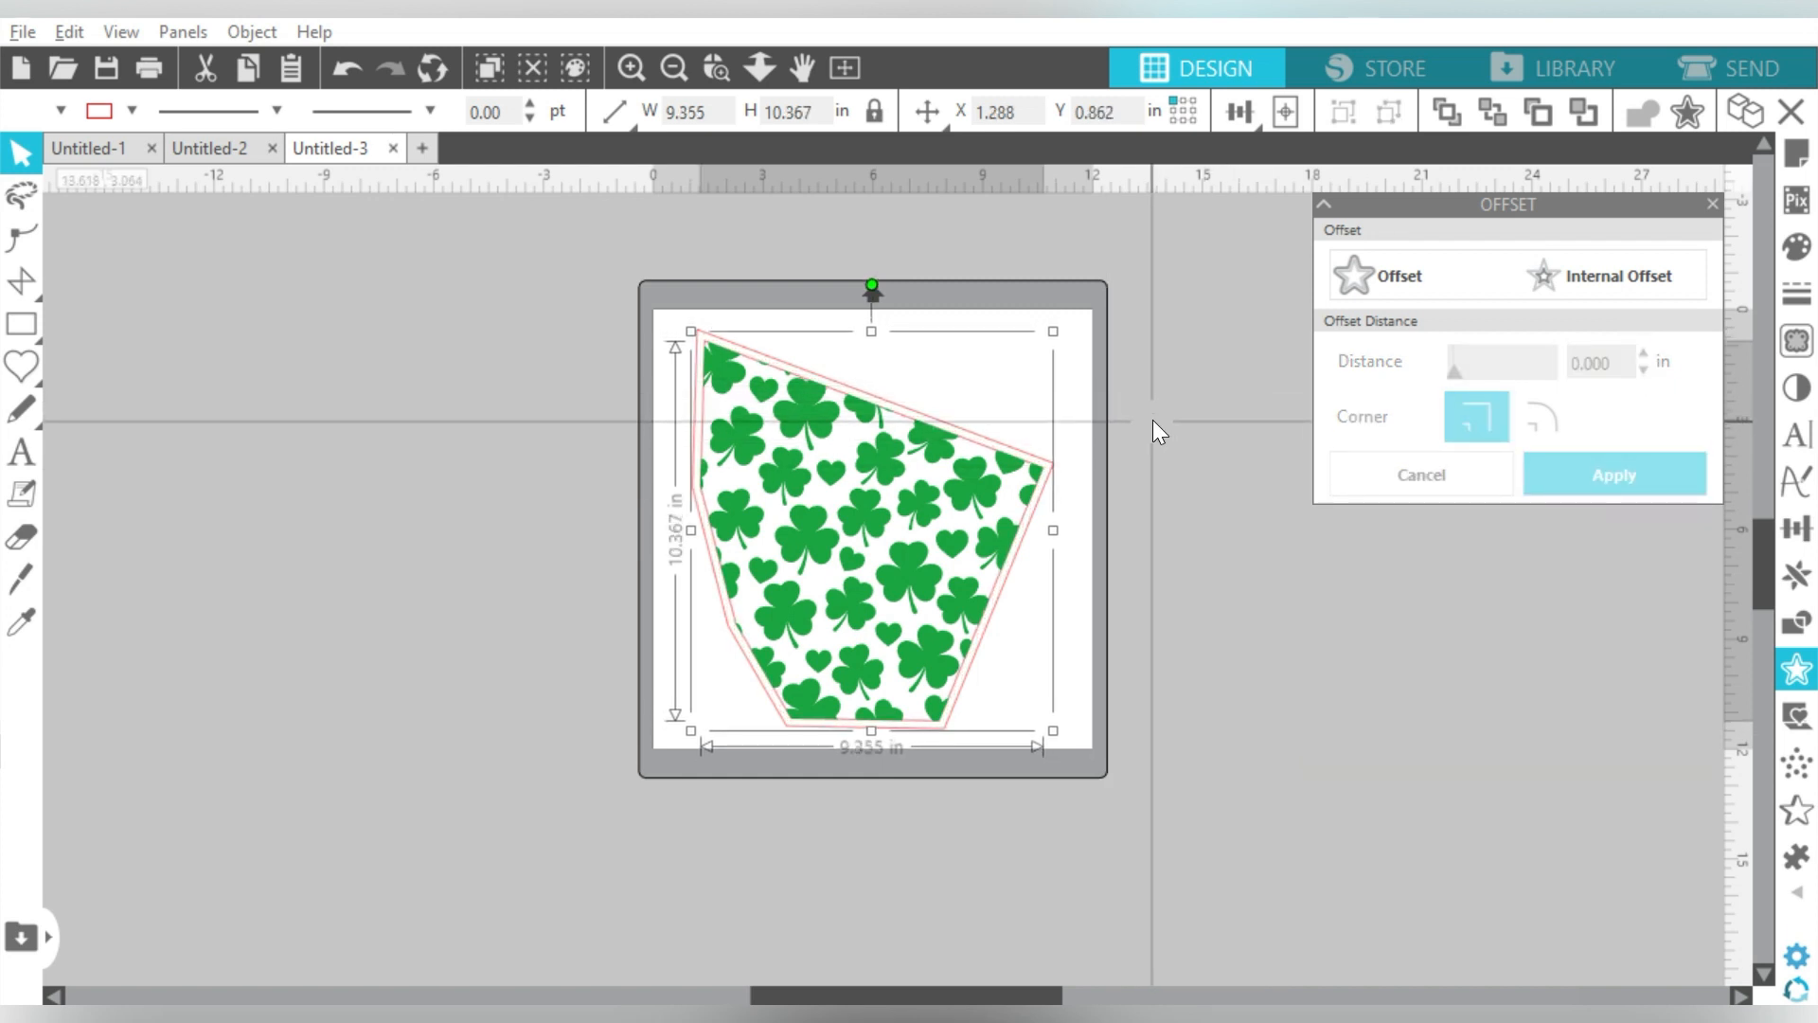
Step: Combine both sleeve outlines and the cropped clovers into one compound path, and place a duplicate of it beside the mat
{"action": "left_click_drag", "start_coordinate": [1144, 410], "coordinate": [982, 488]}
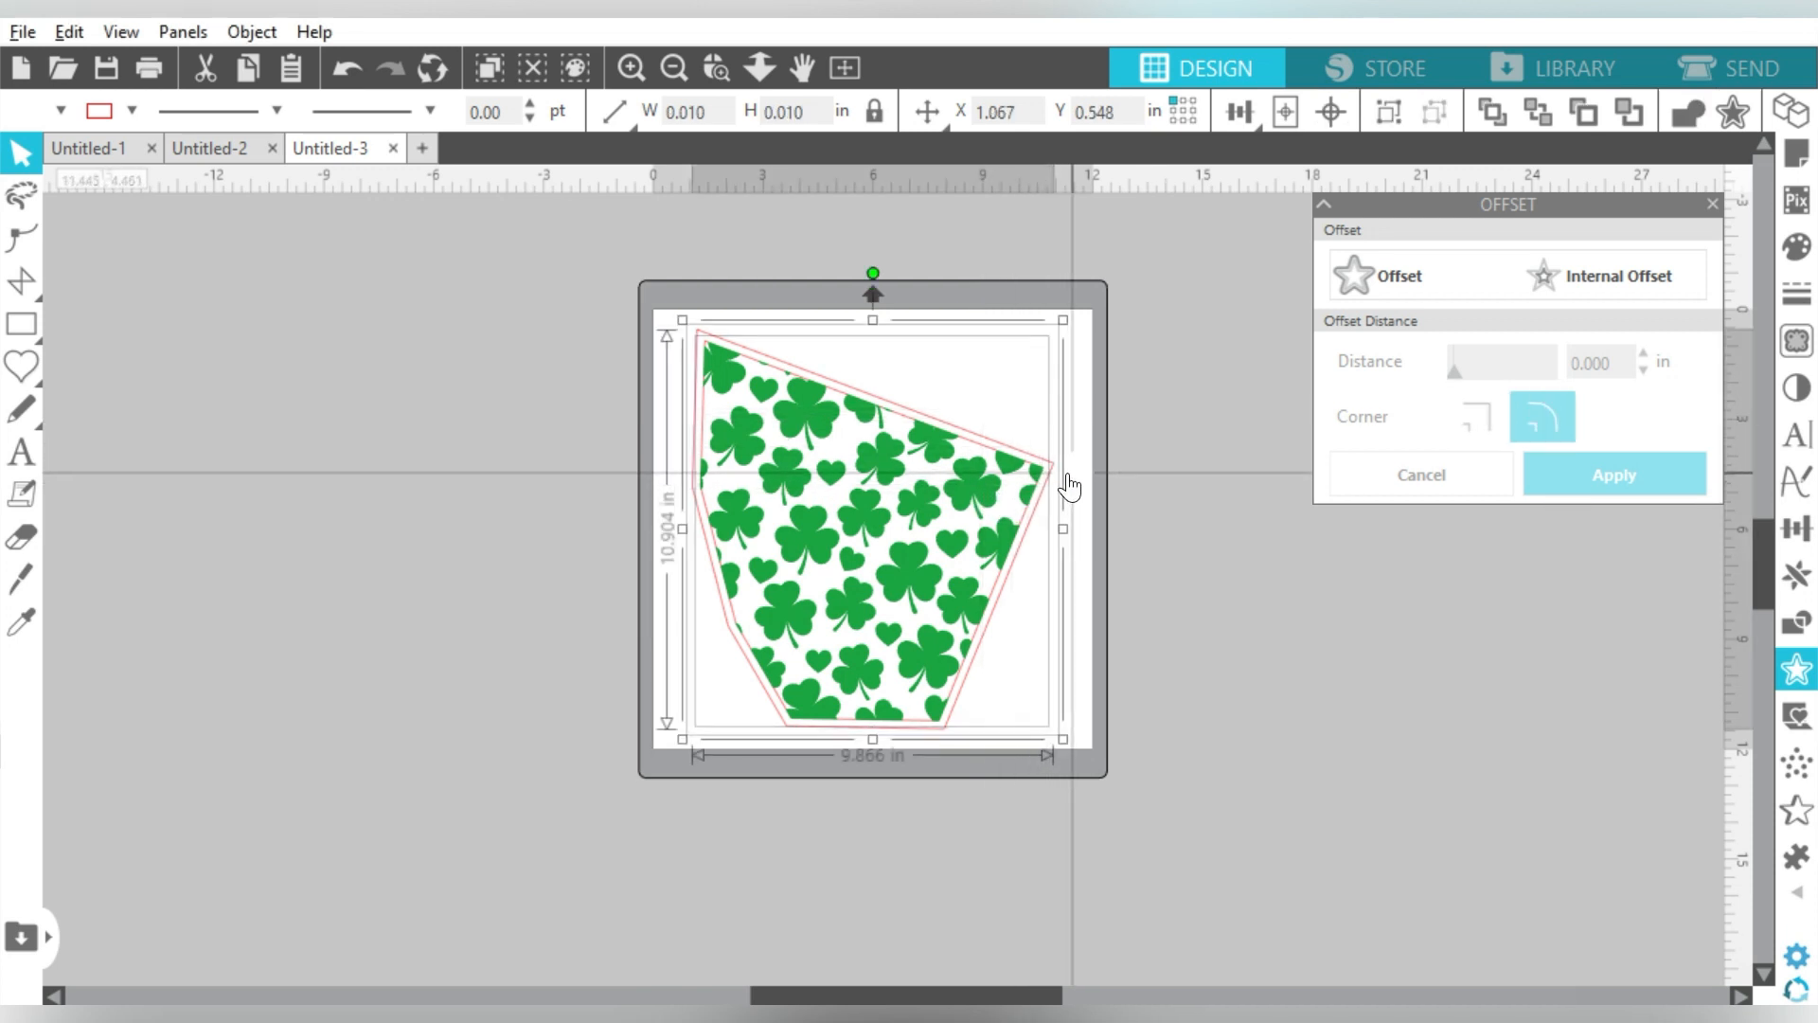
{"action": "left_click", "coordinate": [1804, 625]}
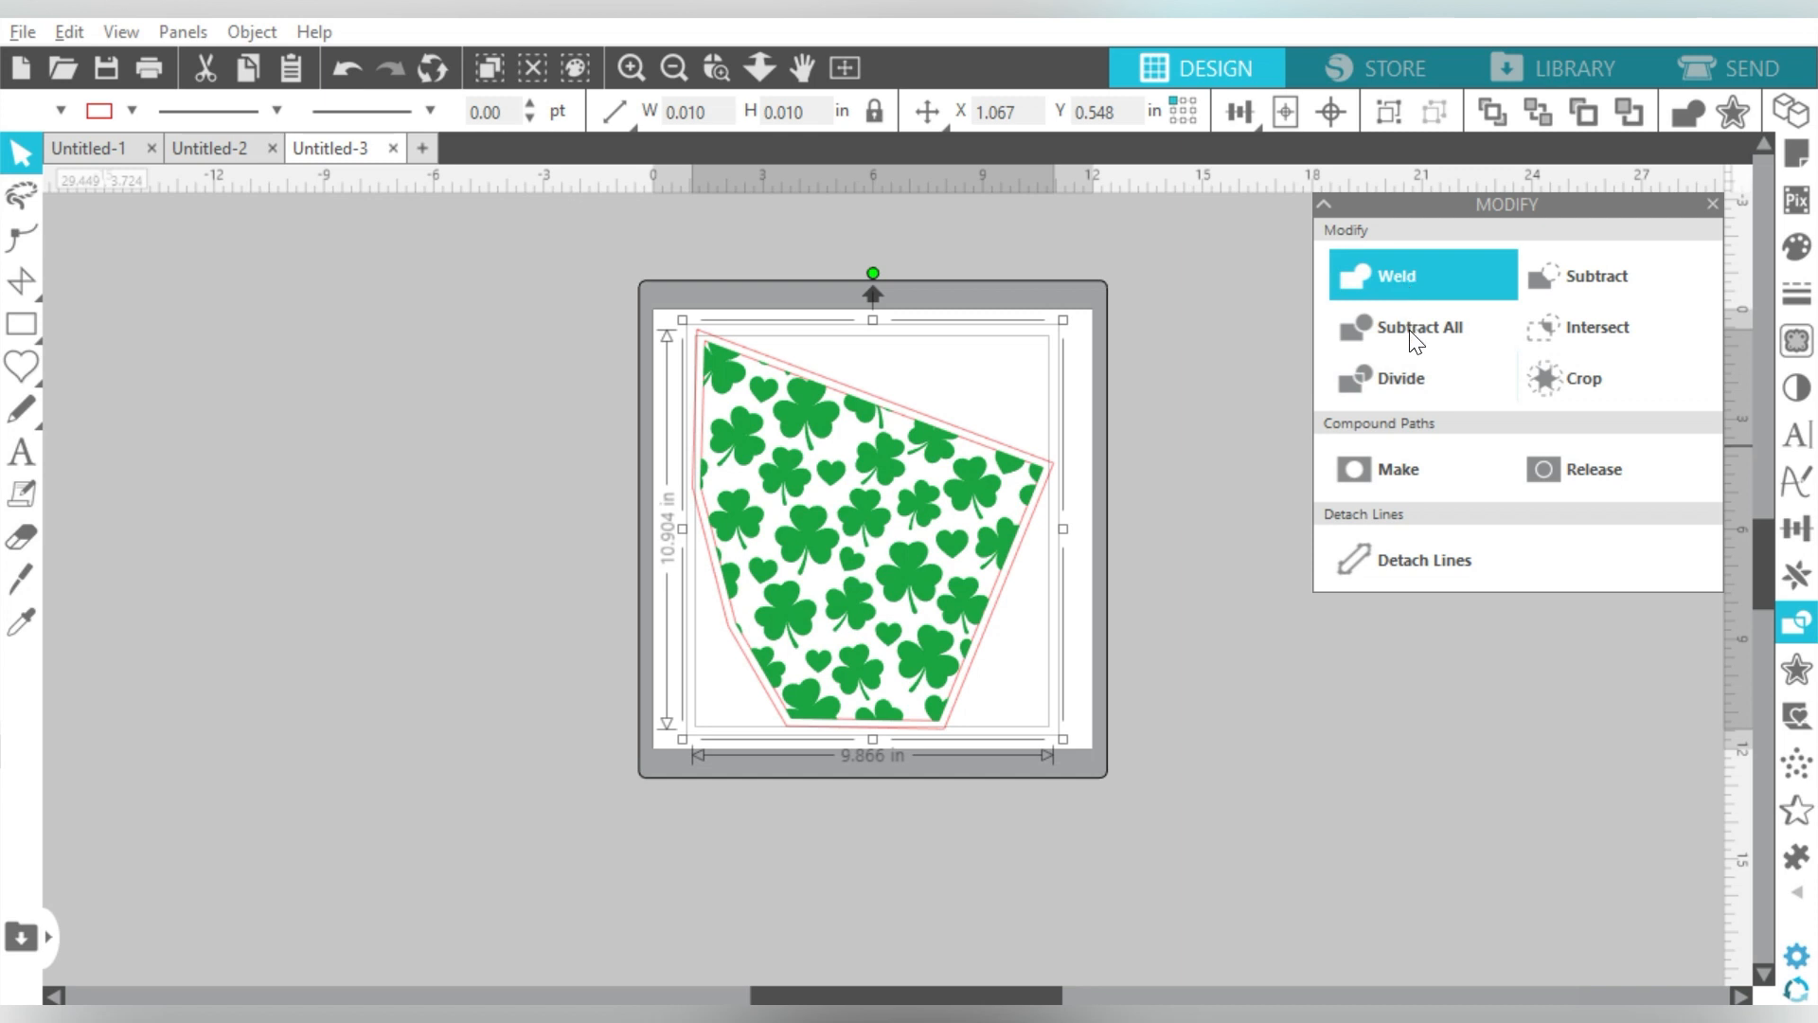
{"action": "left_click", "coordinate": [1394, 471]}
{"action": "left_click_drag", "start_coordinate": [1144, 379], "coordinate": [940, 514]}
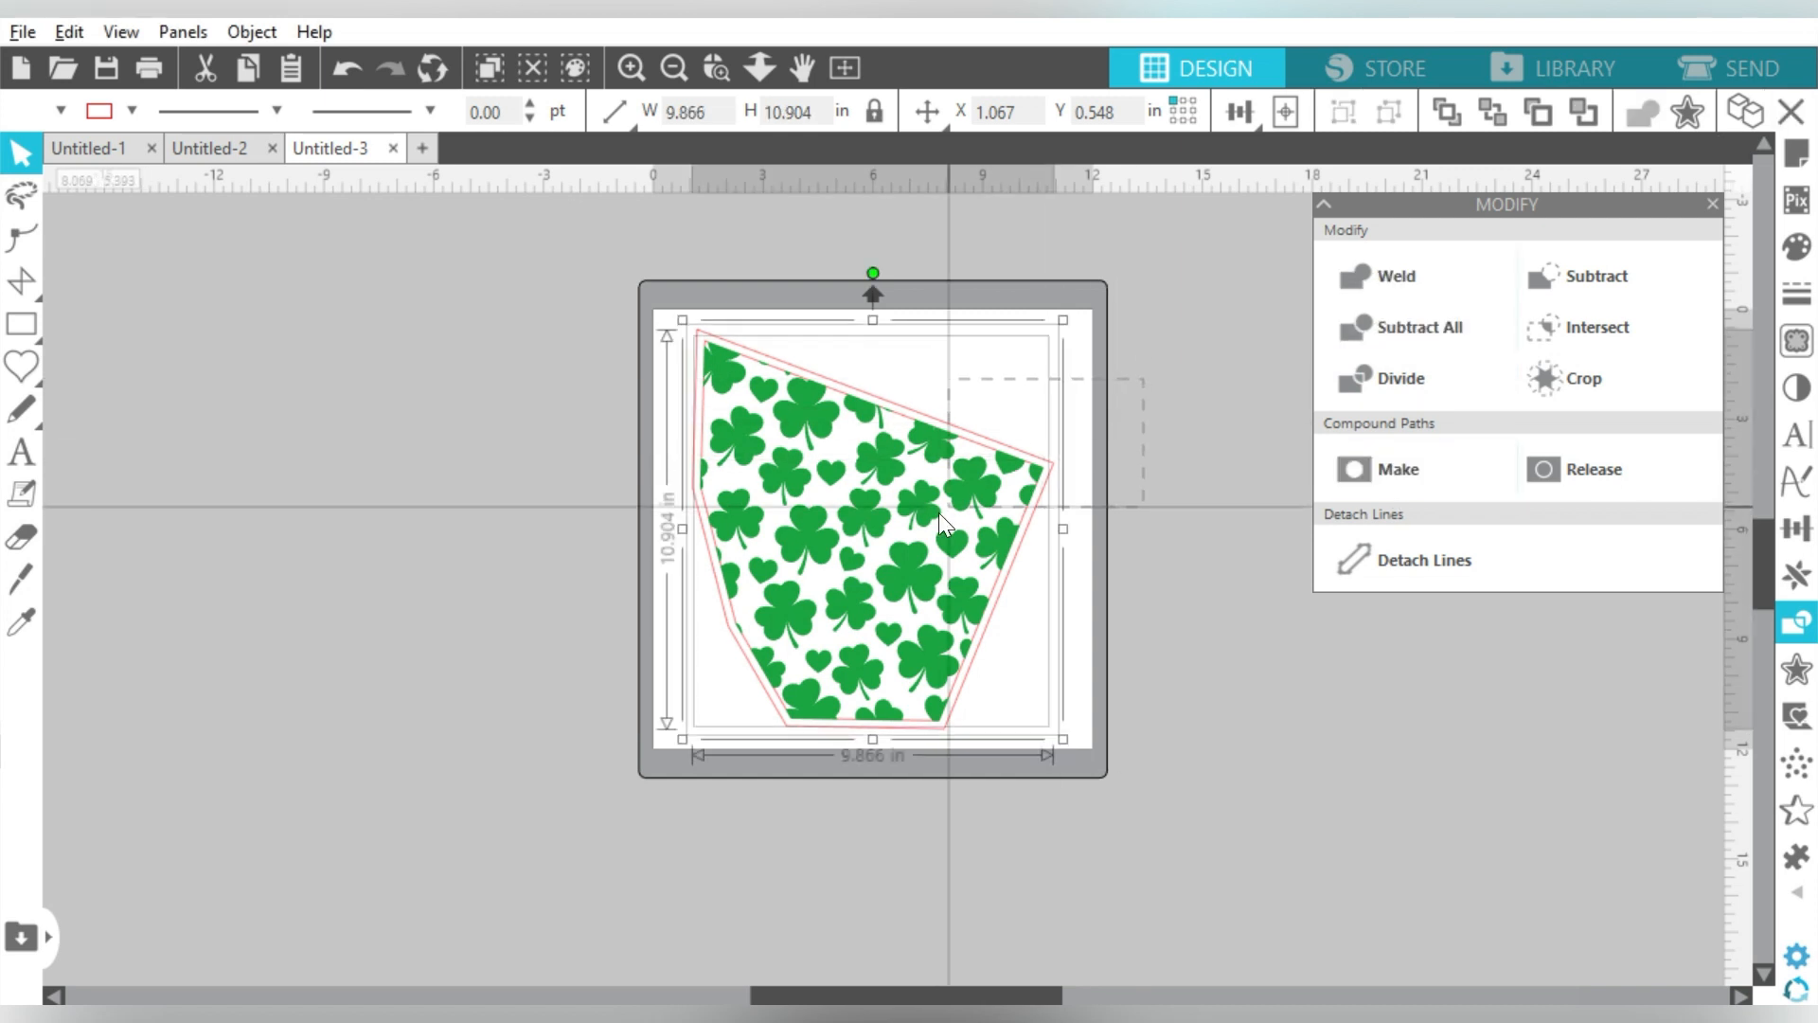
{"action": "right_click", "coordinate": [939, 513]}
{"action": "left_click", "coordinate": [1044, 577]}
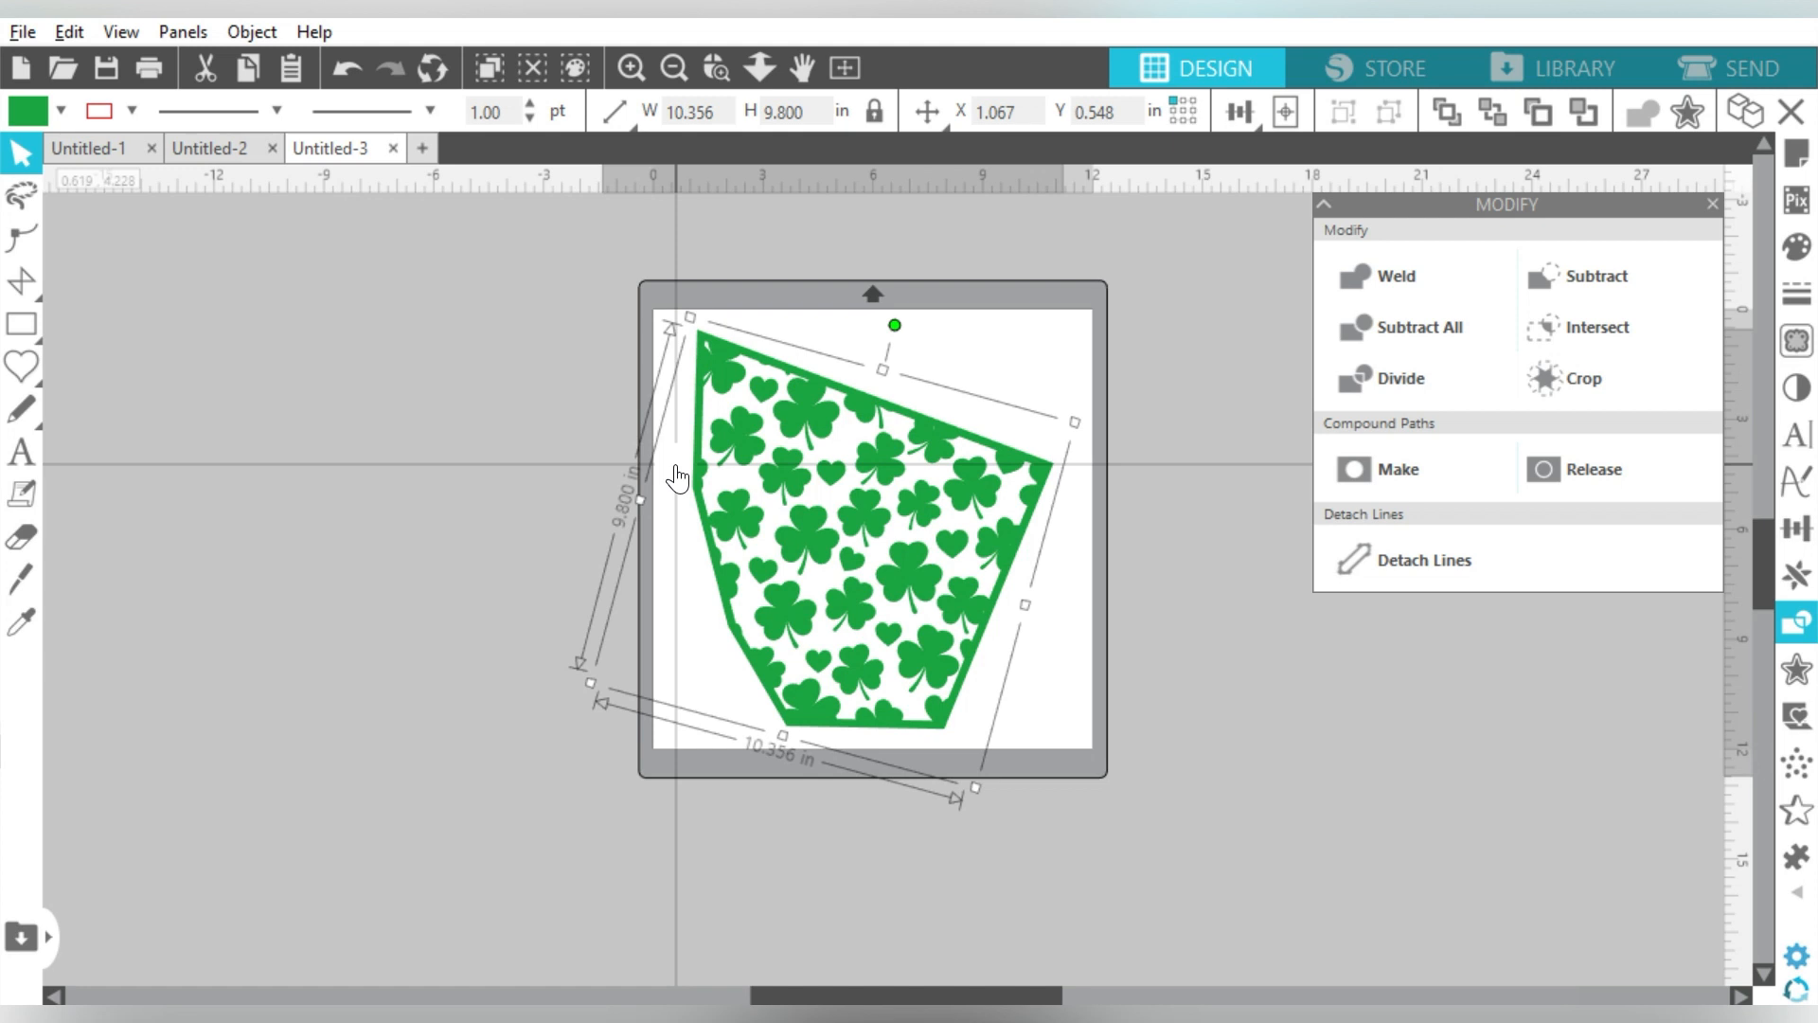
{"action": "key", "text": "ctrl+Right"}
{"action": "left_click_drag", "start_coordinate": [1141, 399], "coordinate": [1415, 413]}
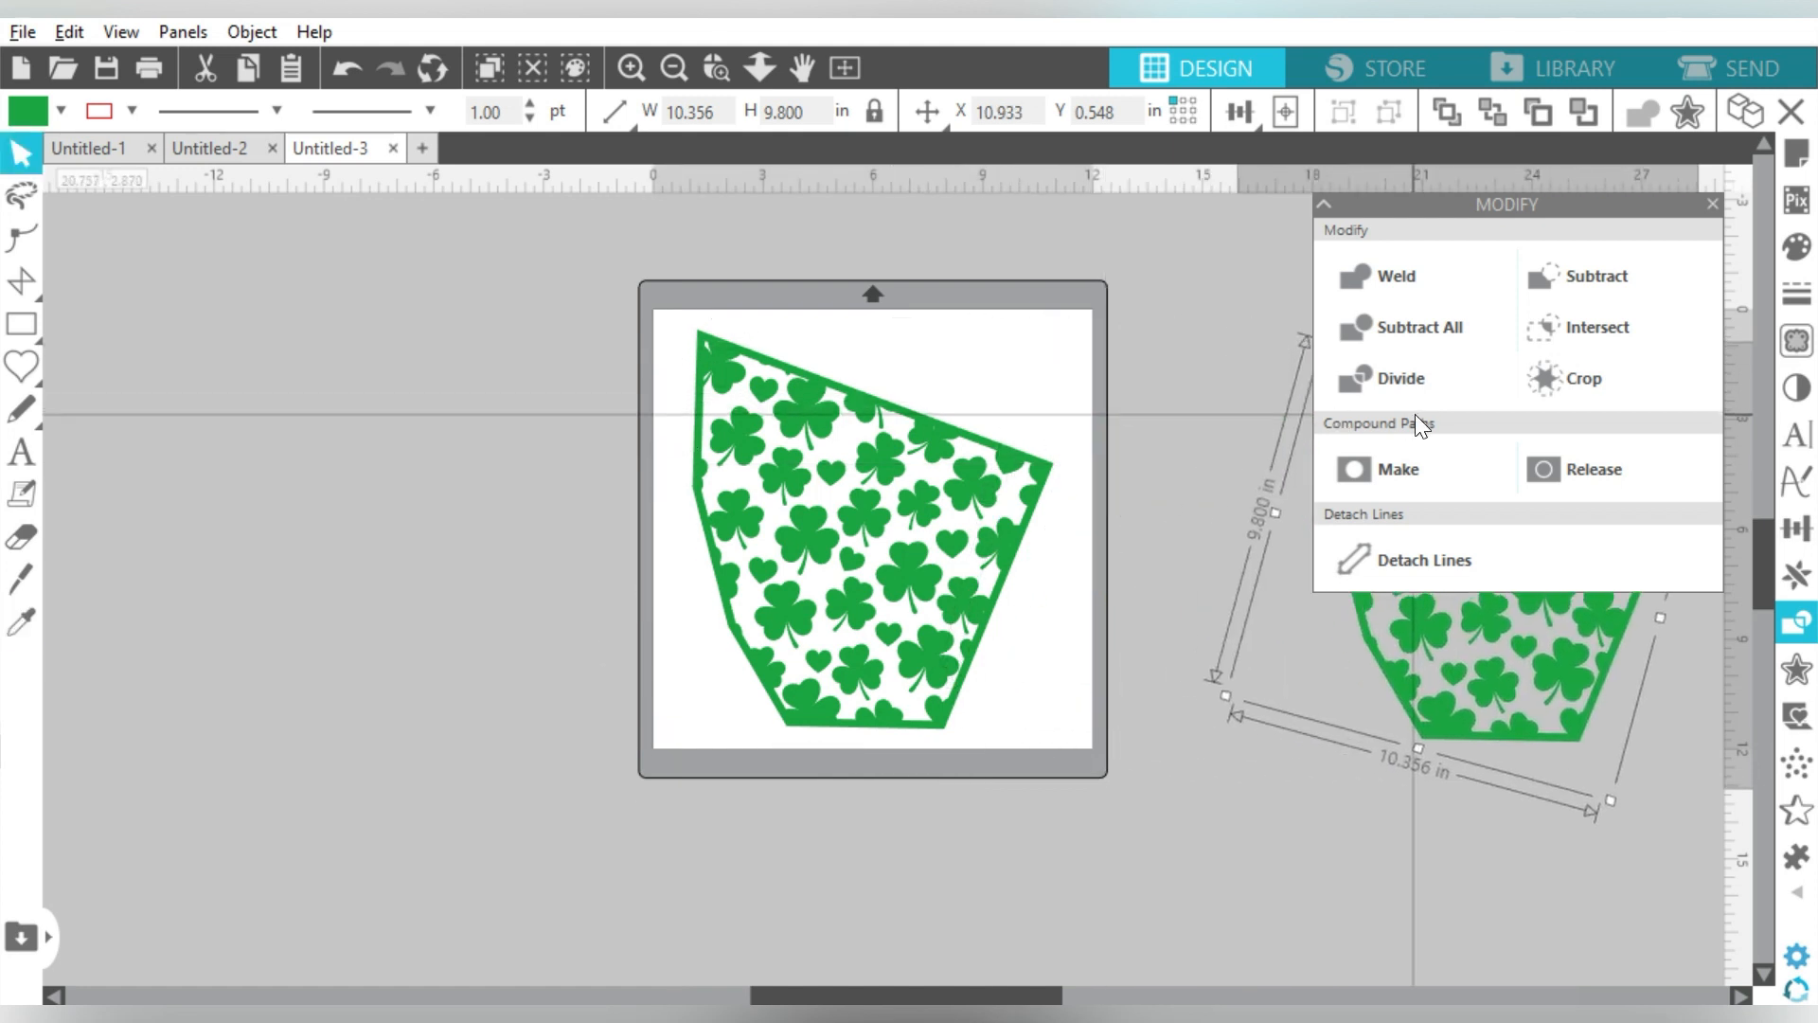
Step: Release the compound path of the sleeve design on the mat and delete its outer sleeve outline
{"action": "left_click", "coordinate": [889, 514]}
{"action": "right_click", "coordinate": [884, 502]}
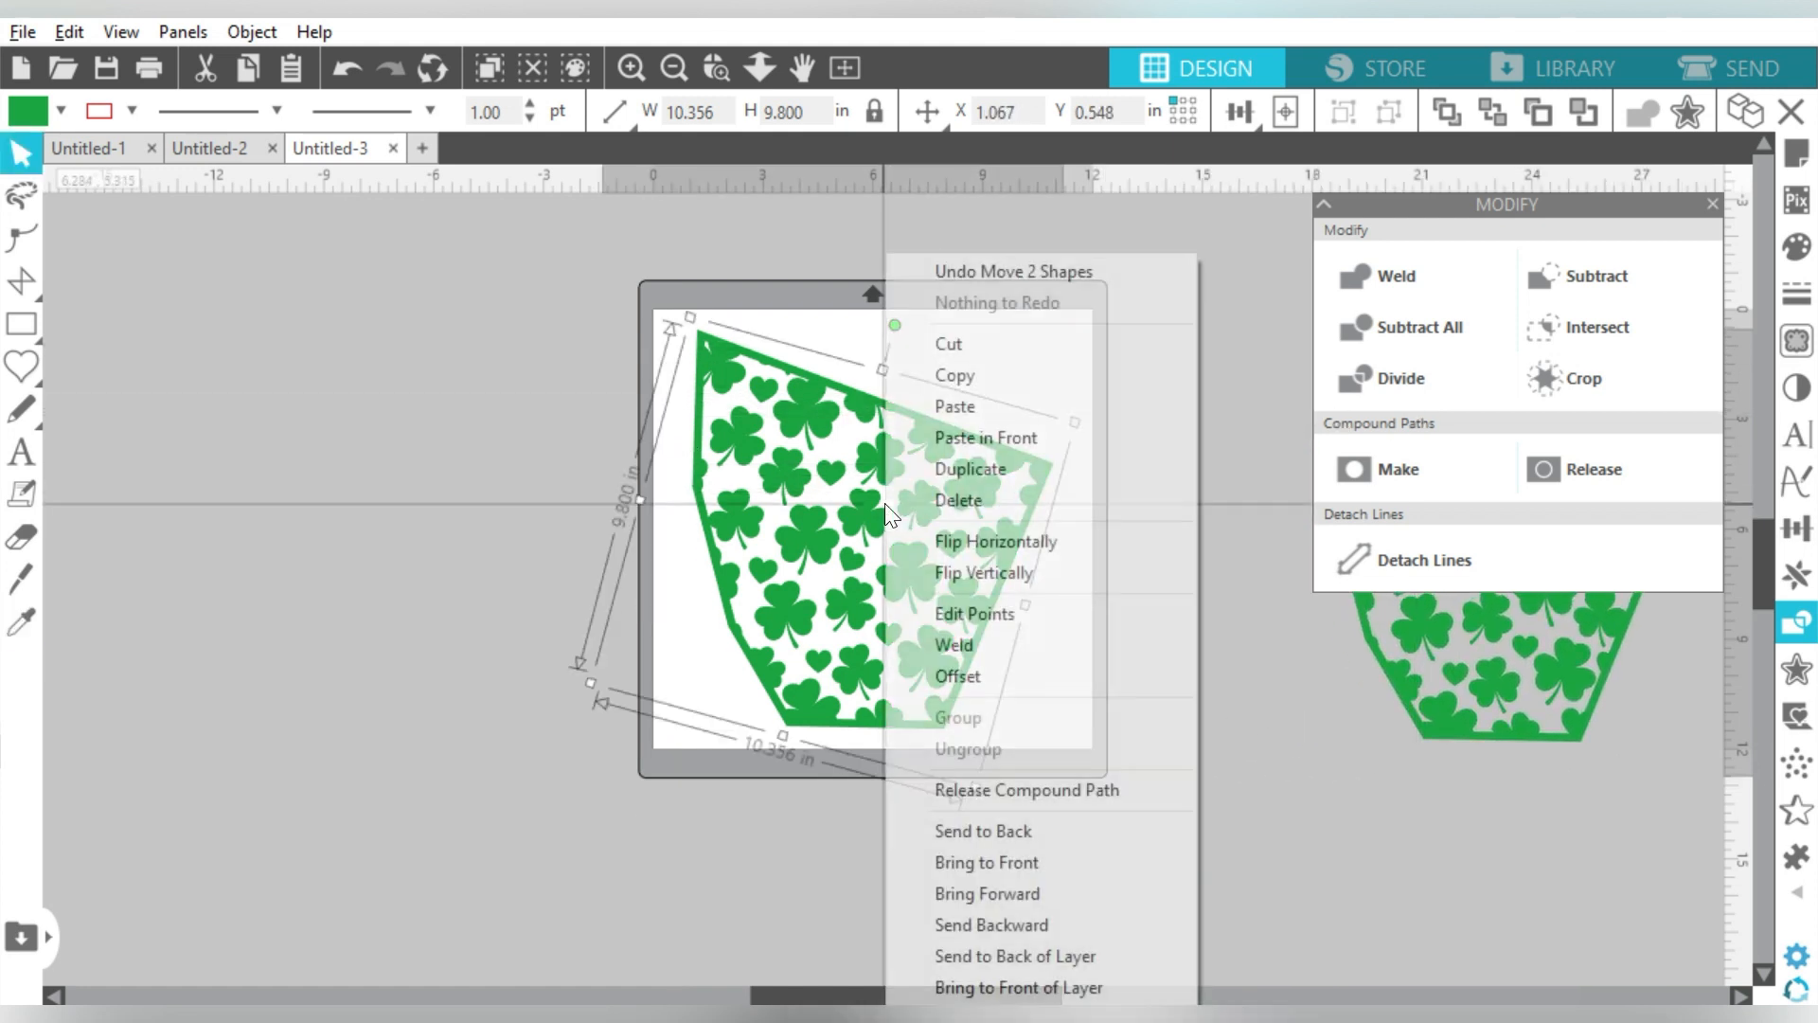
{"action": "left_click", "coordinate": [1049, 788]}
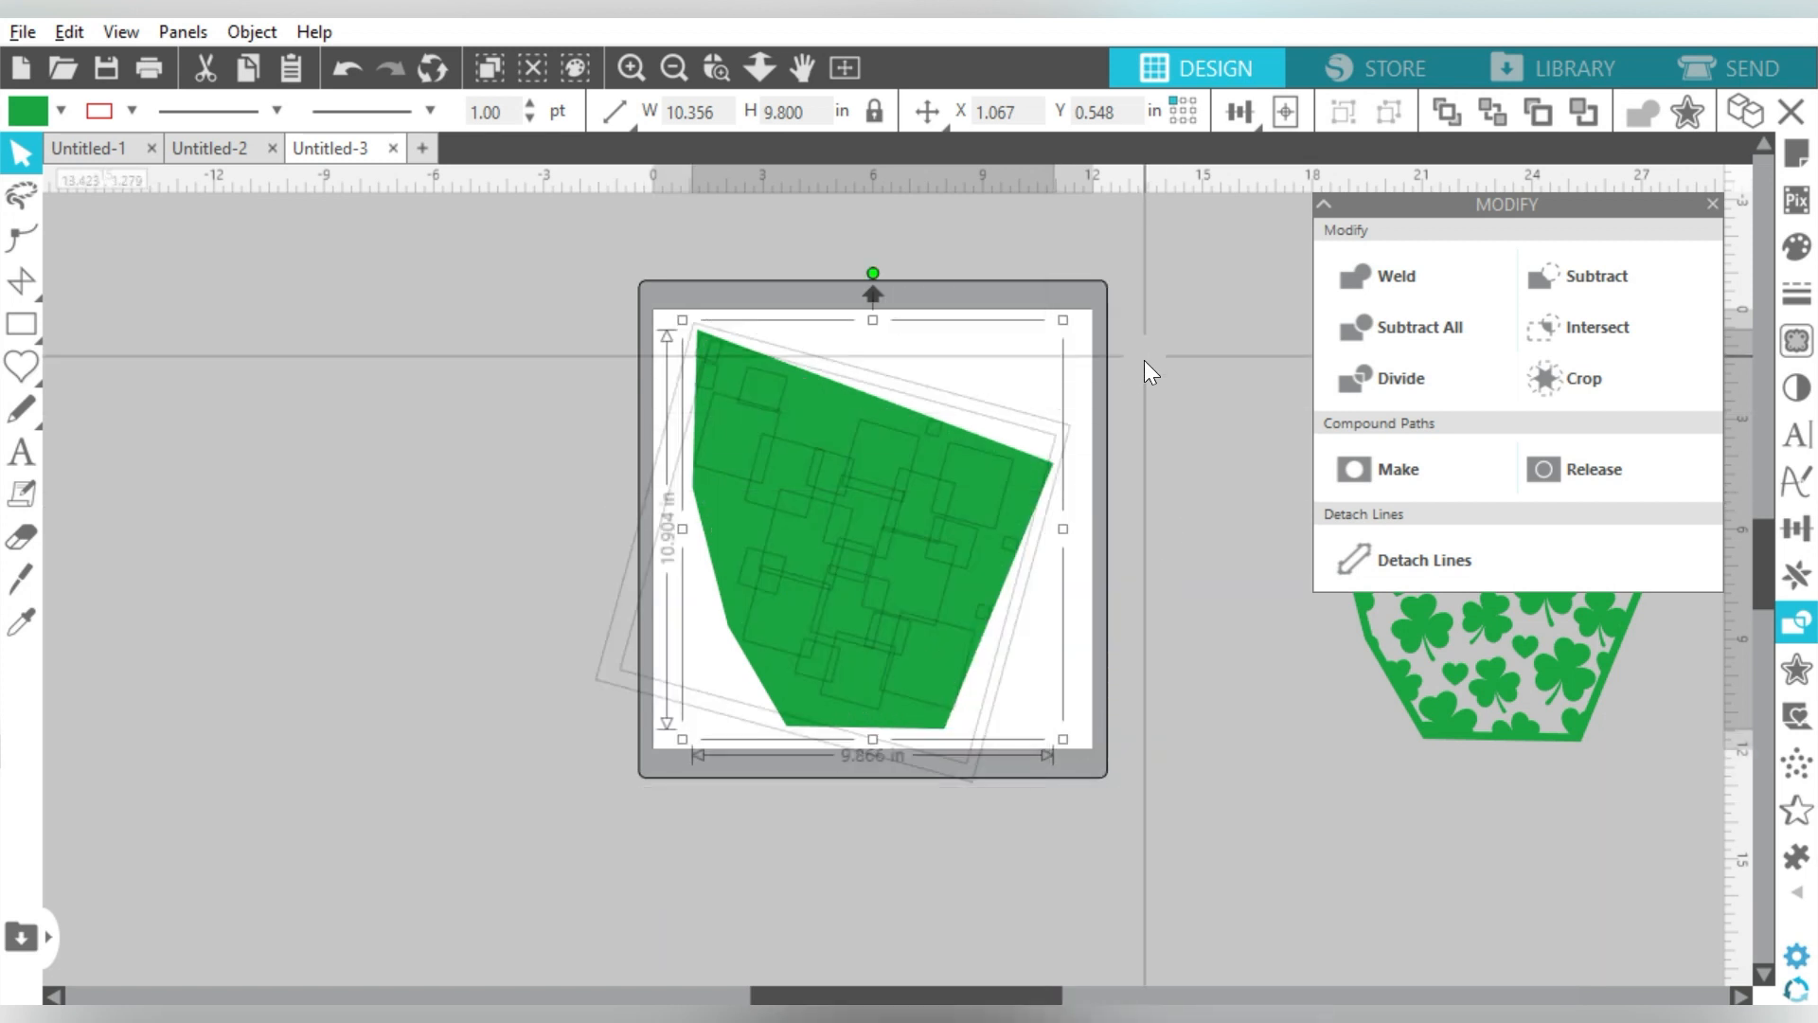
{"action": "left_click_drag", "start_coordinate": [1144, 360], "coordinate": [1053, 496]}
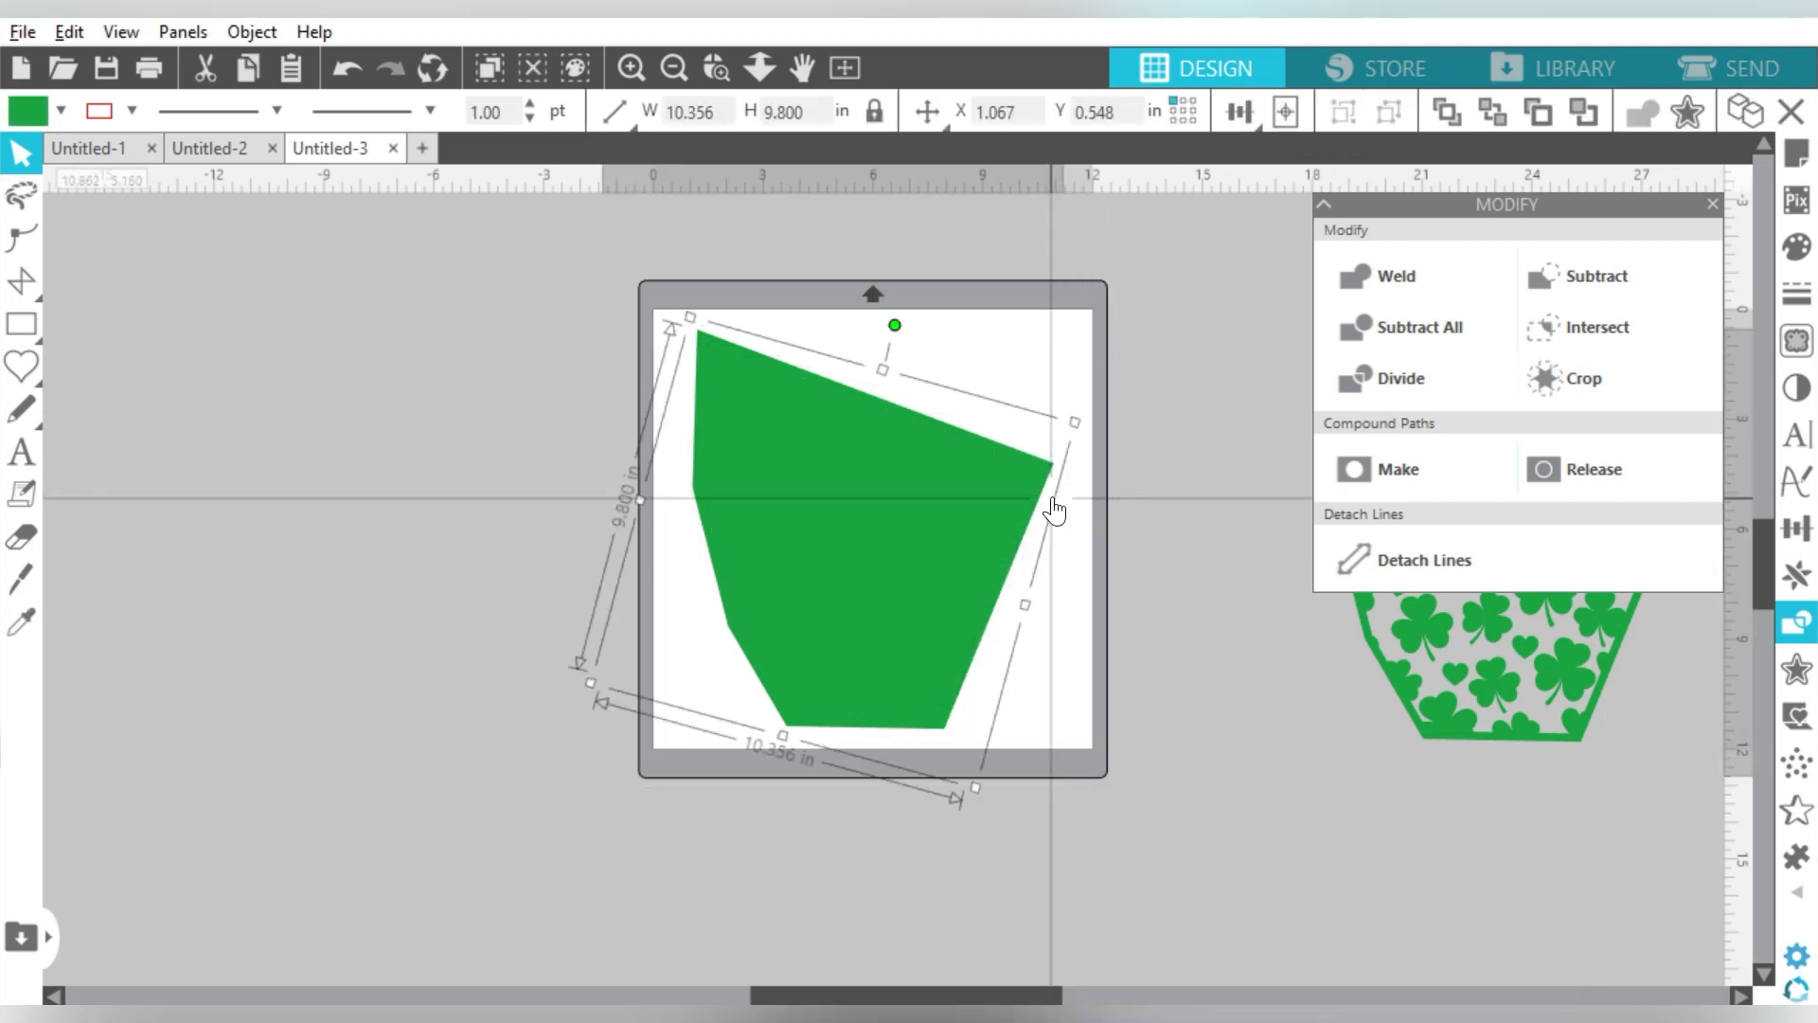
{"action": "key", "text": "Delete"}
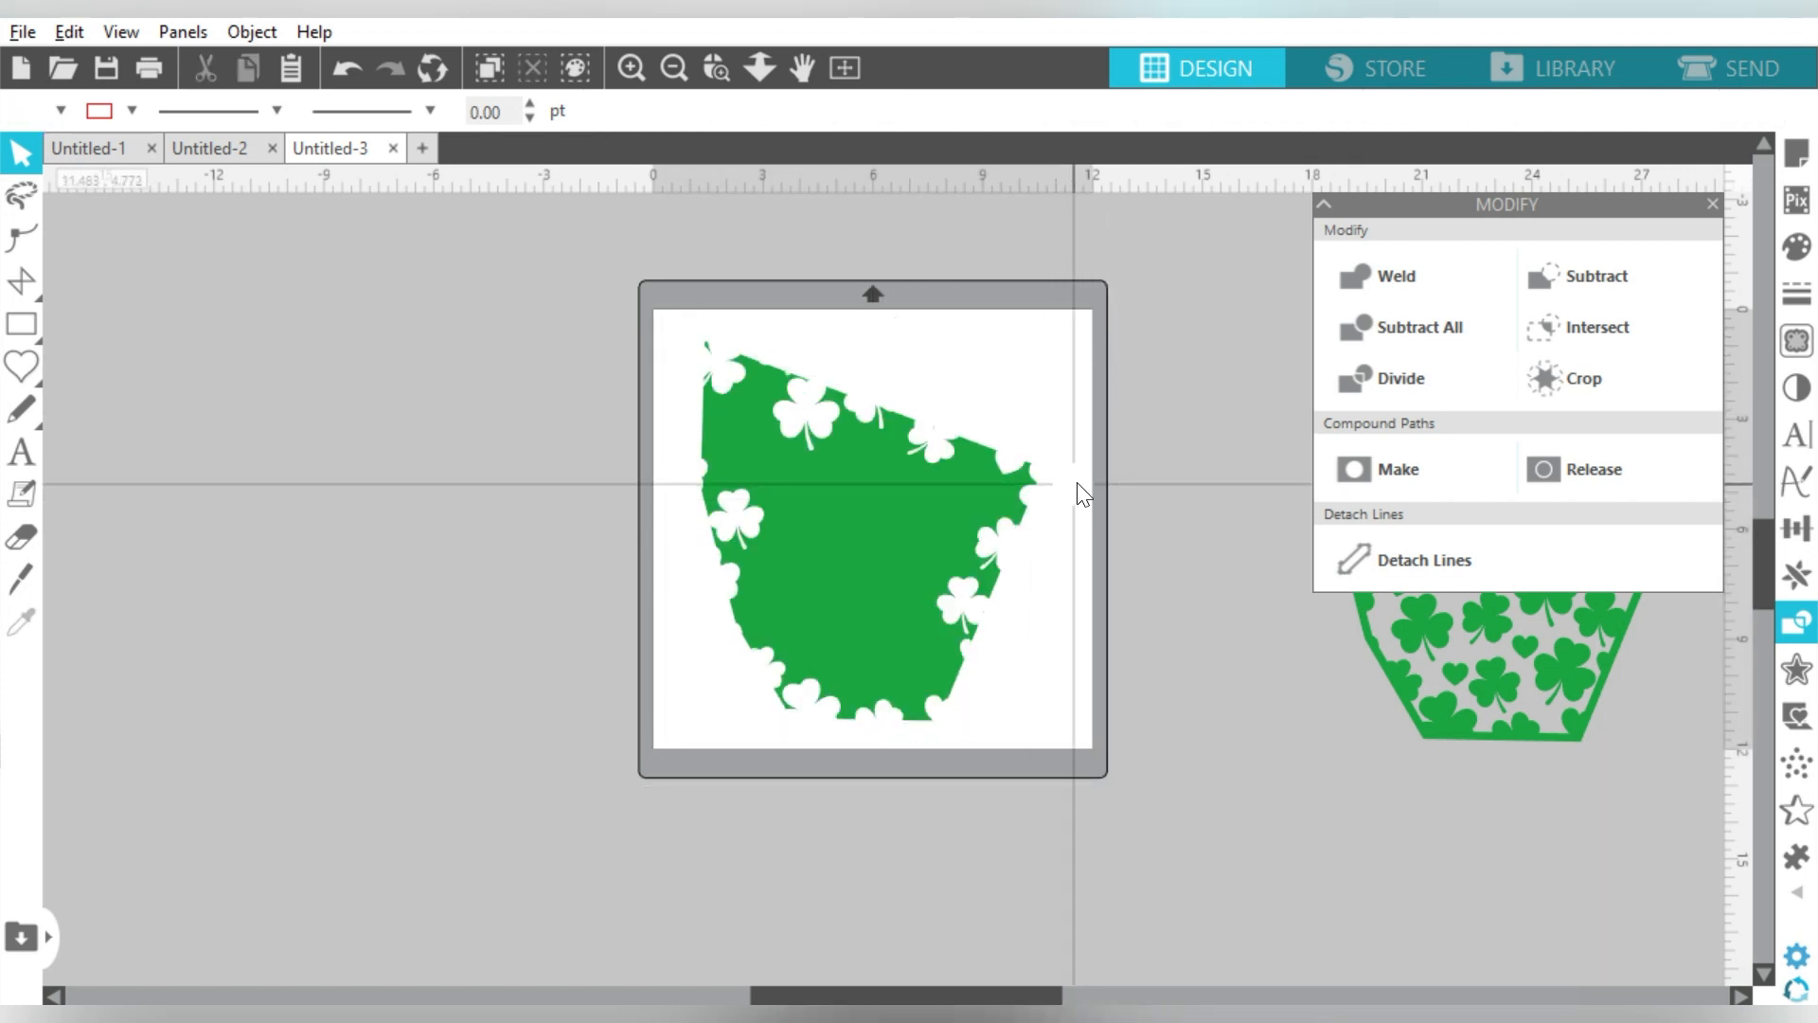
Step: Combine all remaining pieces on the mat into one compound path so the clovers are cut out of the sleeve shape
{"action": "left_click_drag", "start_coordinate": [1184, 322], "coordinate": [673, 792]}
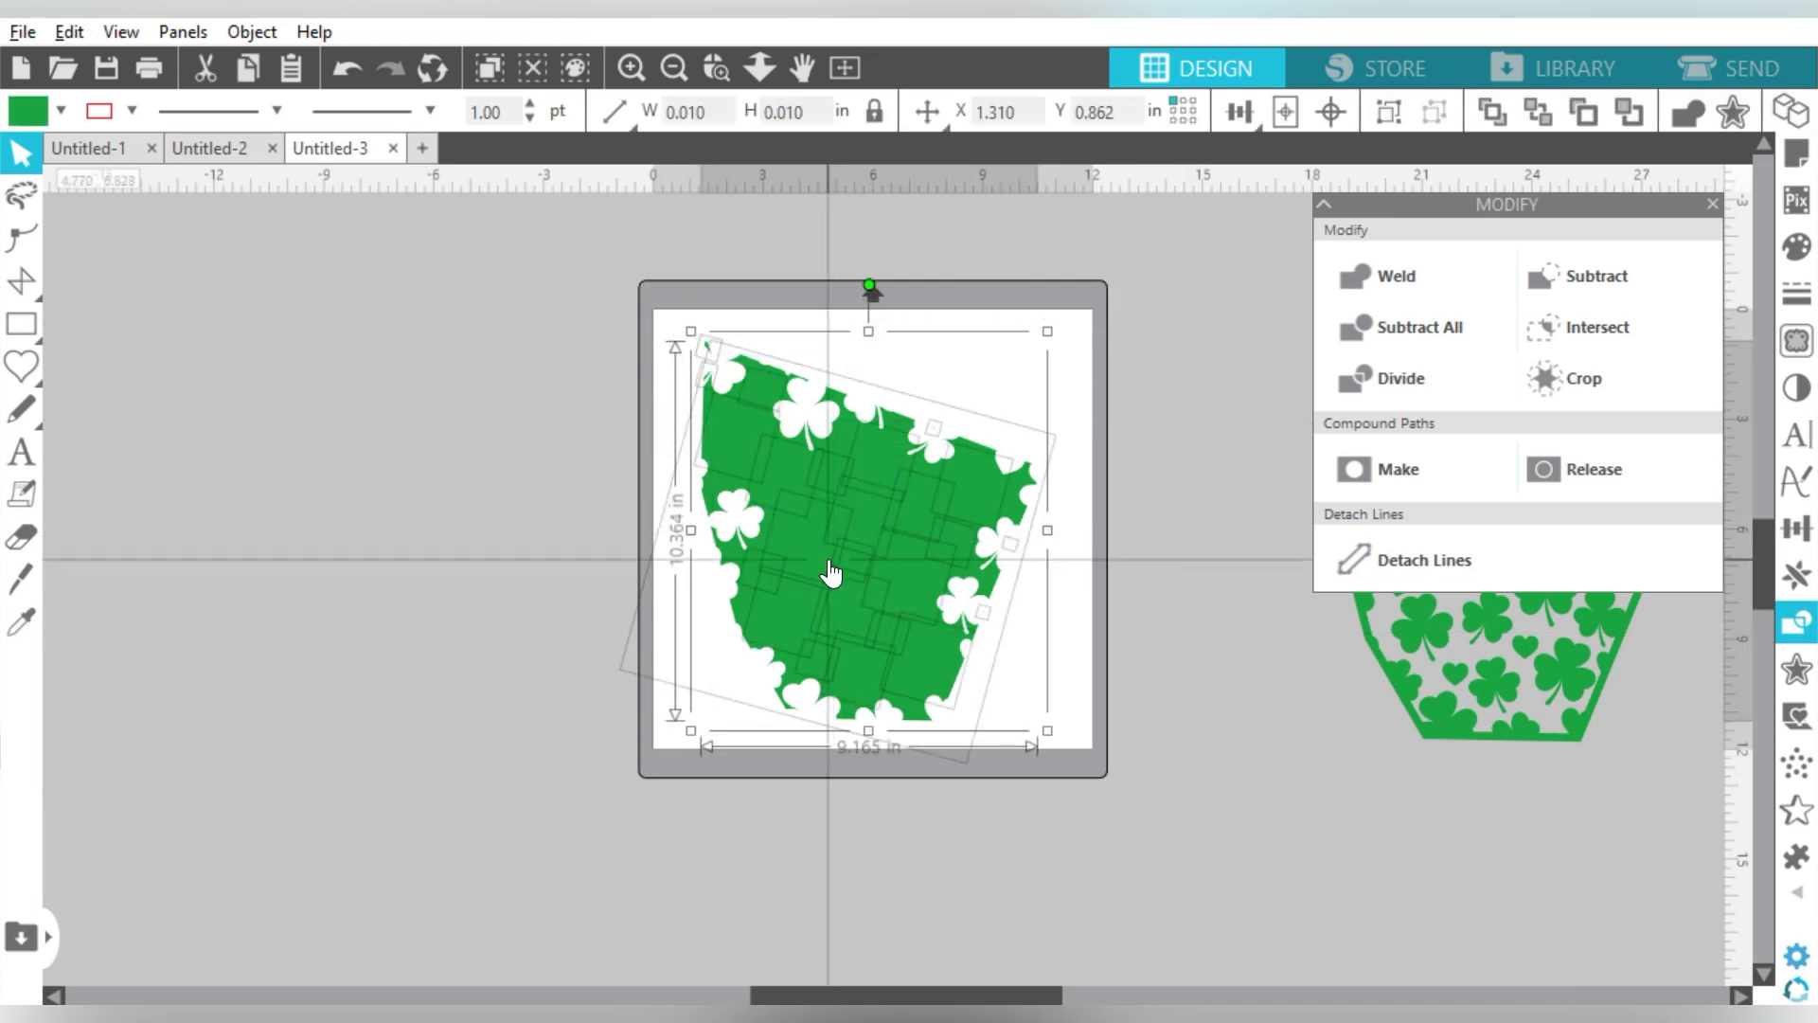
{"action": "right_click", "coordinate": [831, 739]}
{"action": "left_click", "coordinate": [934, 788]}
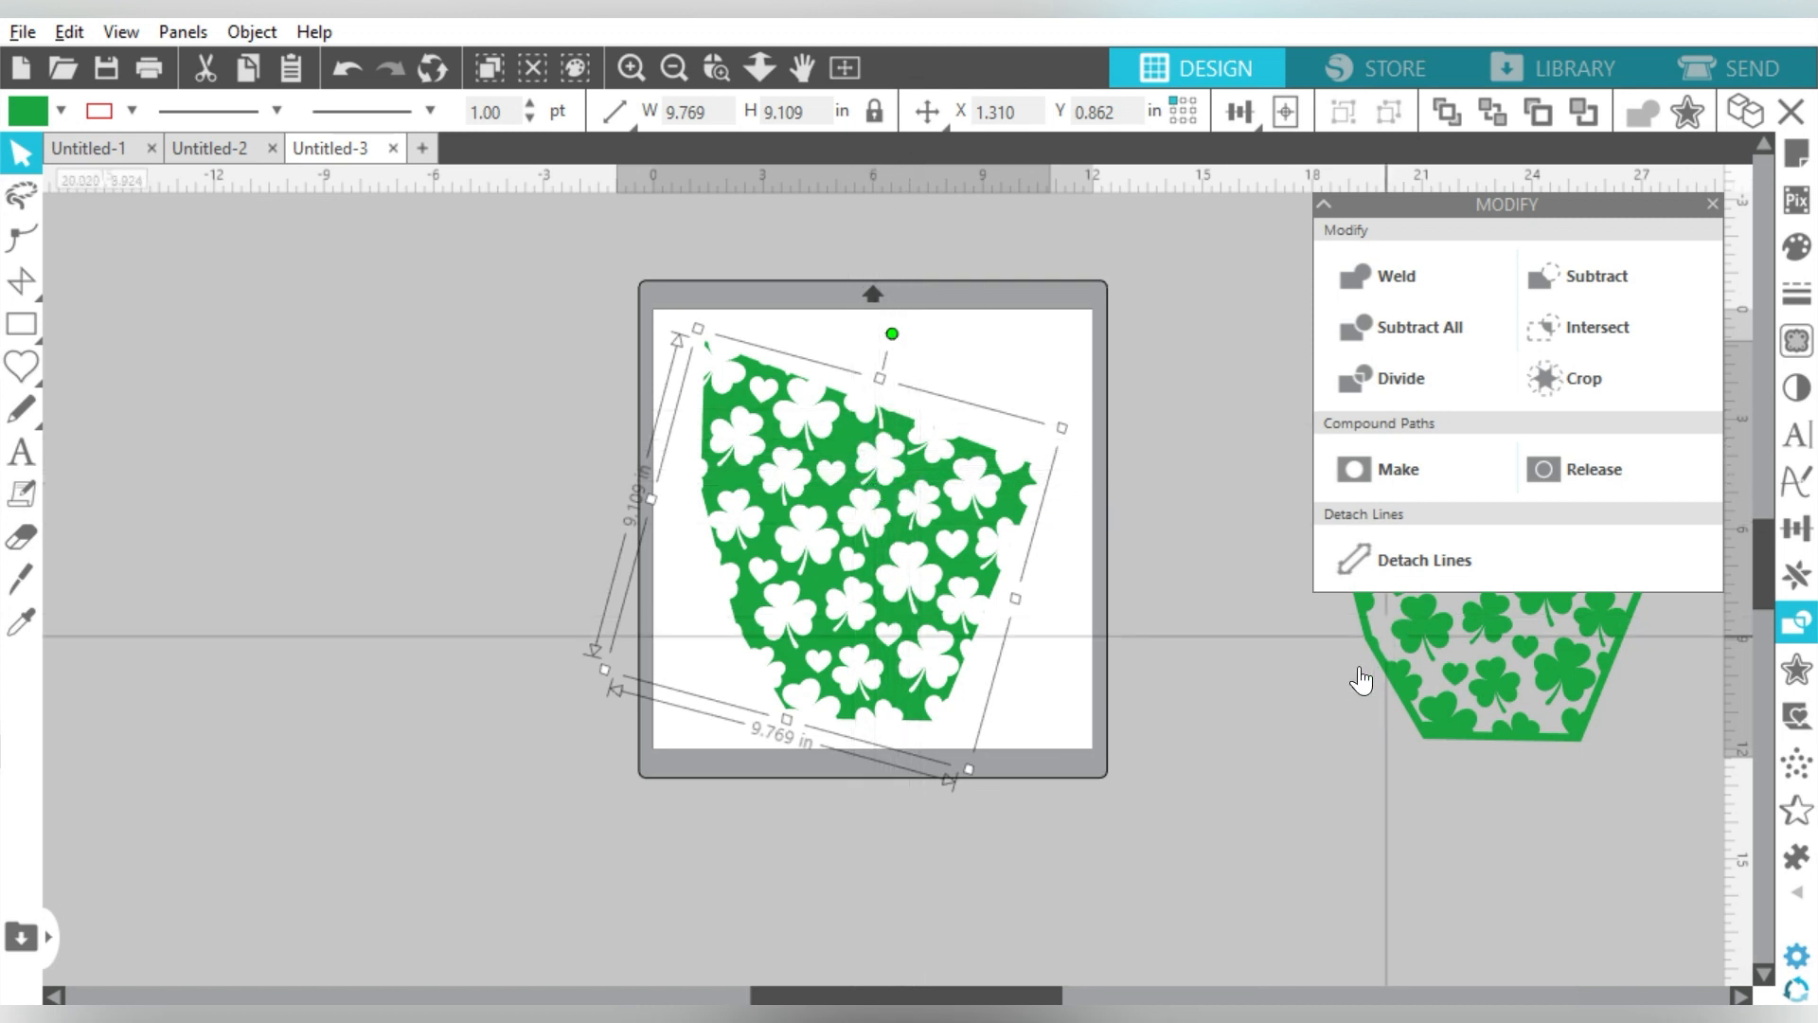
Step: Move the framed sleeve design to the empty area on the other side of the mat
{"action": "left_click_drag", "start_coordinate": [1394, 682], "coordinate": [307, 622]}
{"action": "left_click", "coordinate": [310, 613]}
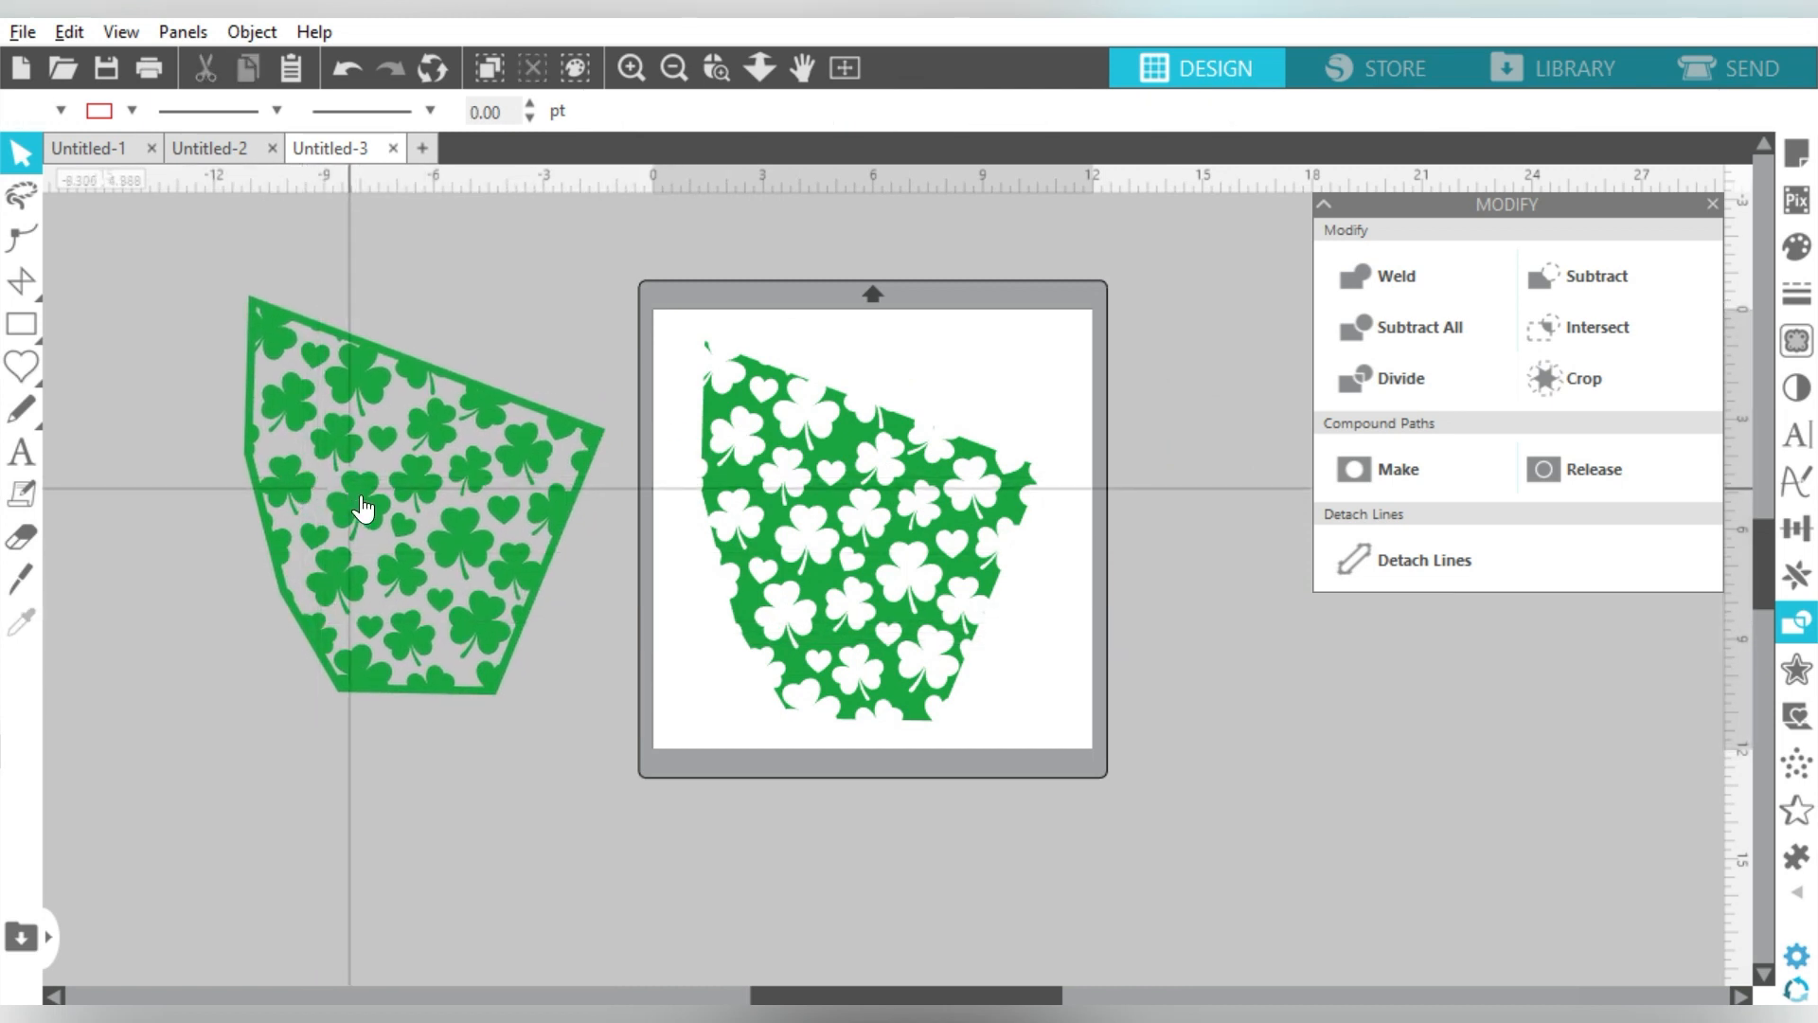
{"action": "left_click_drag", "start_coordinate": [369, 495], "coordinate": [377, 505]}
{"action": "left_click", "coordinate": [191, 671]}
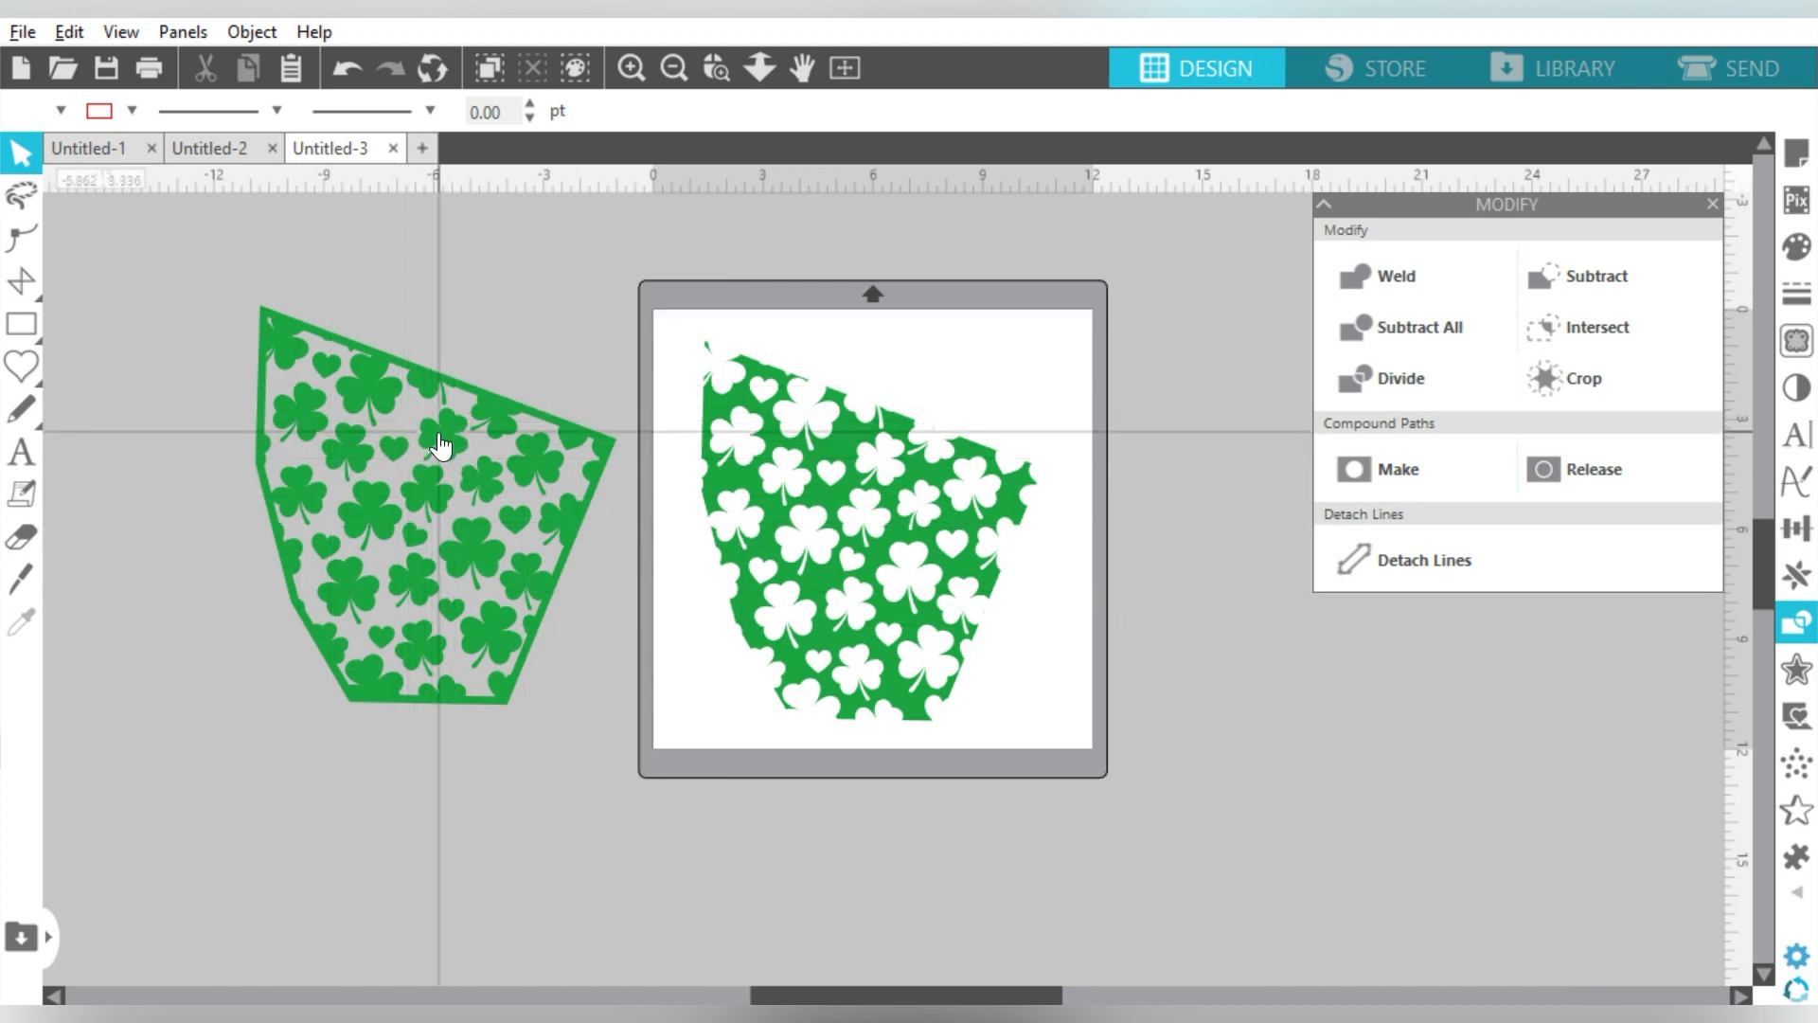
Step: Mirror a copy of the cut-out sleeve design to its right and move the copy clear of the mat
{"action": "left_click", "coordinate": [861, 546]}
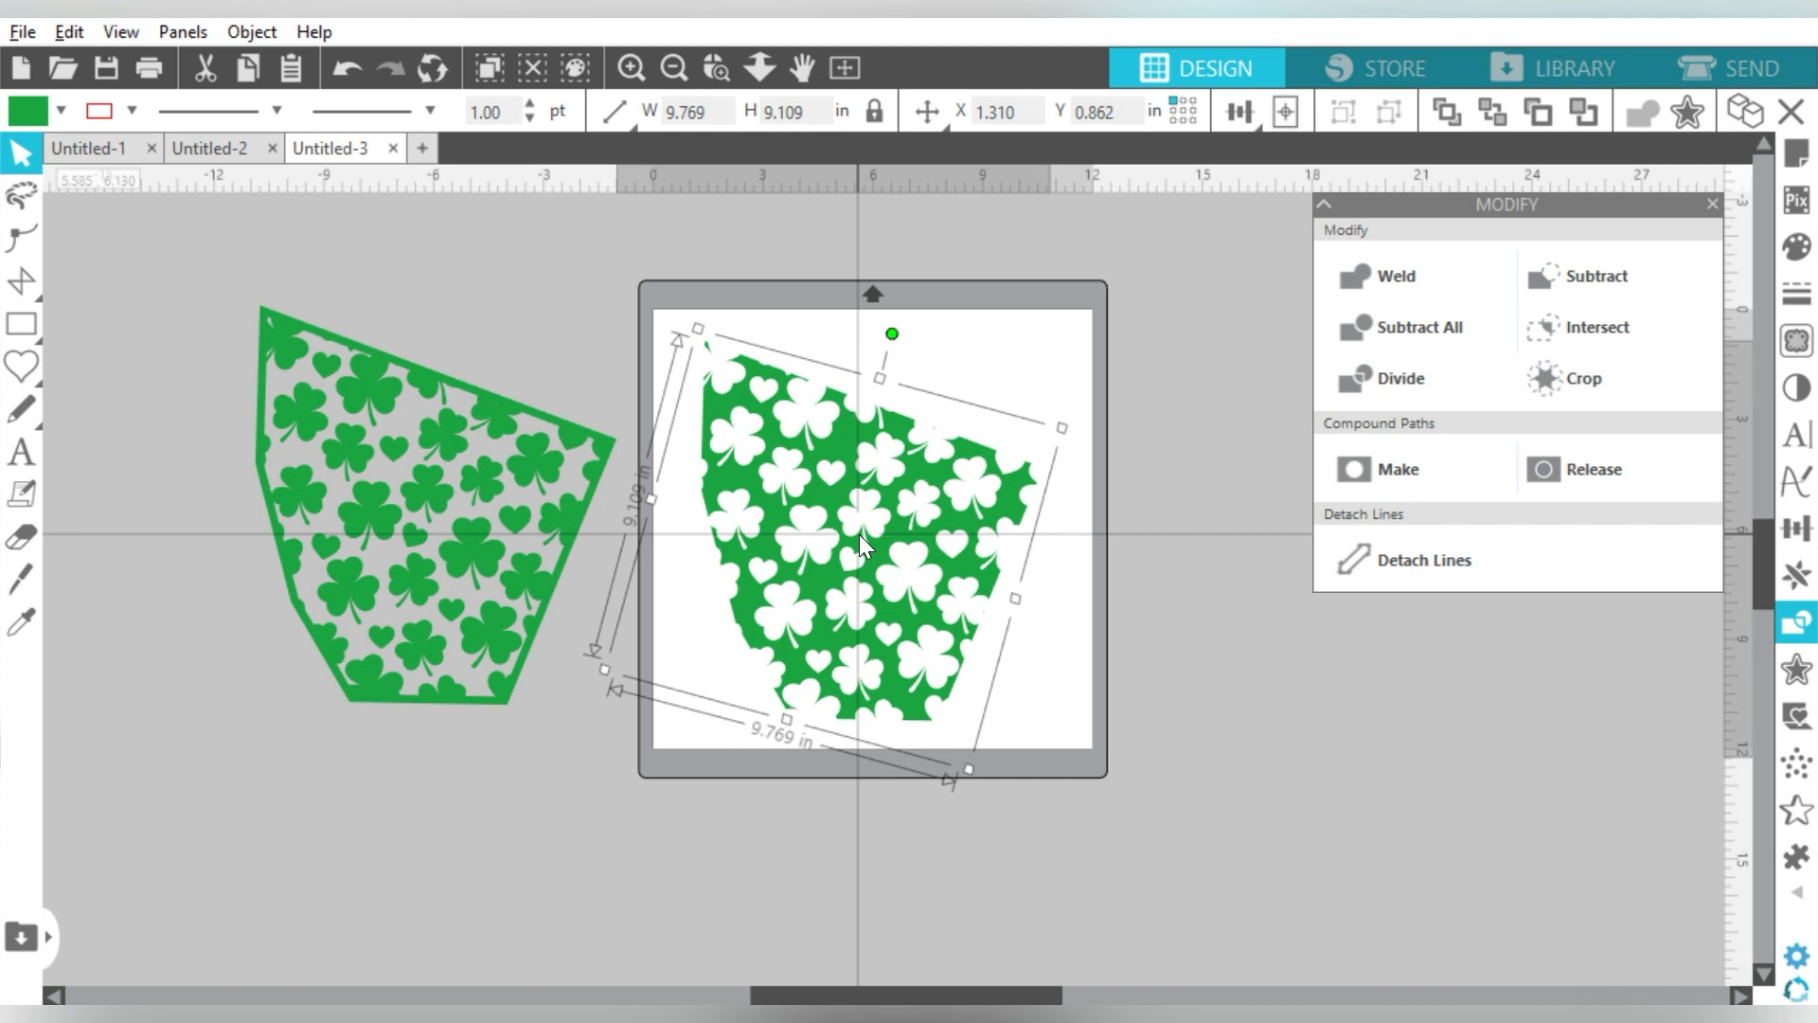
{"action": "left_click", "coordinate": [1799, 577]}
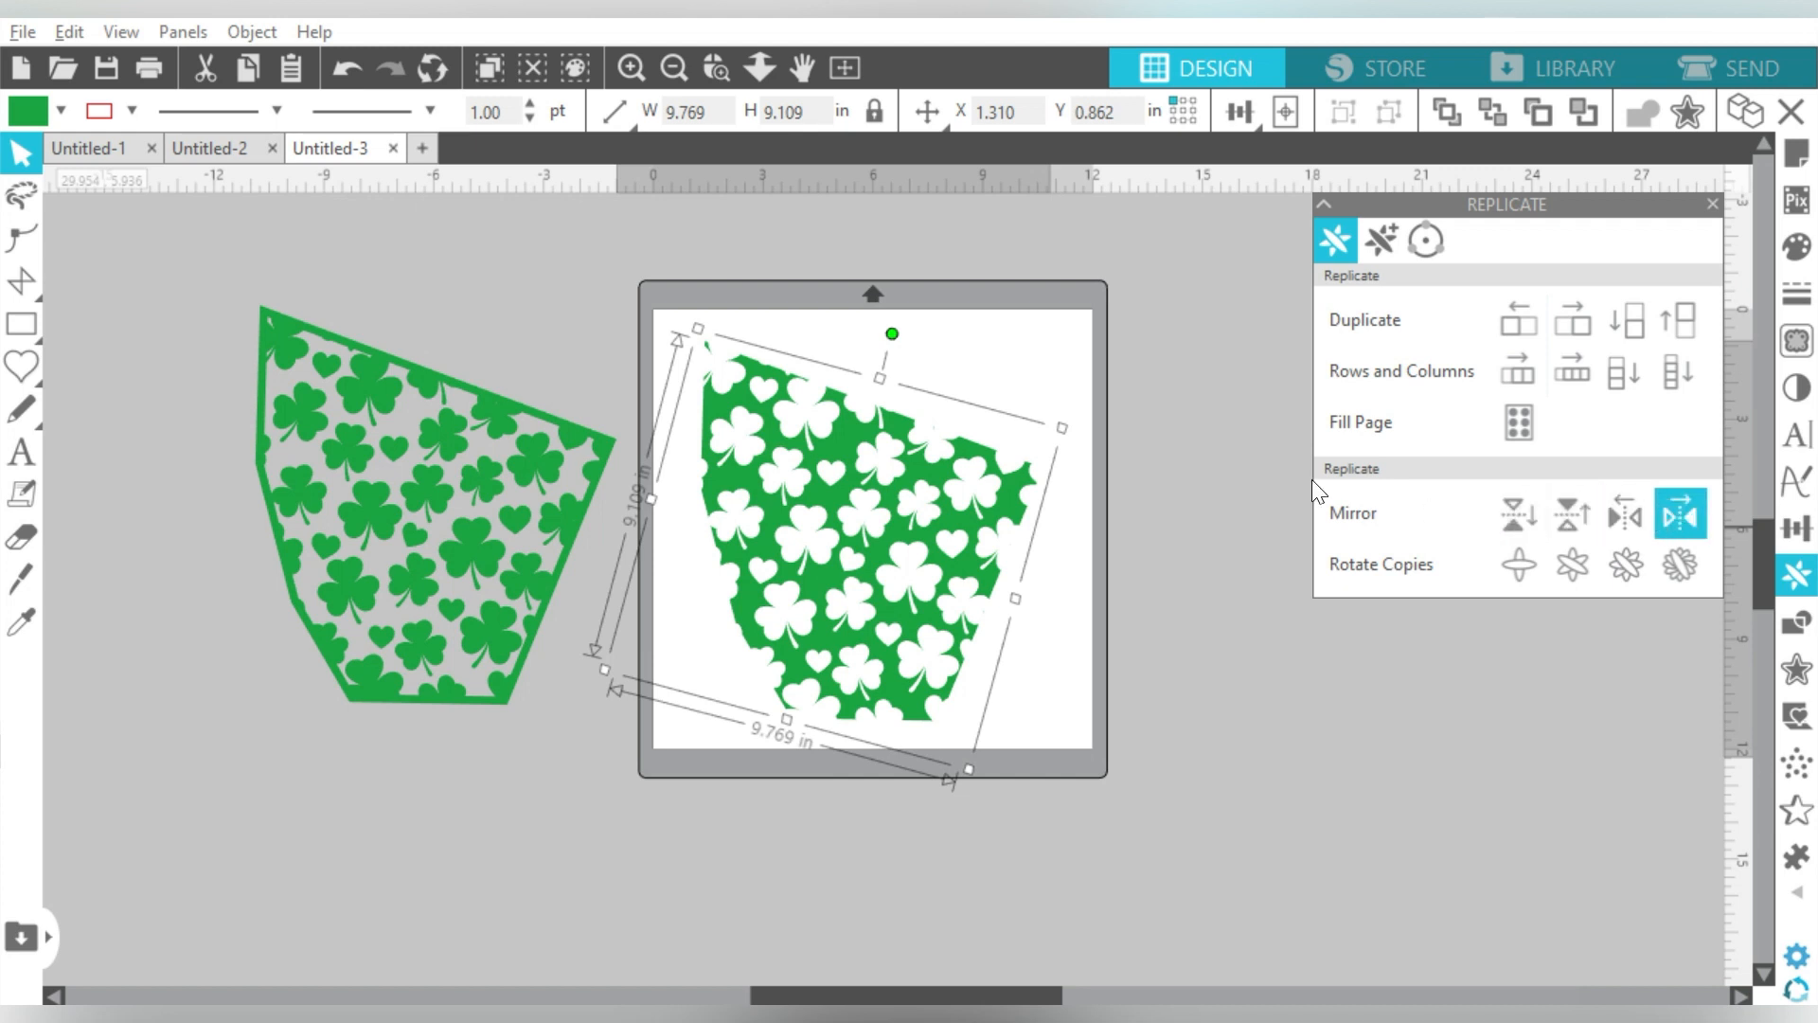
{"action": "left_click", "coordinate": [1680, 514]}
{"action": "left_click", "coordinate": [1713, 203]}
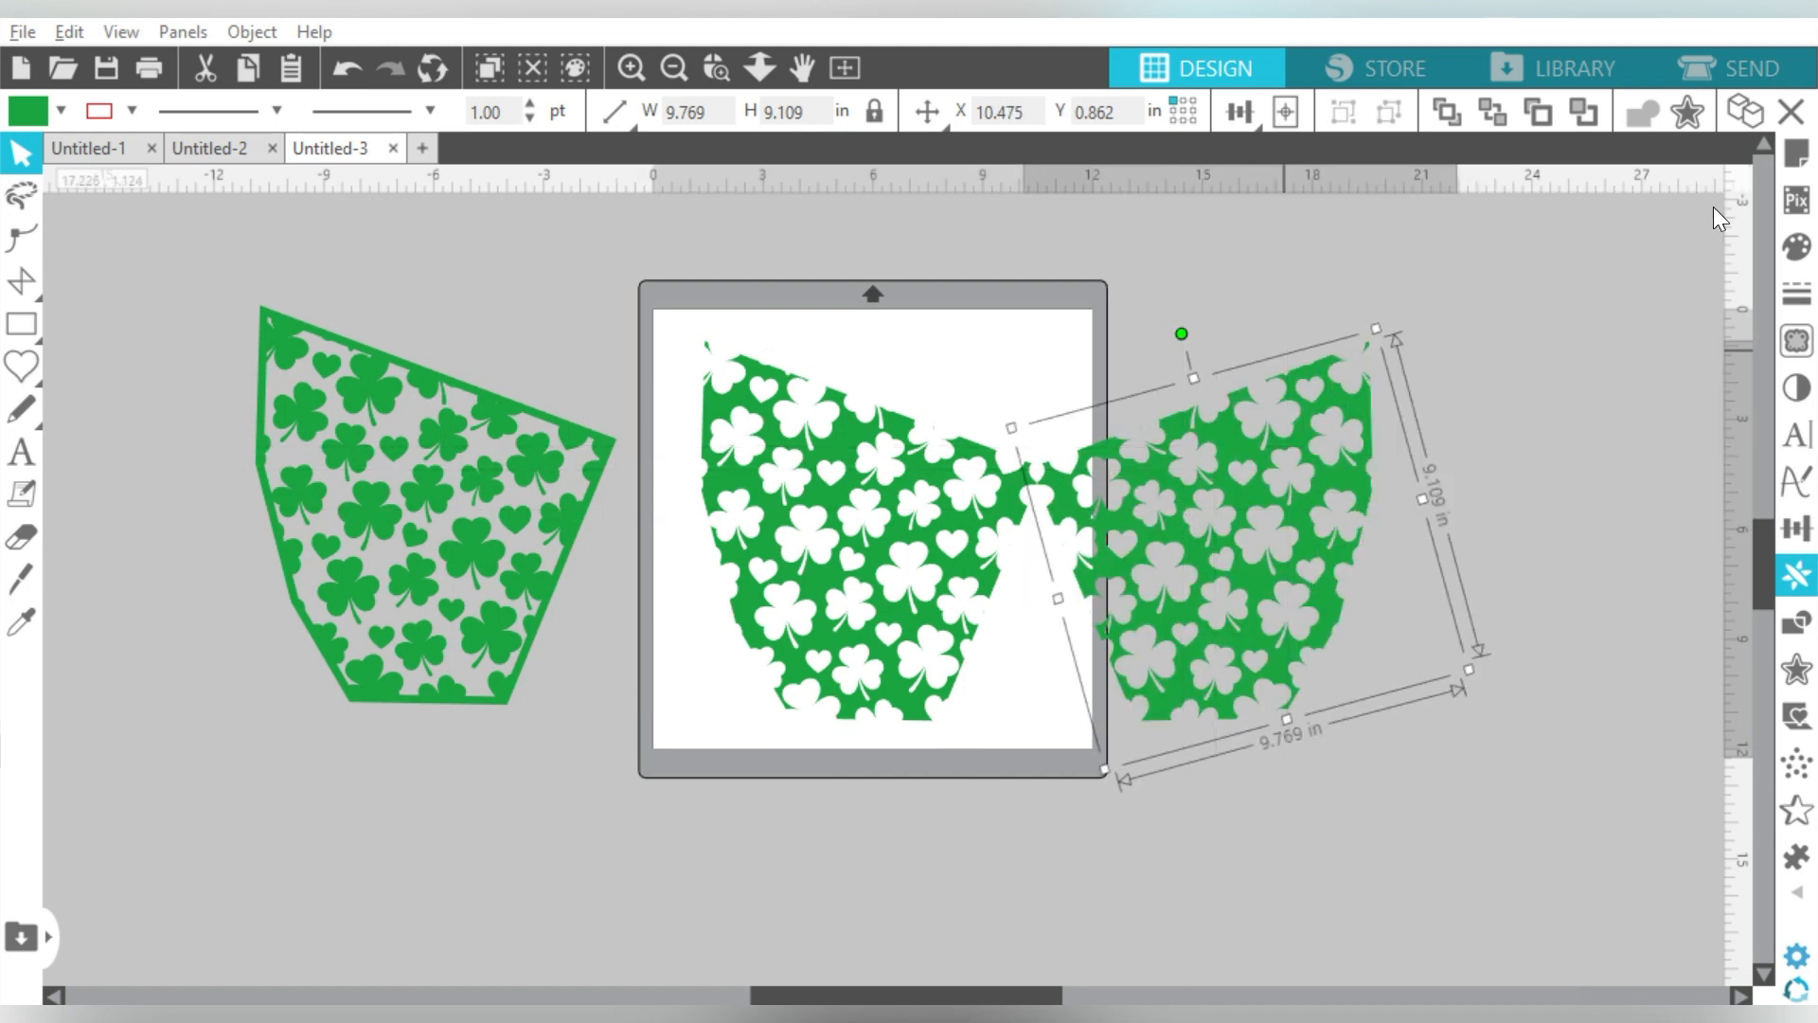
{"action": "left_click_drag", "start_coordinate": [1273, 488], "coordinate": [1428, 457]}
Step: Delete the framed sleeve design and bring the Heart Clover file with the Chrome icon into the workspace beside the mat
{"action": "left_click", "coordinate": [351, 495]}
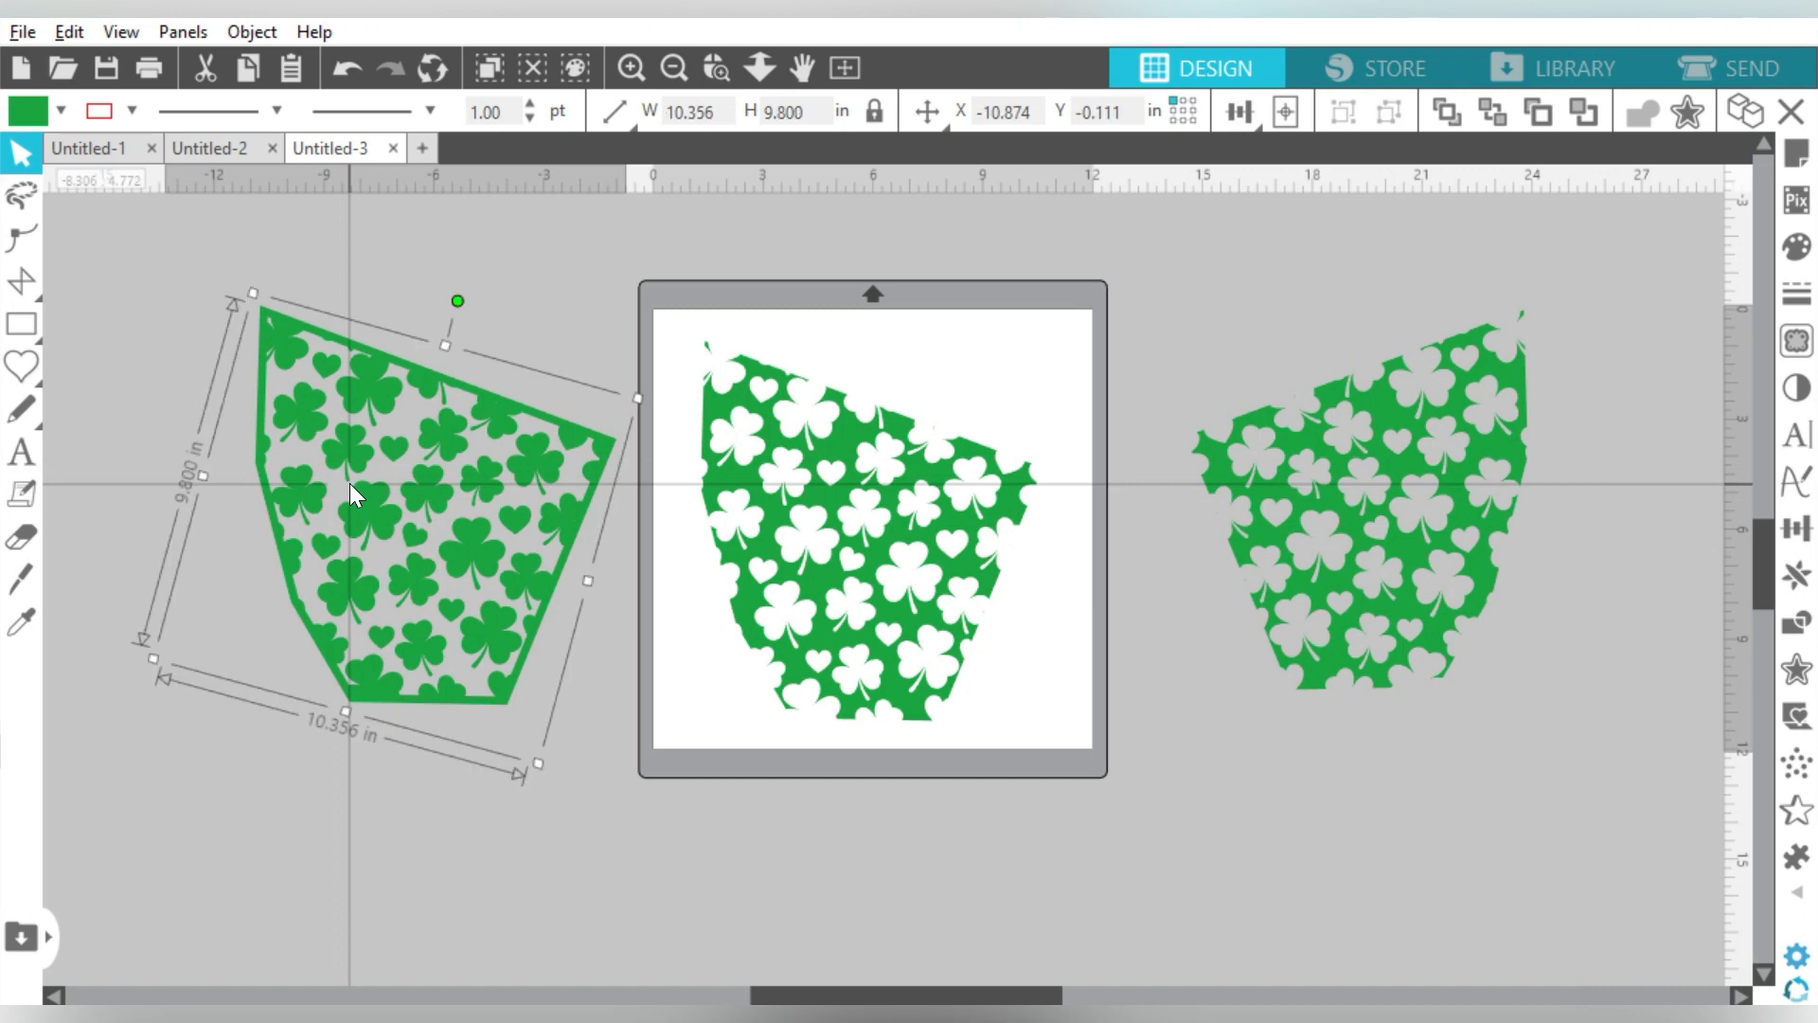
{"action": "key", "text": "Delete"}
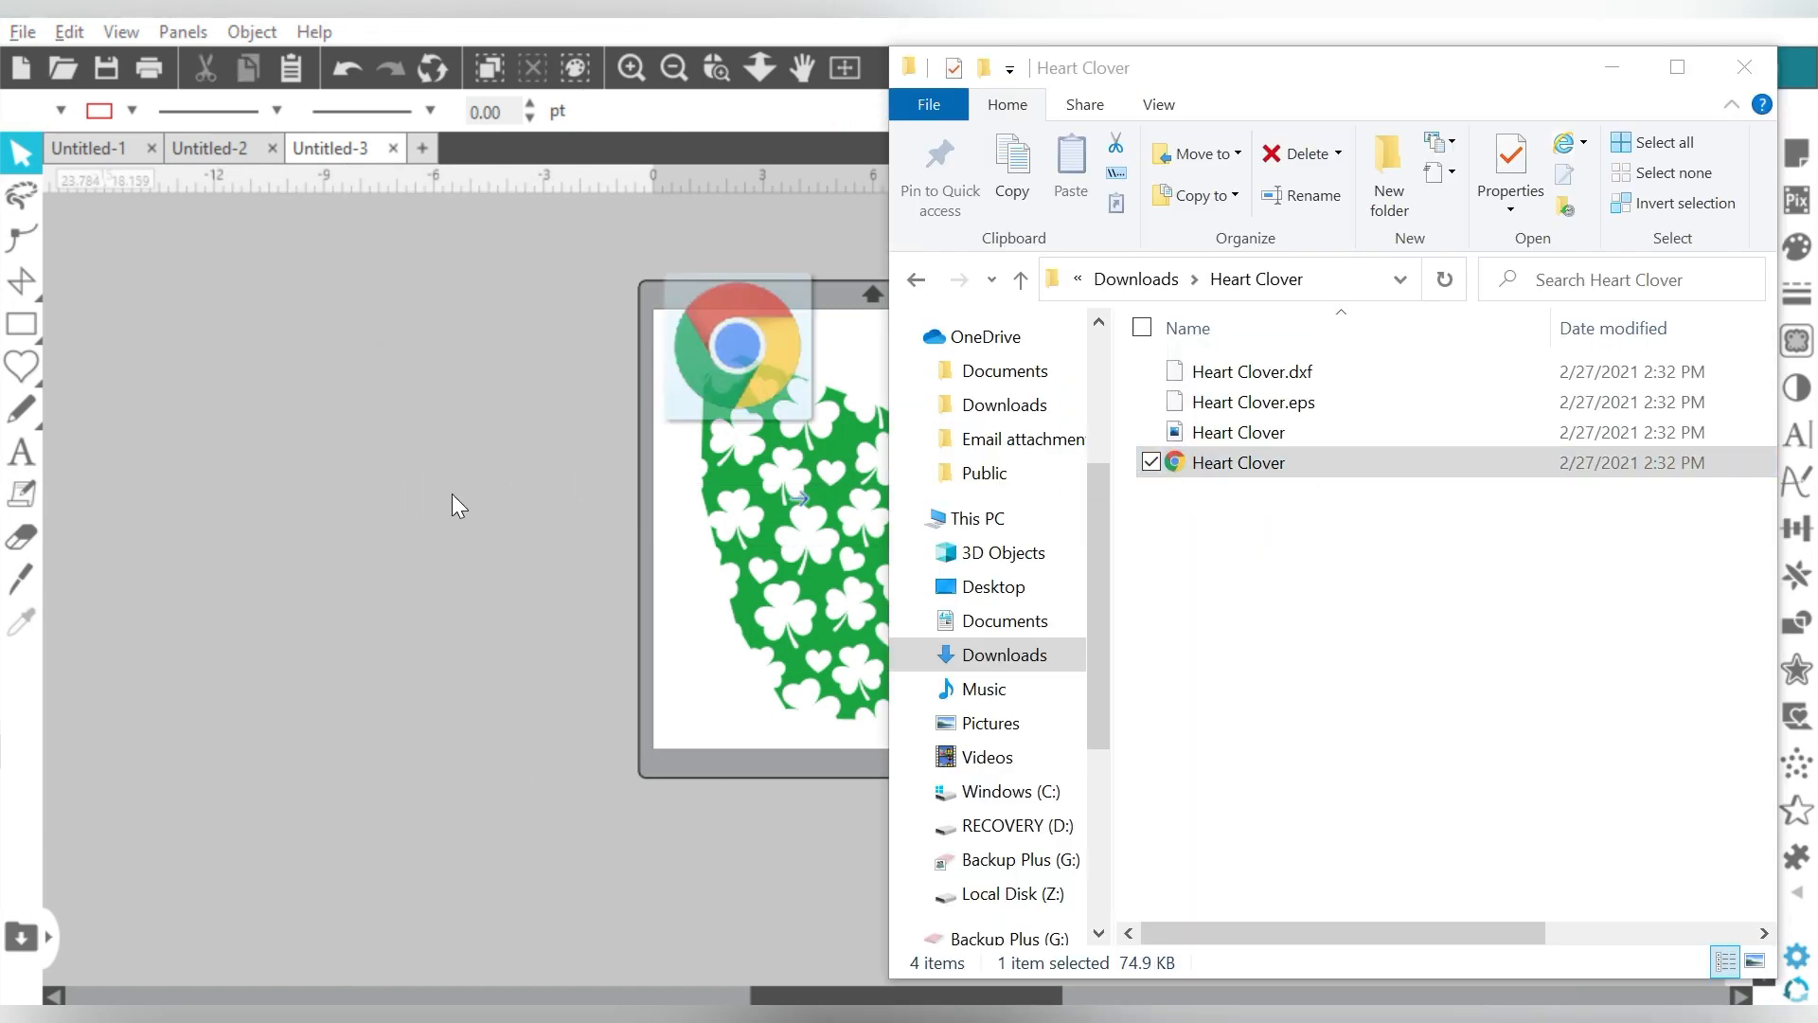
{"action": "left_click_drag", "start_coordinate": [451, 493], "coordinate": [447, 492]}
{"action": "left_click", "coordinate": [1762, 66]}
{"action": "left_click", "coordinate": [472, 521]}
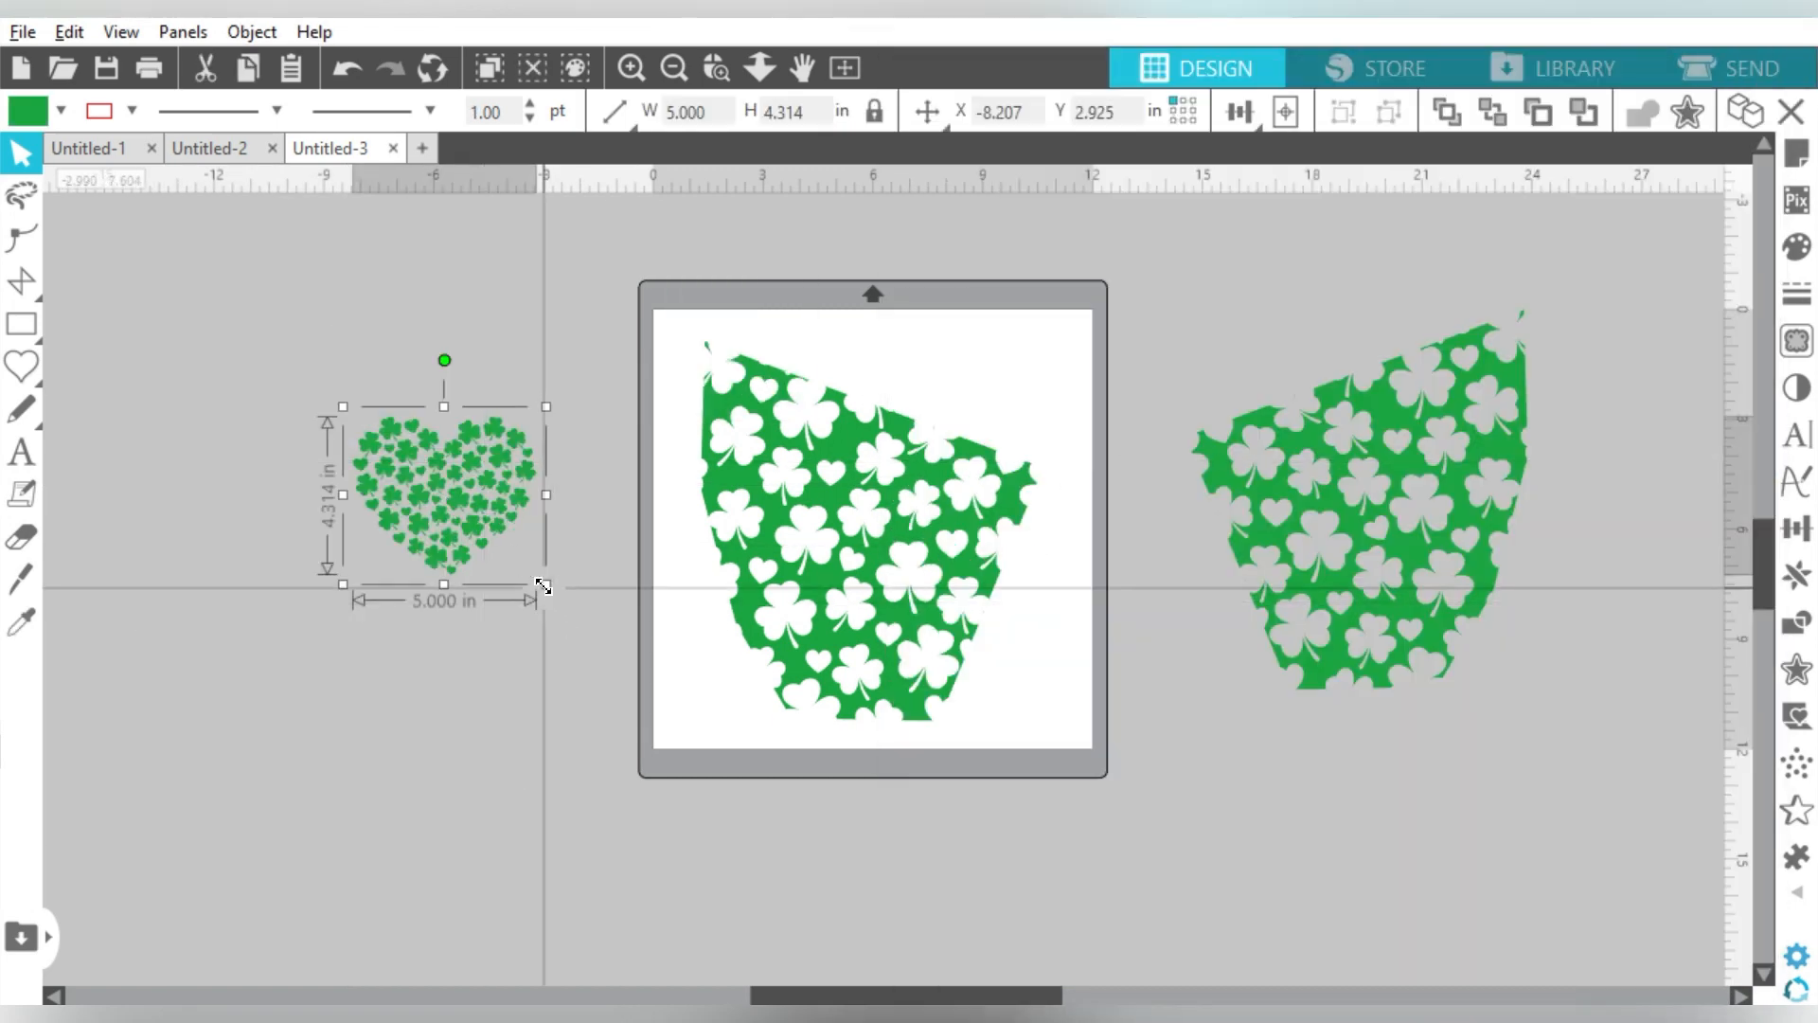
Step: Enlarge the clover heart to about 14.2 in wide beside the mat and split it into separate clovers and hearts
{"action": "left_click_drag", "start_coordinate": [545, 584], "coordinate": [852, 885]}
{"action": "left_click_drag", "start_coordinate": [654, 669], "coordinate": [442, 511]}
{"action": "right_click", "coordinate": [443, 512]}
{"action": "left_click", "coordinate": [532, 793]}
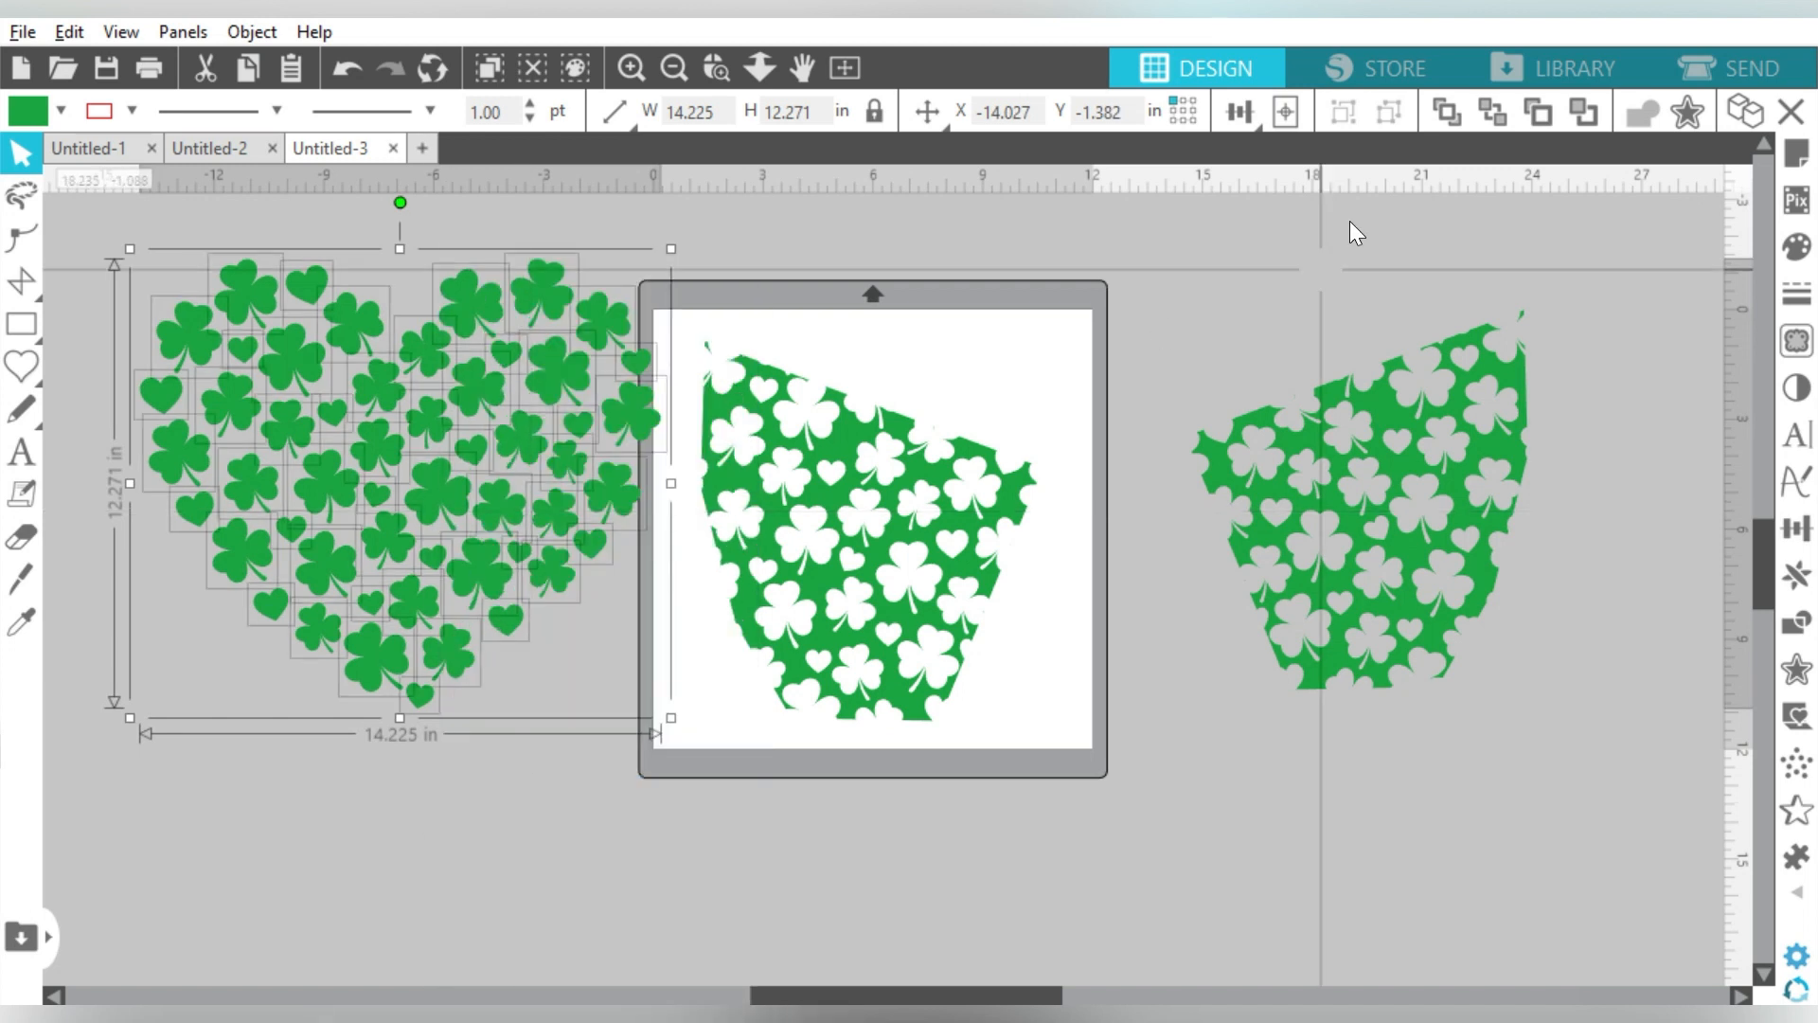
{"action": "left_click", "coordinate": [566, 759]}
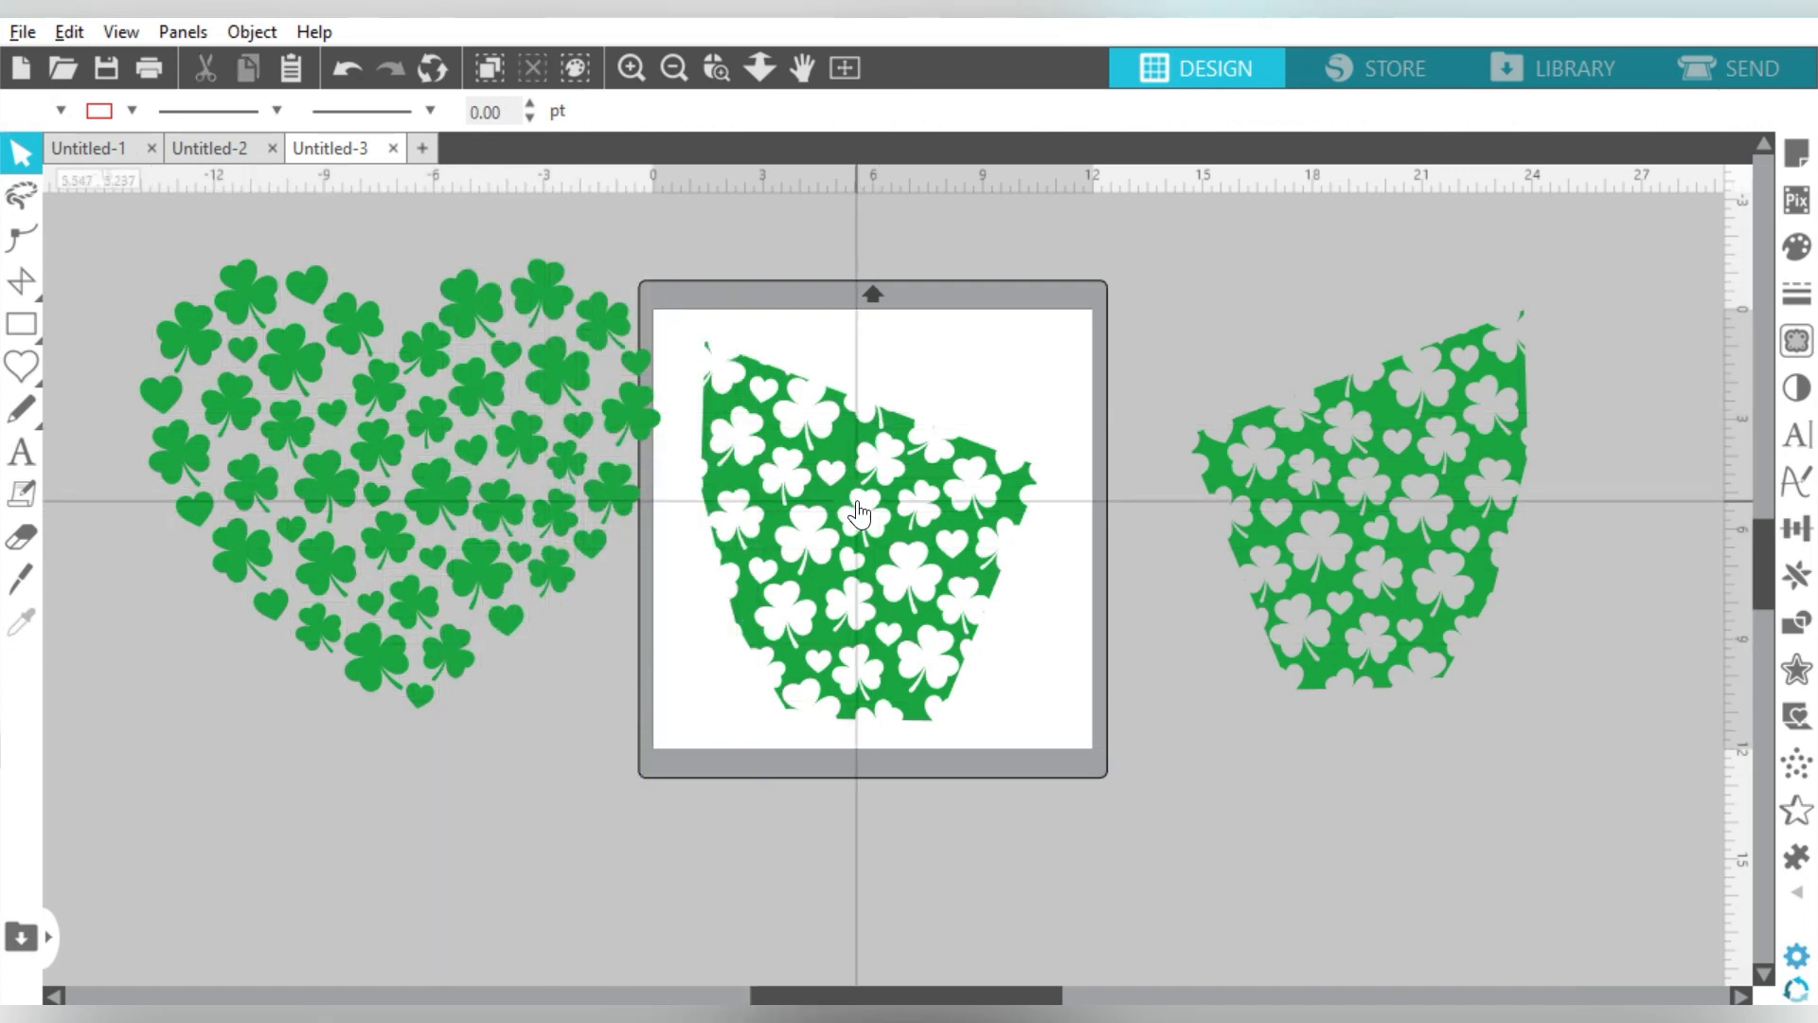
Step: Rotate the sleeve design on the mat counterclockwise and fit it into the mat's upper right corner
{"action": "left_click_drag", "start_coordinate": [860, 512], "coordinate": [830, 487]}
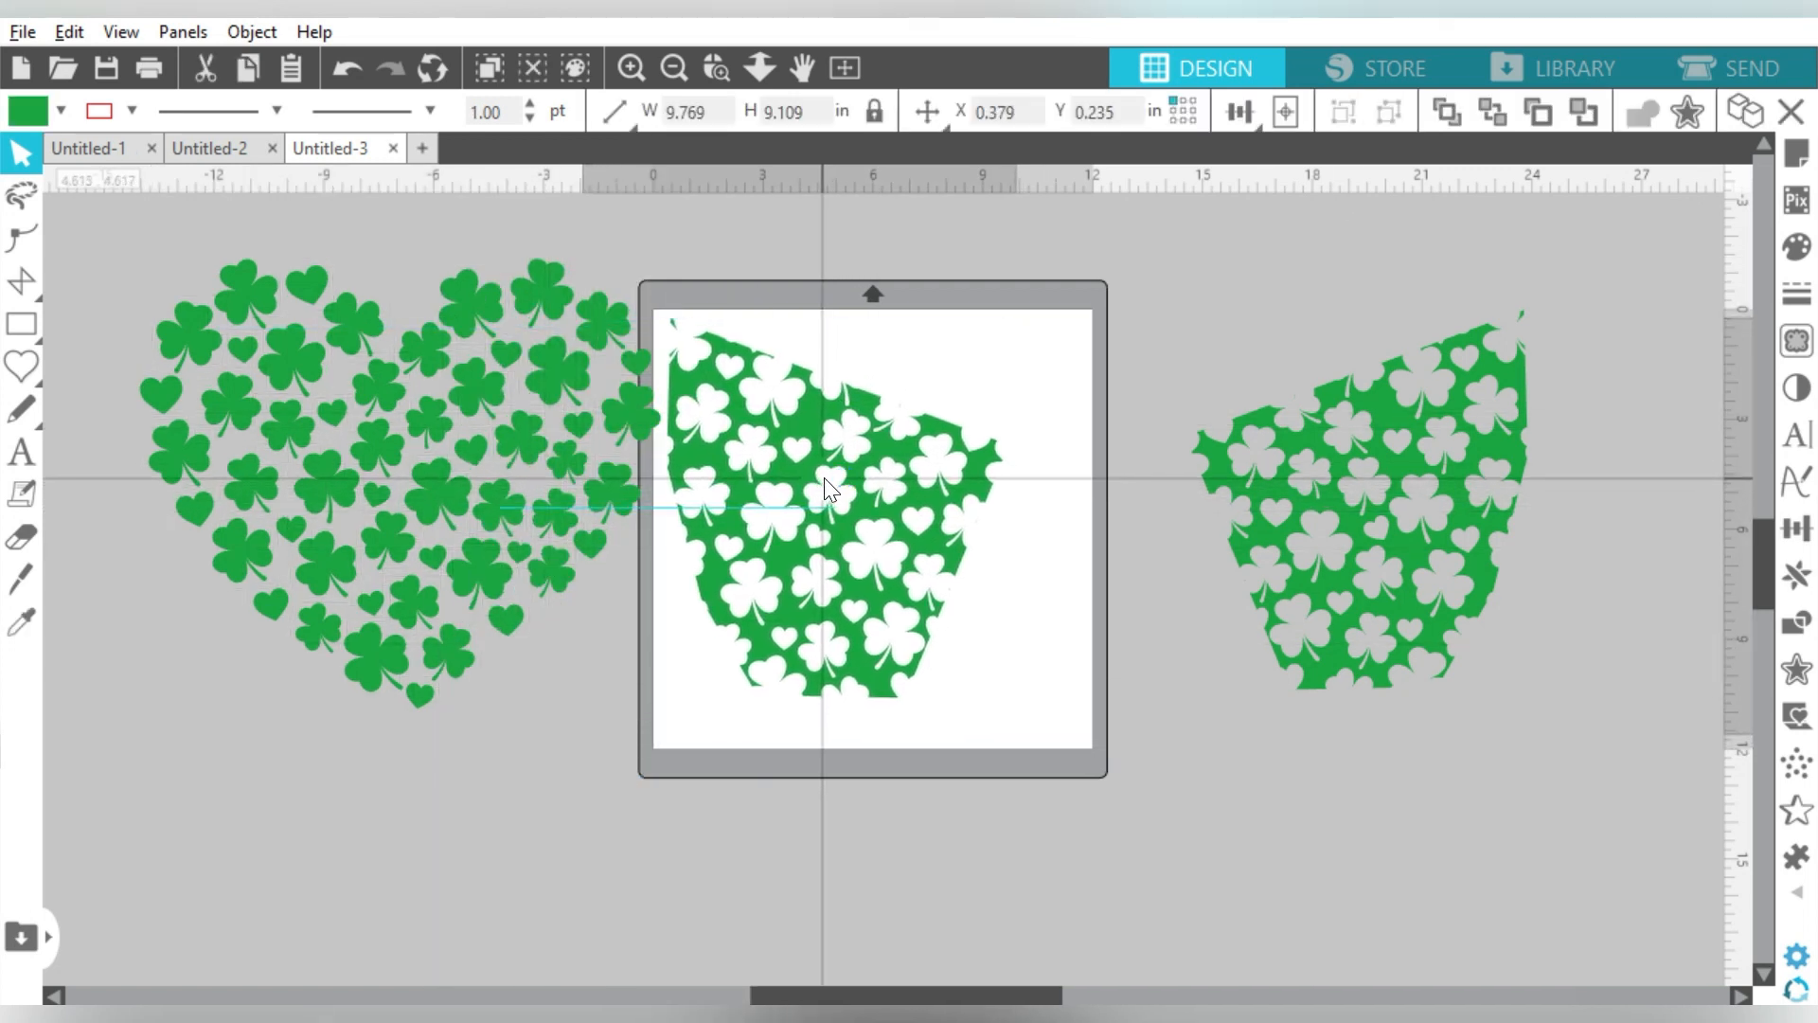
{"action": "mouse_move", "coordinate": [798, 299]}
{"action": "left_mouse_down"}
{"action": "mouse_move", "coordinate": [863, 244]}
{"action": "mouse_move", "coordinate": [856, 306]}
{"action": "mouse_move", "coordinate": [780, 303]}
{"action": "left_mouse_up"}
{"action": "left_click_drag", "start_coordinate": [791, 464], "coordinate": [909, 447]}
Step: Select the pieces in the lower part of the clover heart, enlarge them to about 18.7 in wide overall and shift them left
{"action": "left_click_drag", "start_coordinate": [125, 242], "coordinate": [650, 737]}
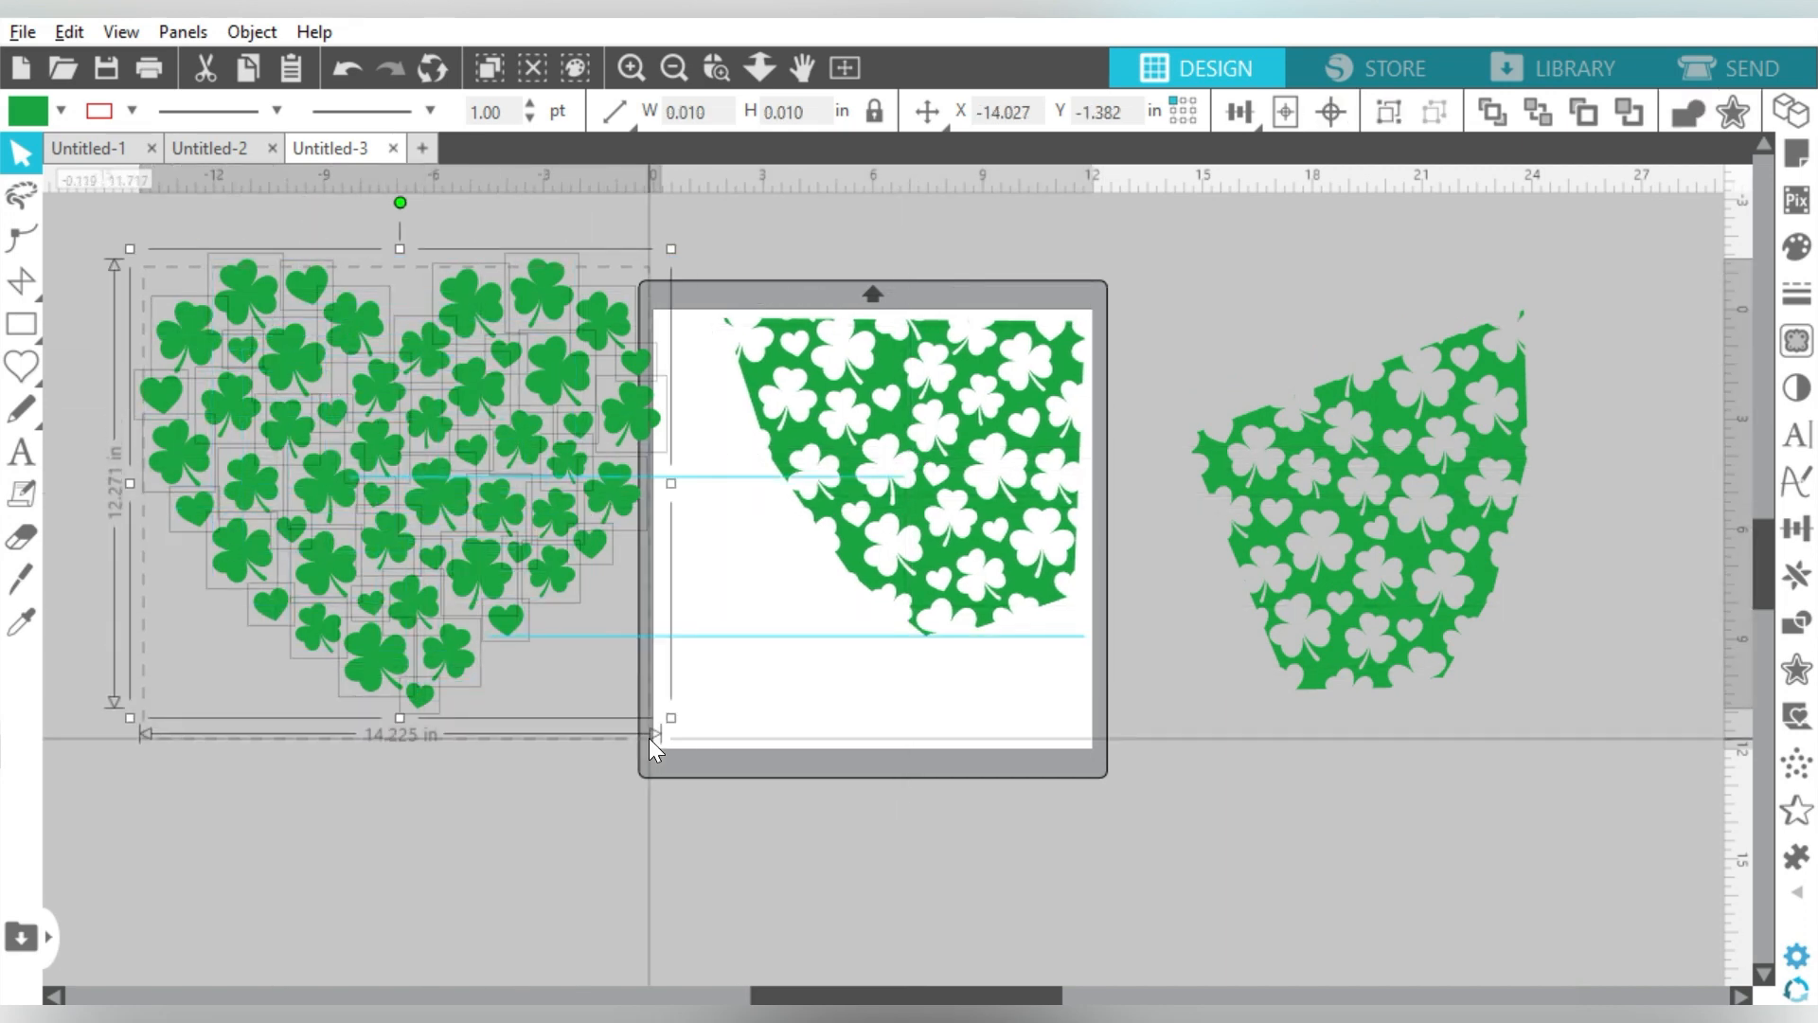
{"action": "key", "text": "ctrl+g"}
{"action": "left_click_drag", "start_coordinate": [216, 770], "coordinate": [576, 496]}
{"action": "left_click_drag", "start_coordinate": [617, 718], "coordinate": [924, 888]}
{"action": "left_click_drag", "start_coordinate": [715, 531], "coordinate": [348, 576]}
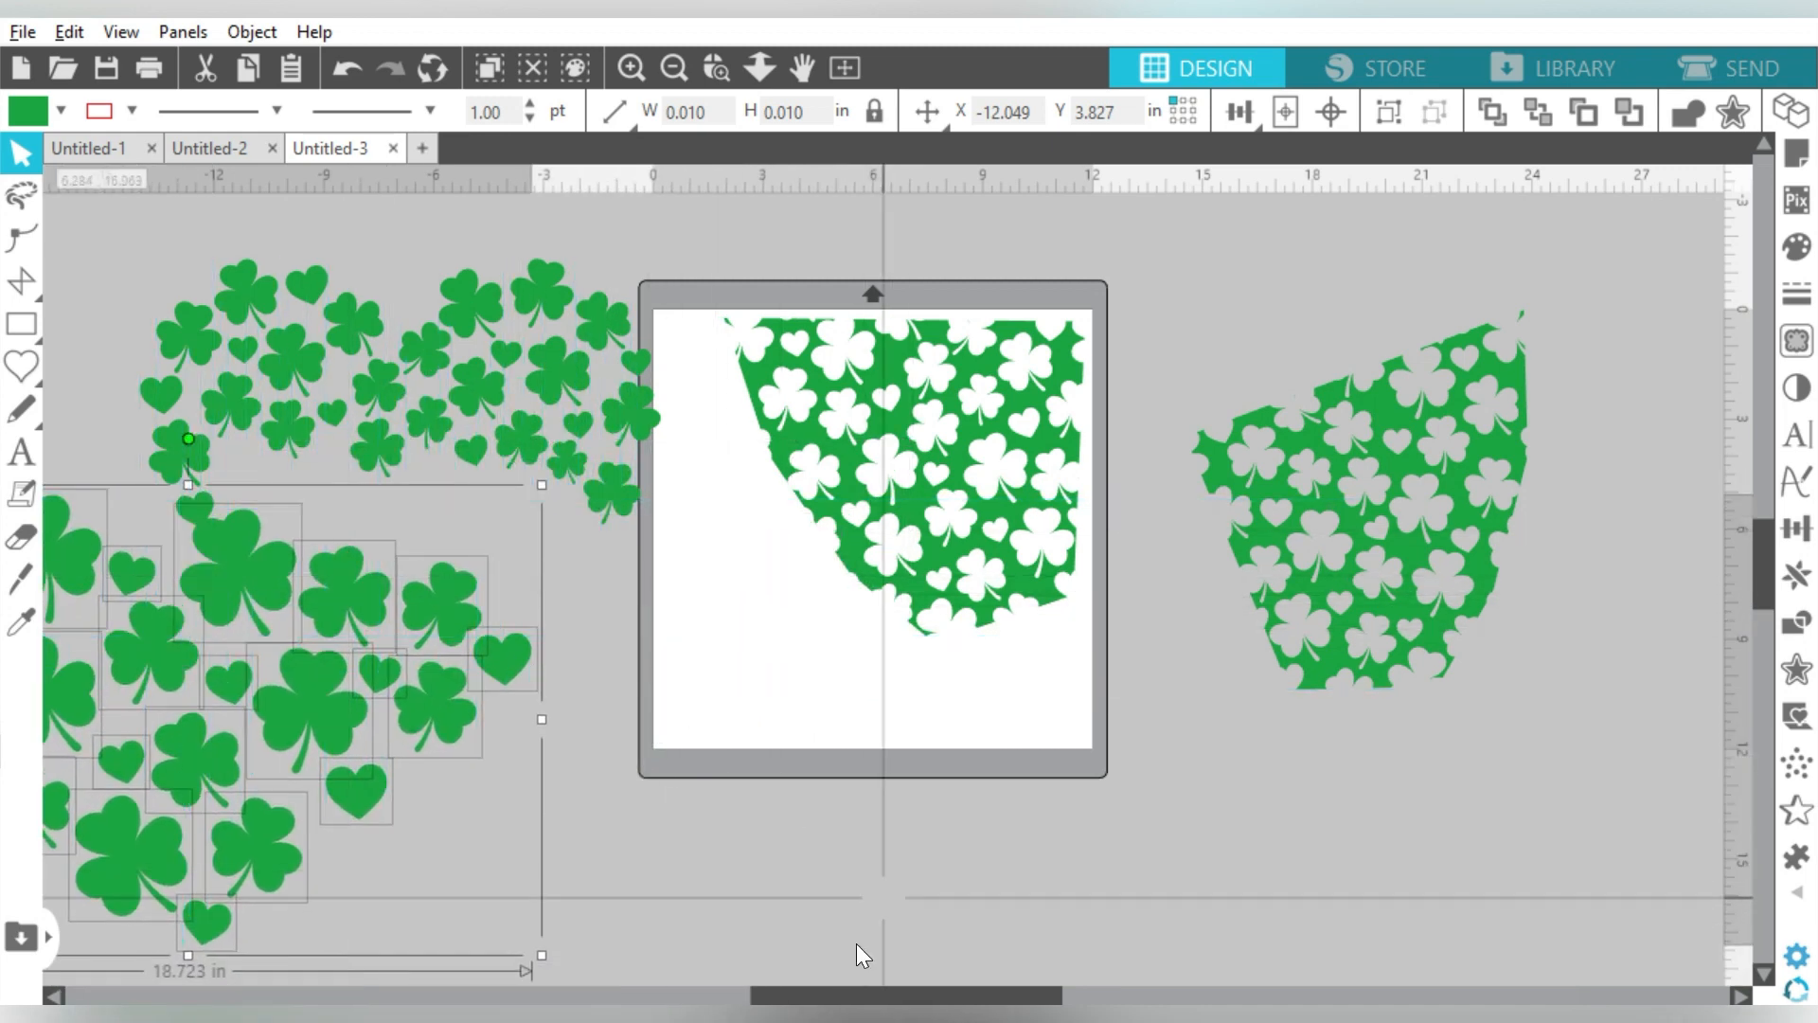
Step: Enlarge the selected clovers and hearts to about 22 in wide overall and leave them as separate pieces
{"action": "left_click_drag", "start_coordinate": [542, 485], "coordinate": [686, 432]}
{"action": "right_click", "coordinate": [684, 432]}
{"action": "left_click", "coordinate": [832, 721]}
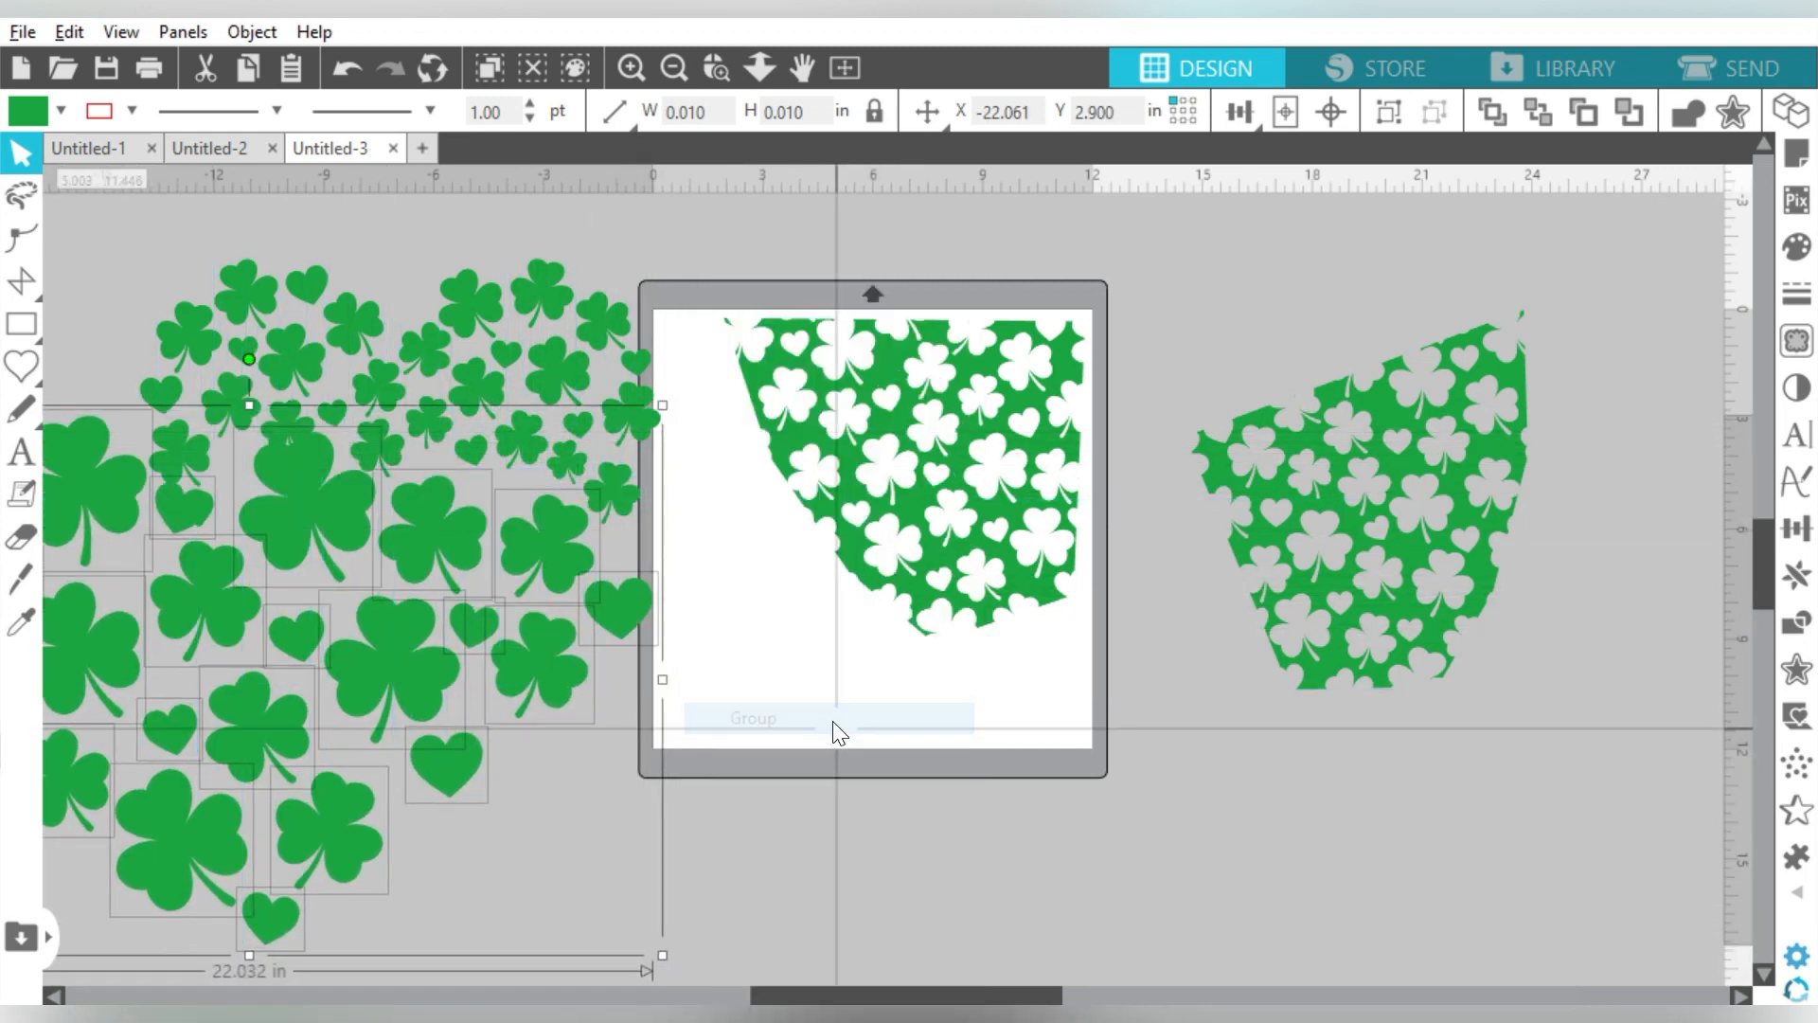
{"action": "key", "text": "i"}
{"action": "key", "text": "ctrl+shift+g"}
{"action": "left_click", "coordinate": [752, 727]}
Step: Move three enlarged clovers into the free area of the mat and delete the small clovers overlapping the mat's left edge
{"action": "left_click_drag", "start_coordinate": [433, 679], "coordinate": [769, 678]}
{"action": "left_click_drag", "start_coordinate": [545, 559], "coordinate": [703, 551]}
{"action": "left_click_drag", "start_coordinate": [424, 533], "coordinate": [861, 678]}
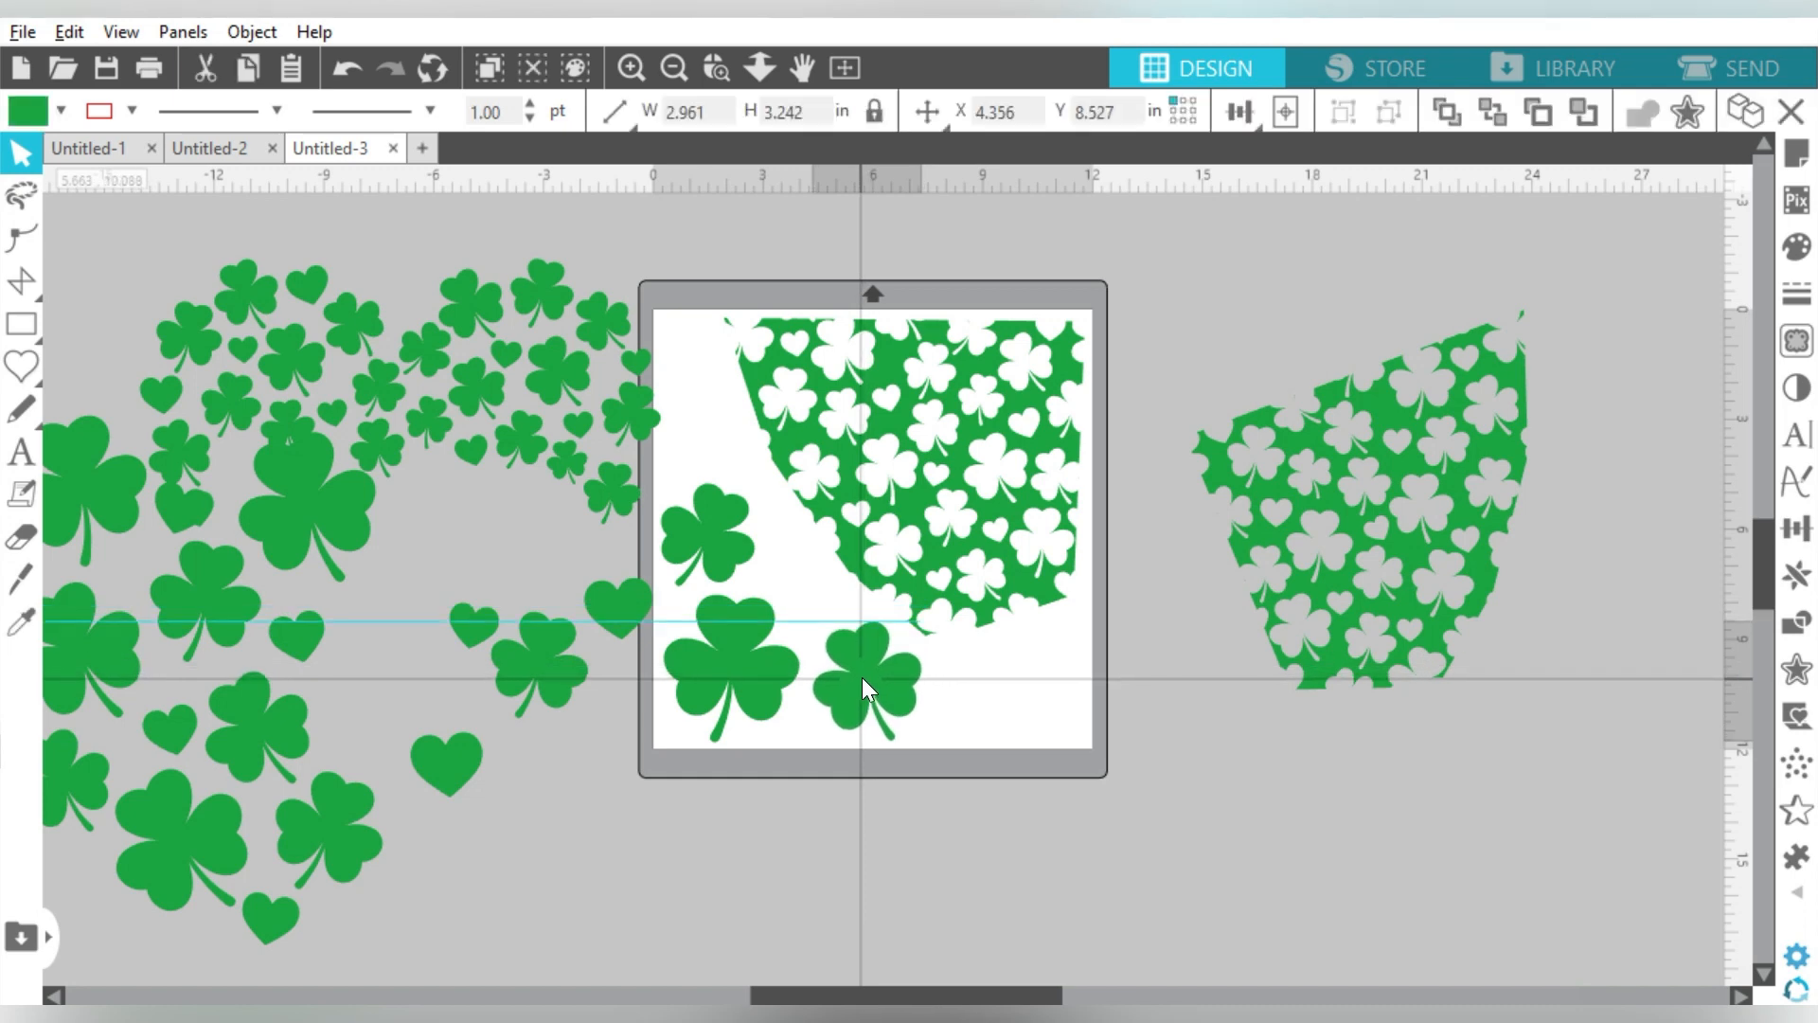
{"action": "left_click_drag", "start_coordinate": [436, 254], "coordinate": [670, 538]}
{"action": "key", "text": "Delete"}
Step: Fill the remaining gaps on the mat around the sleeve design with two enlarged hearts and two more enlarged clovers
{"action": "left_click_drag", "start_coordinate": [620, 611], "coordinate": [809, 582]}
{"action": "left_click_drag", "start_coordinate": [172, 510], "coordinate": [1047, 645]}
{"action": "left_click_drag", "start_coordinate": [261, 728], "coordinate": [706, 426]}
{"action": "left_click", "coordinate": [21, 622]}
{"action": "left_click_drag", "start_coordinate": [755, 482], "coordinate": [999, 682]}
Step: Delete the leftover clovers and hearts beside the mat and the mirrored sleeve design
{"action": "left_click", "coordinate": [479, 295]}
{"action": "scroll", "coordinate": [479, 296], "scroll_direction": "down", "scroll_amount": 2}
{"action": "left_click_drag", "start_coordinate": [104, 852], "coordinate": [648, 281]}
{"action": "key", "text": "Delete"}
{"action": "left_click", "coordinate": [1211, 531]}
{"action": "key", "text": "Delete"}
{"action": "scroll", "coordinate": [866, 519], "scroll_direction": "up", "scroll_amount": 4}
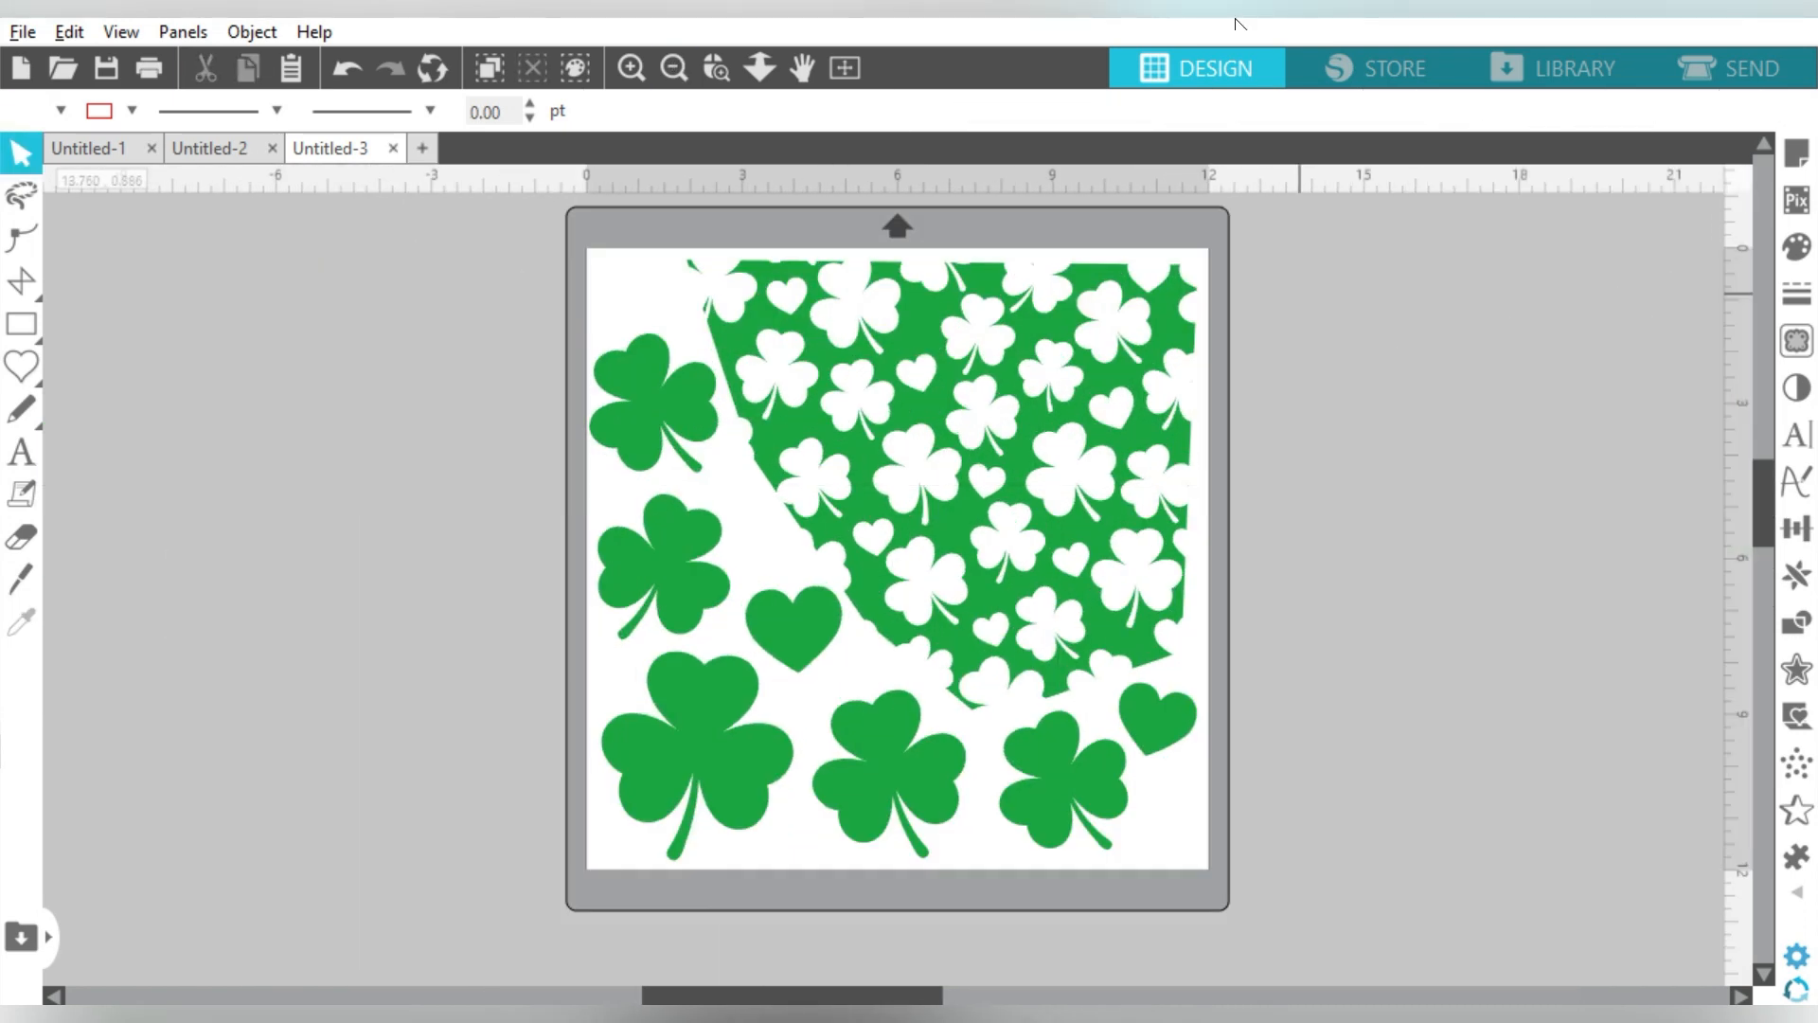